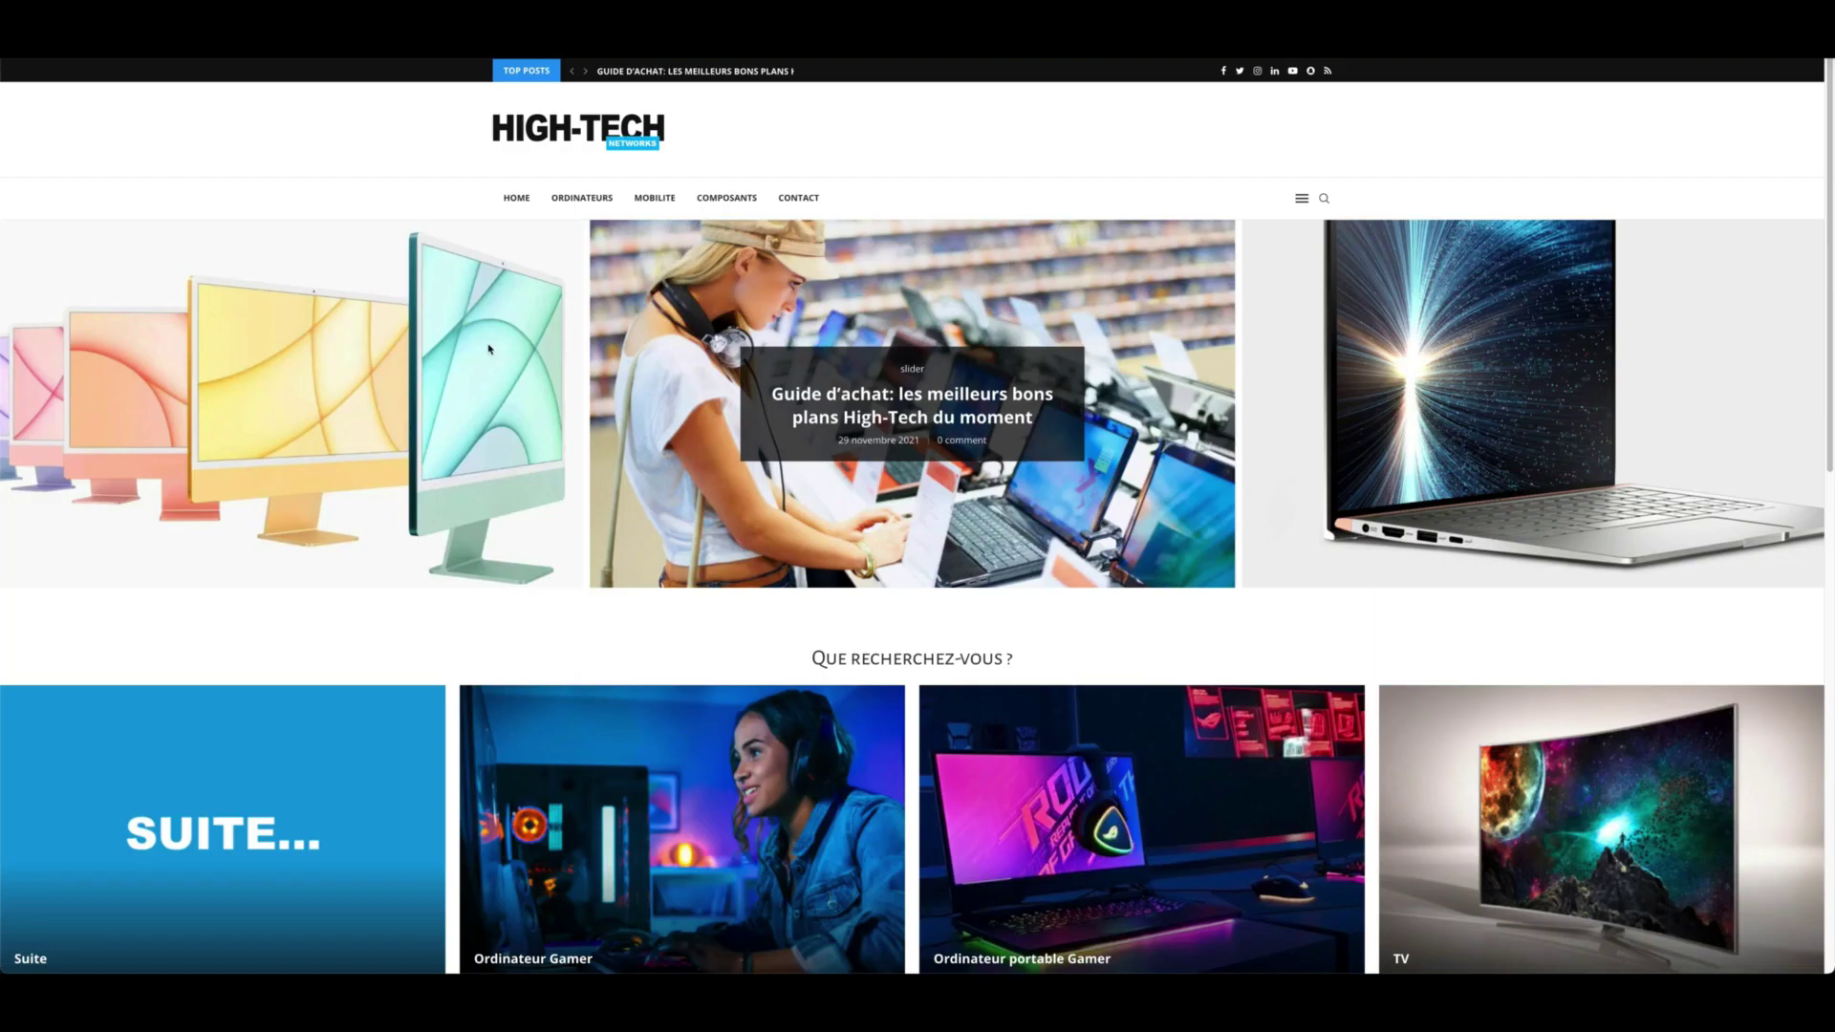
scroll(493, 373, down, 1)
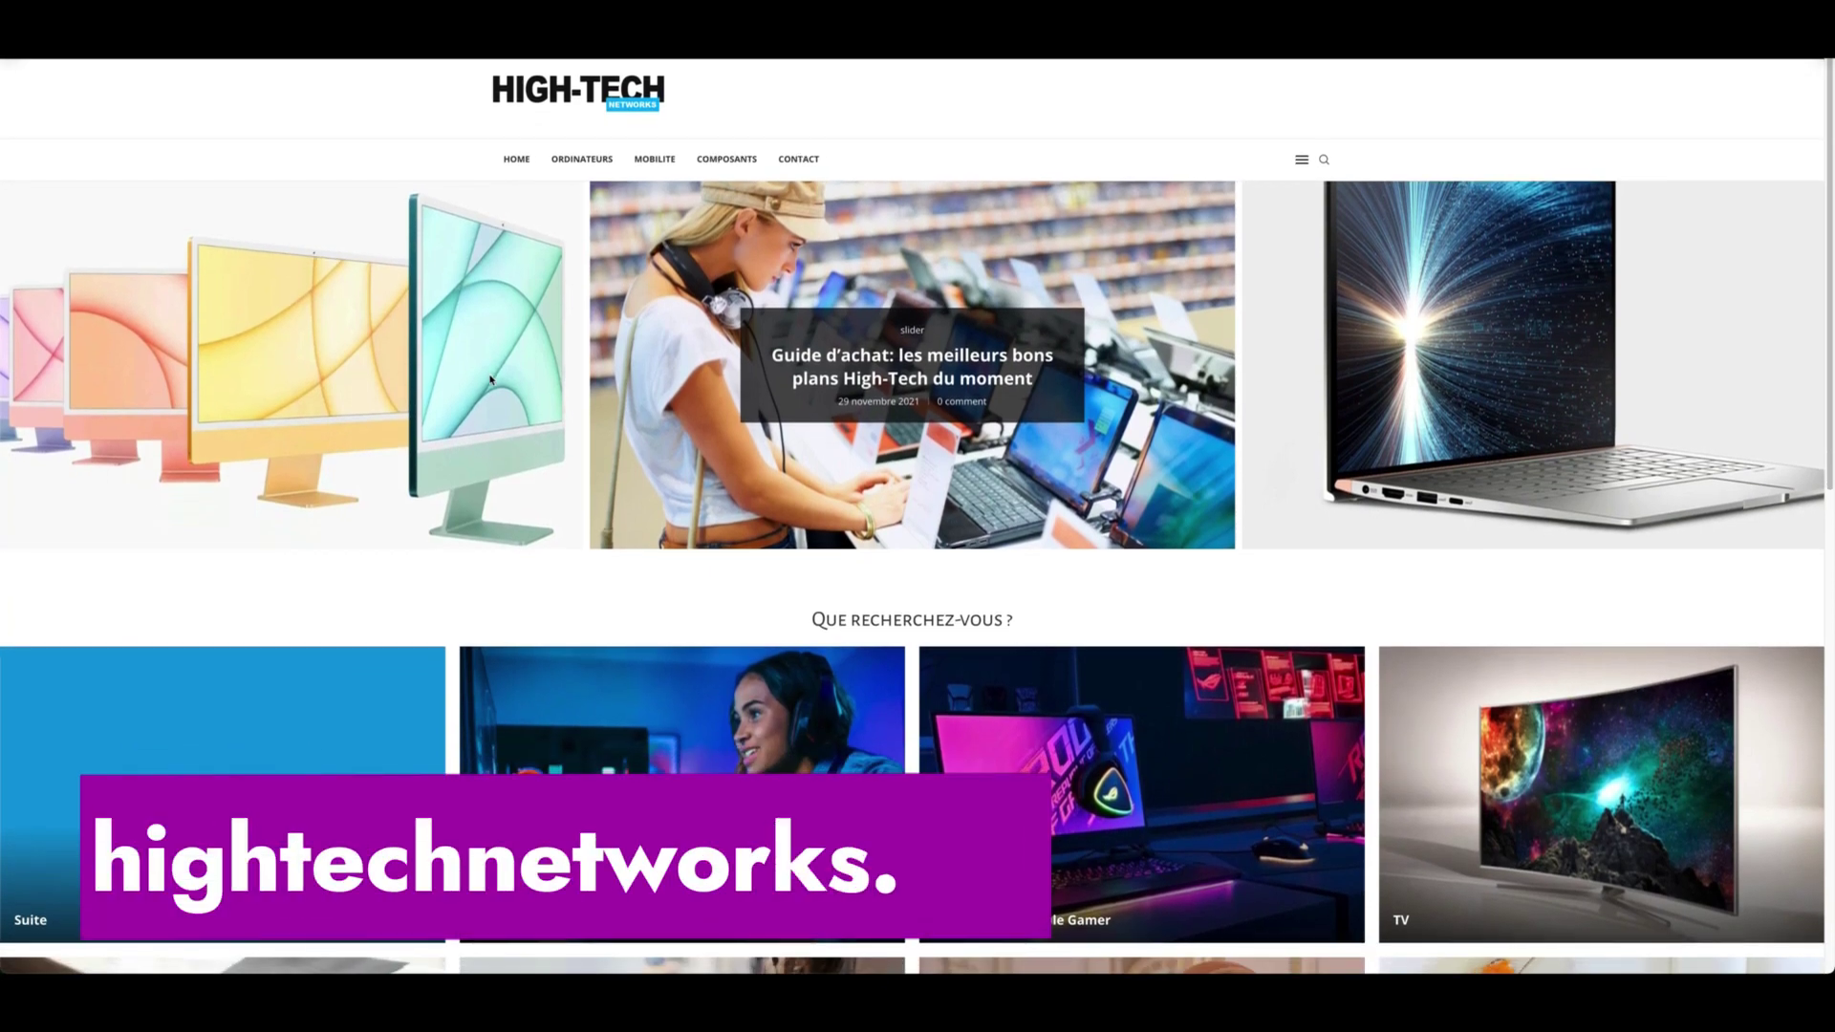
scroll(491, 380, down, 8)
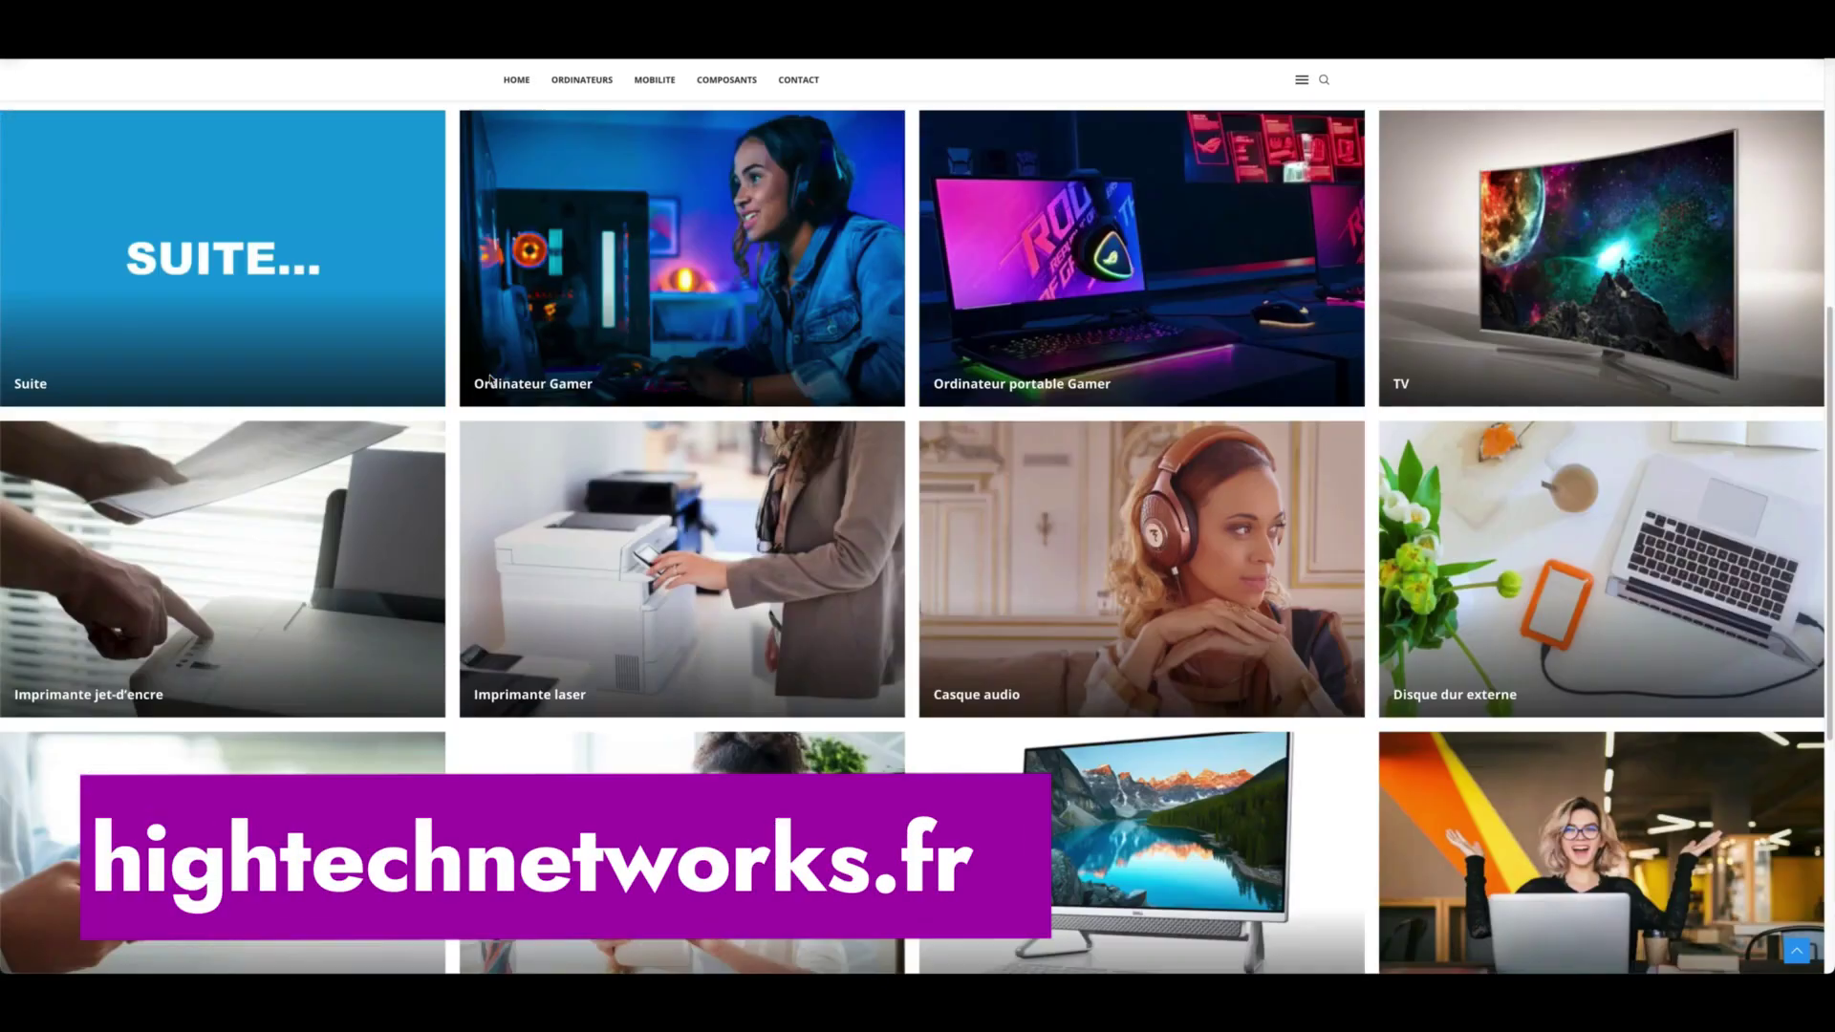
scroll(490, 379, down, 3)
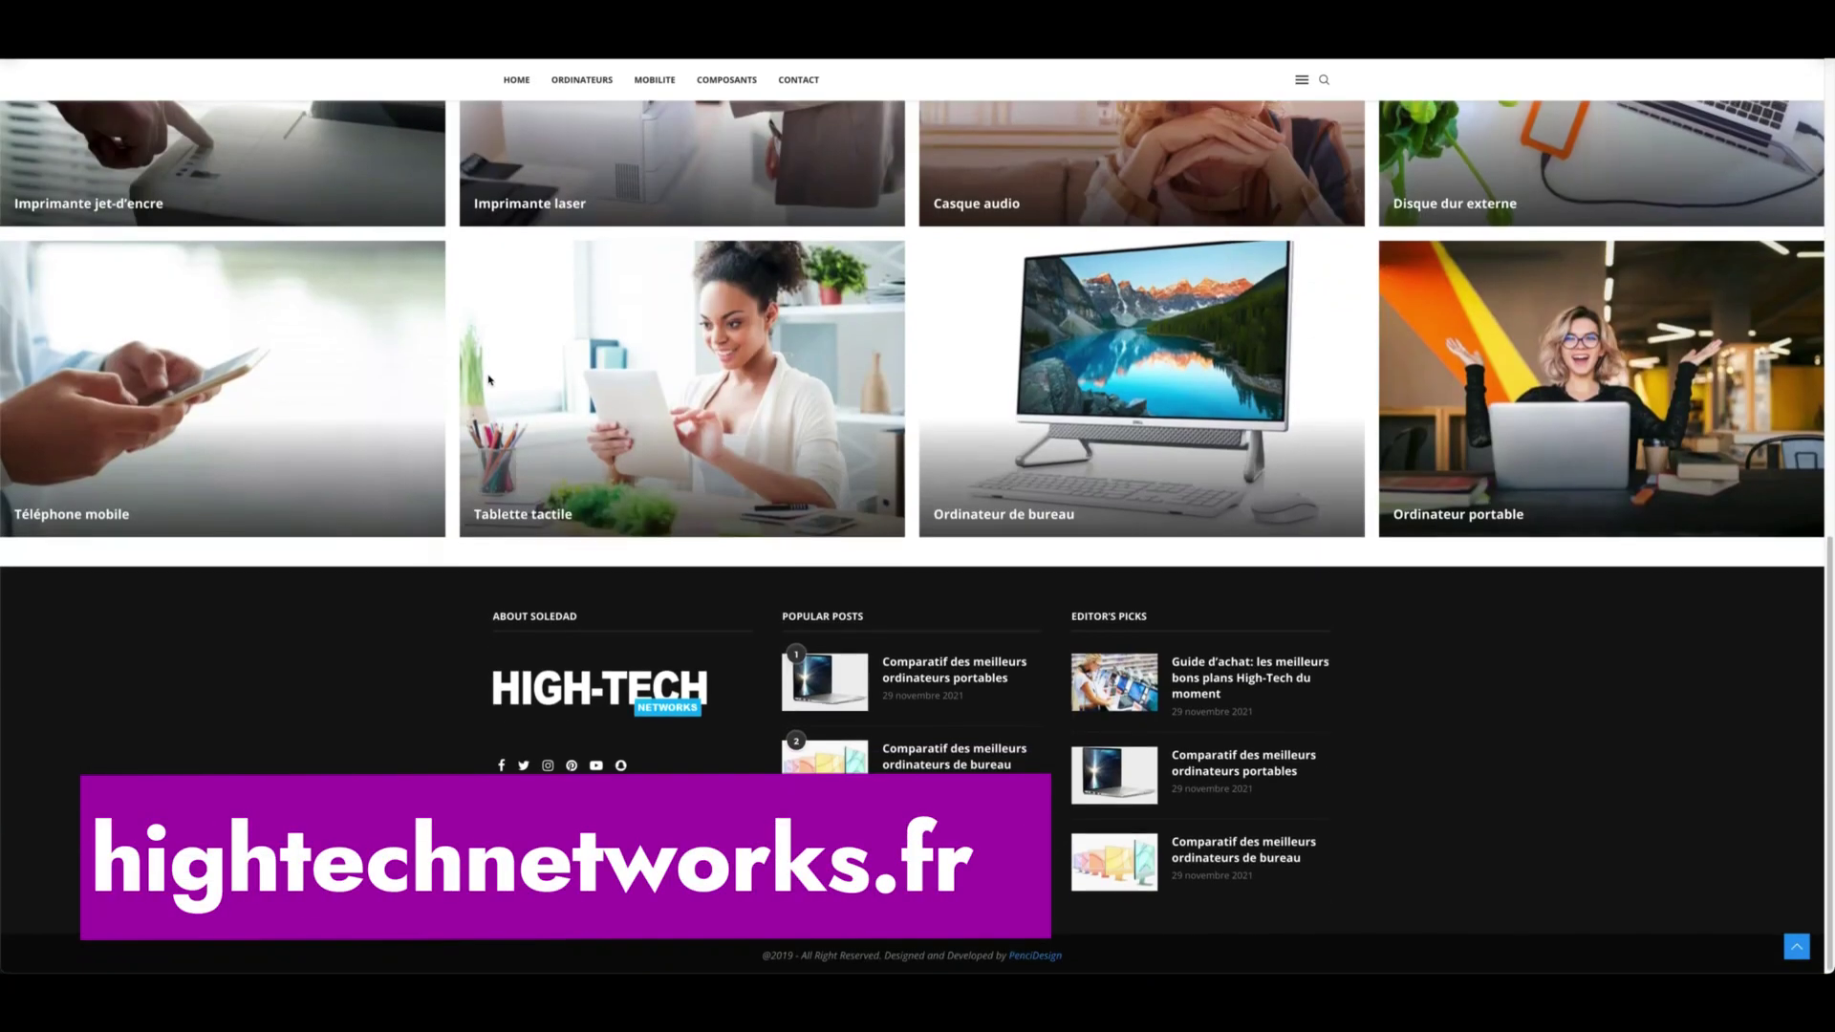
scroll(488, 379, up, 2)
scroll(521, 421, up, 10)
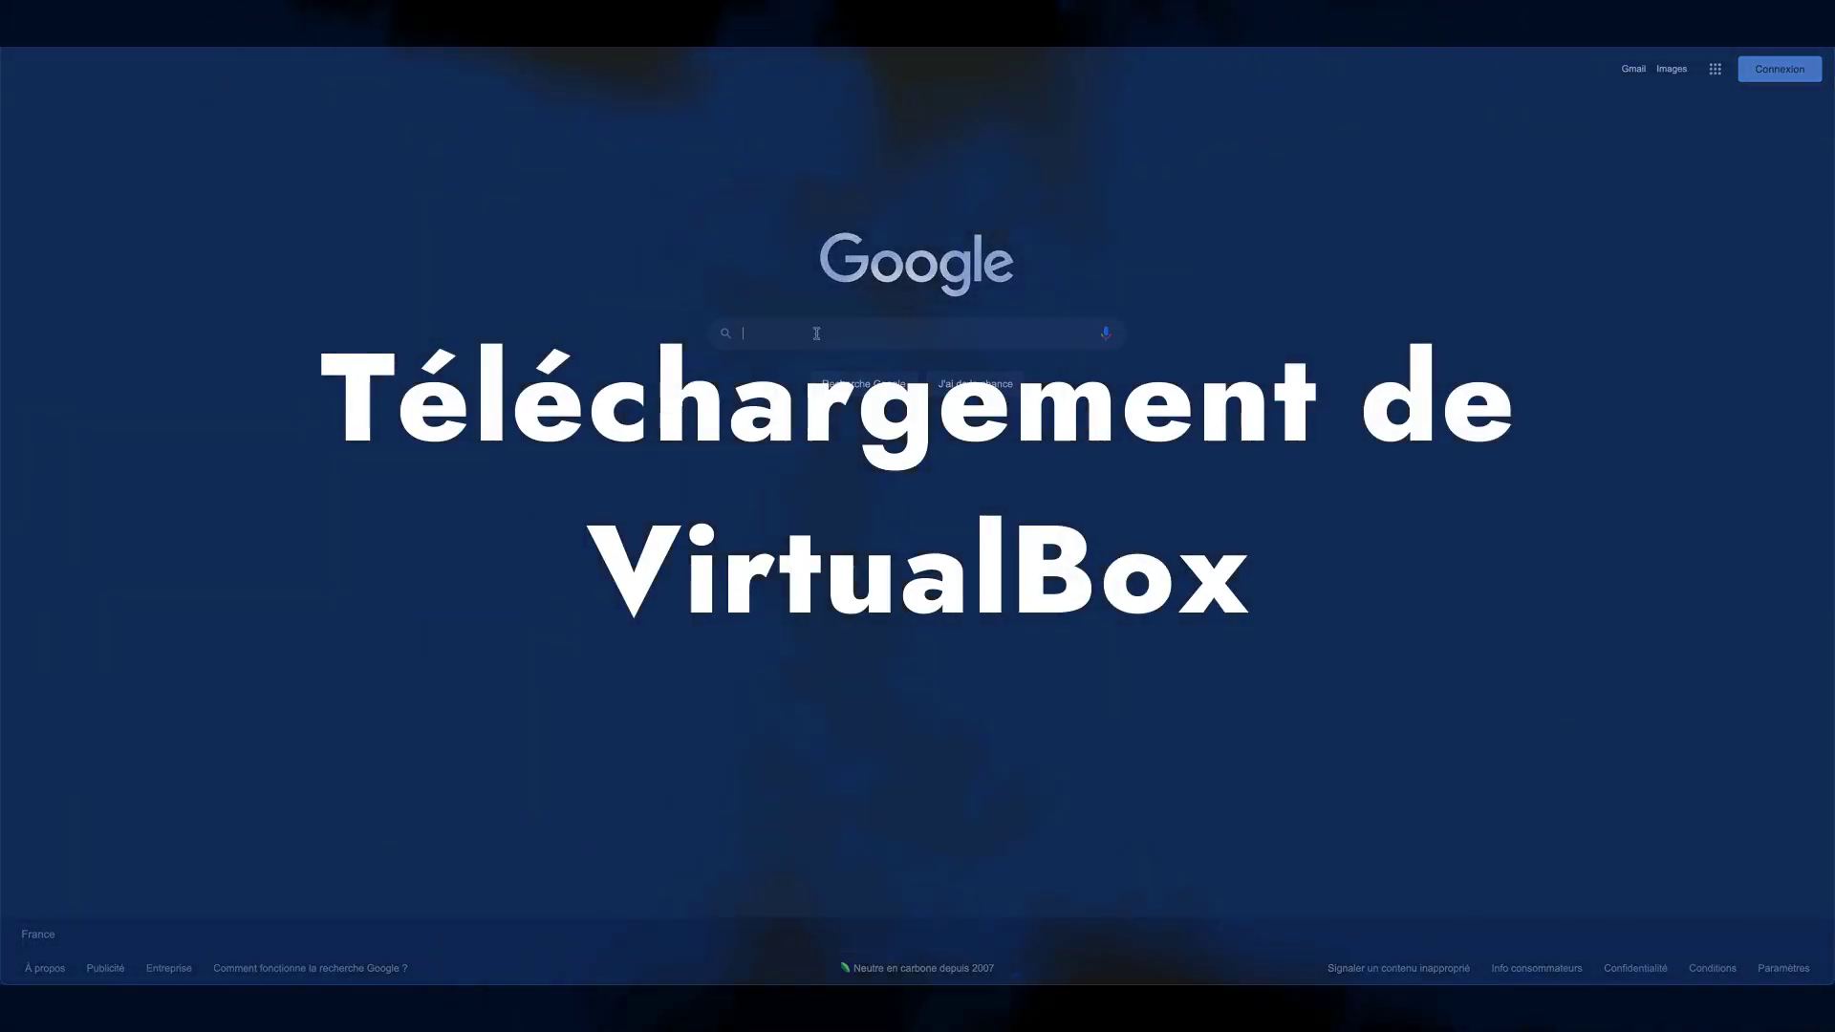
Search the web for virtualbox and open the VirtualBox 6.1 download page on the official site.
text(irtualbox)
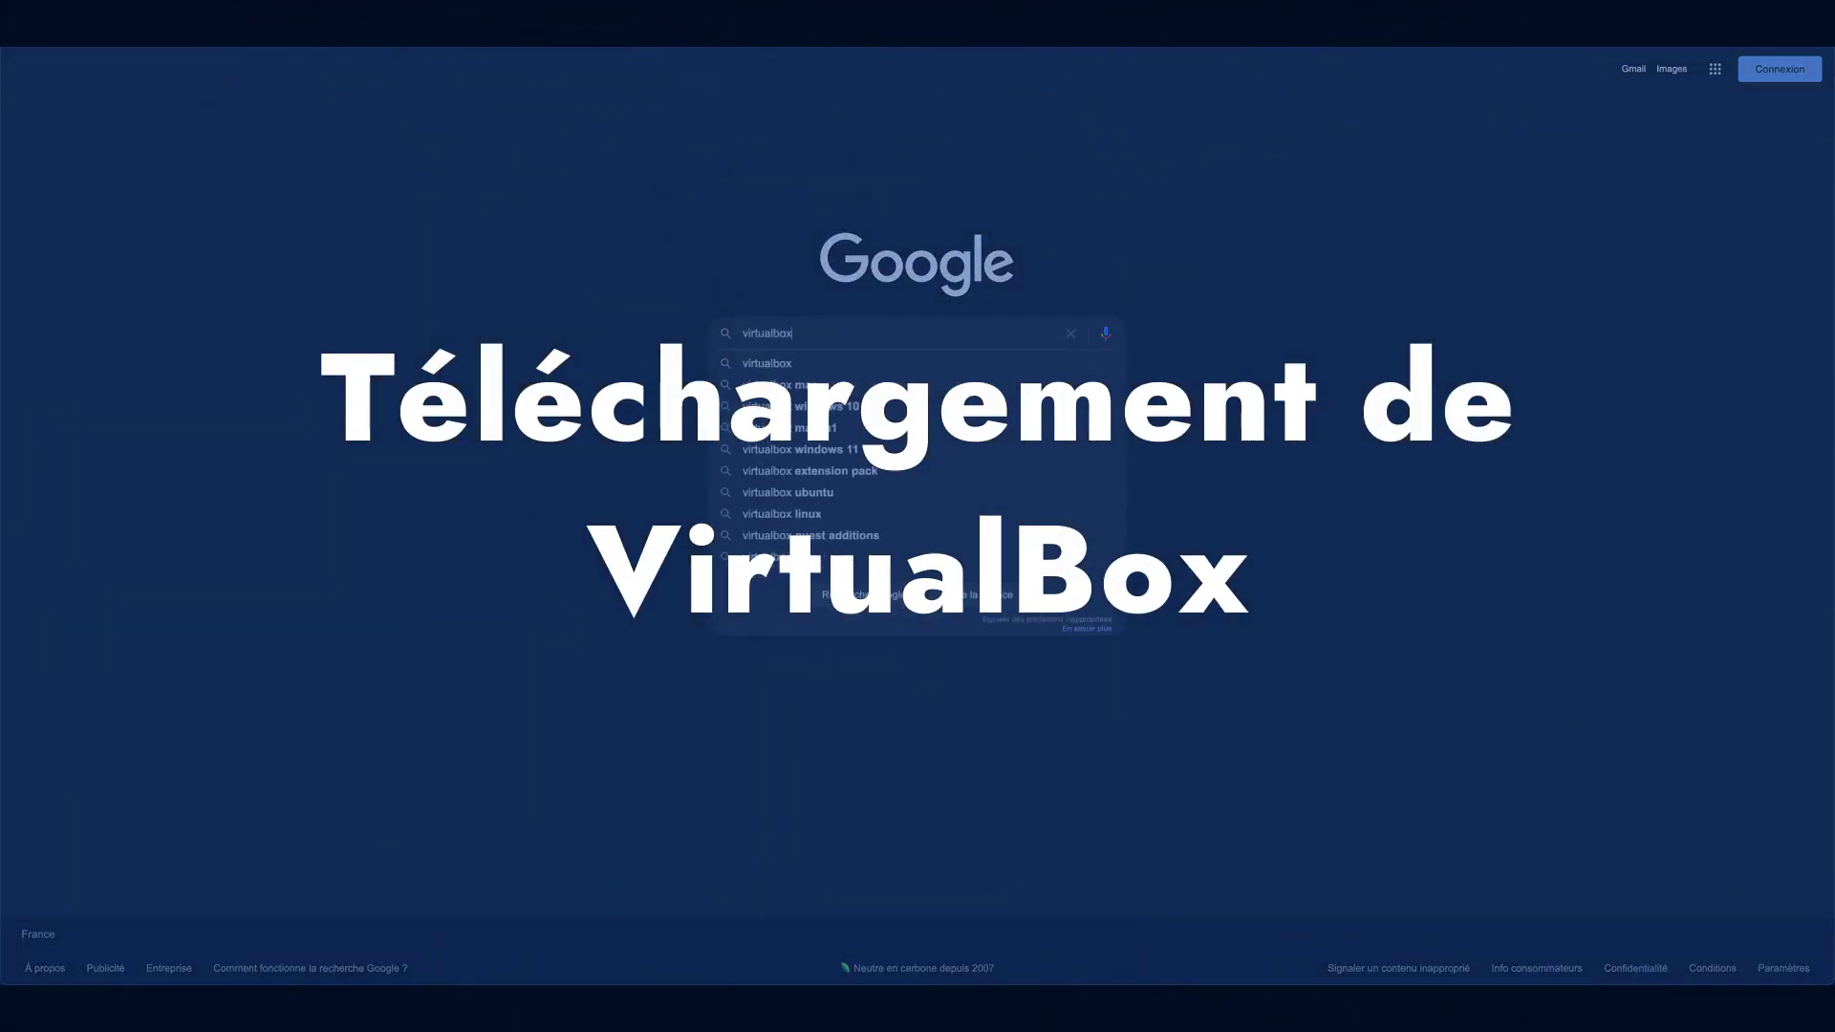
key(Return)
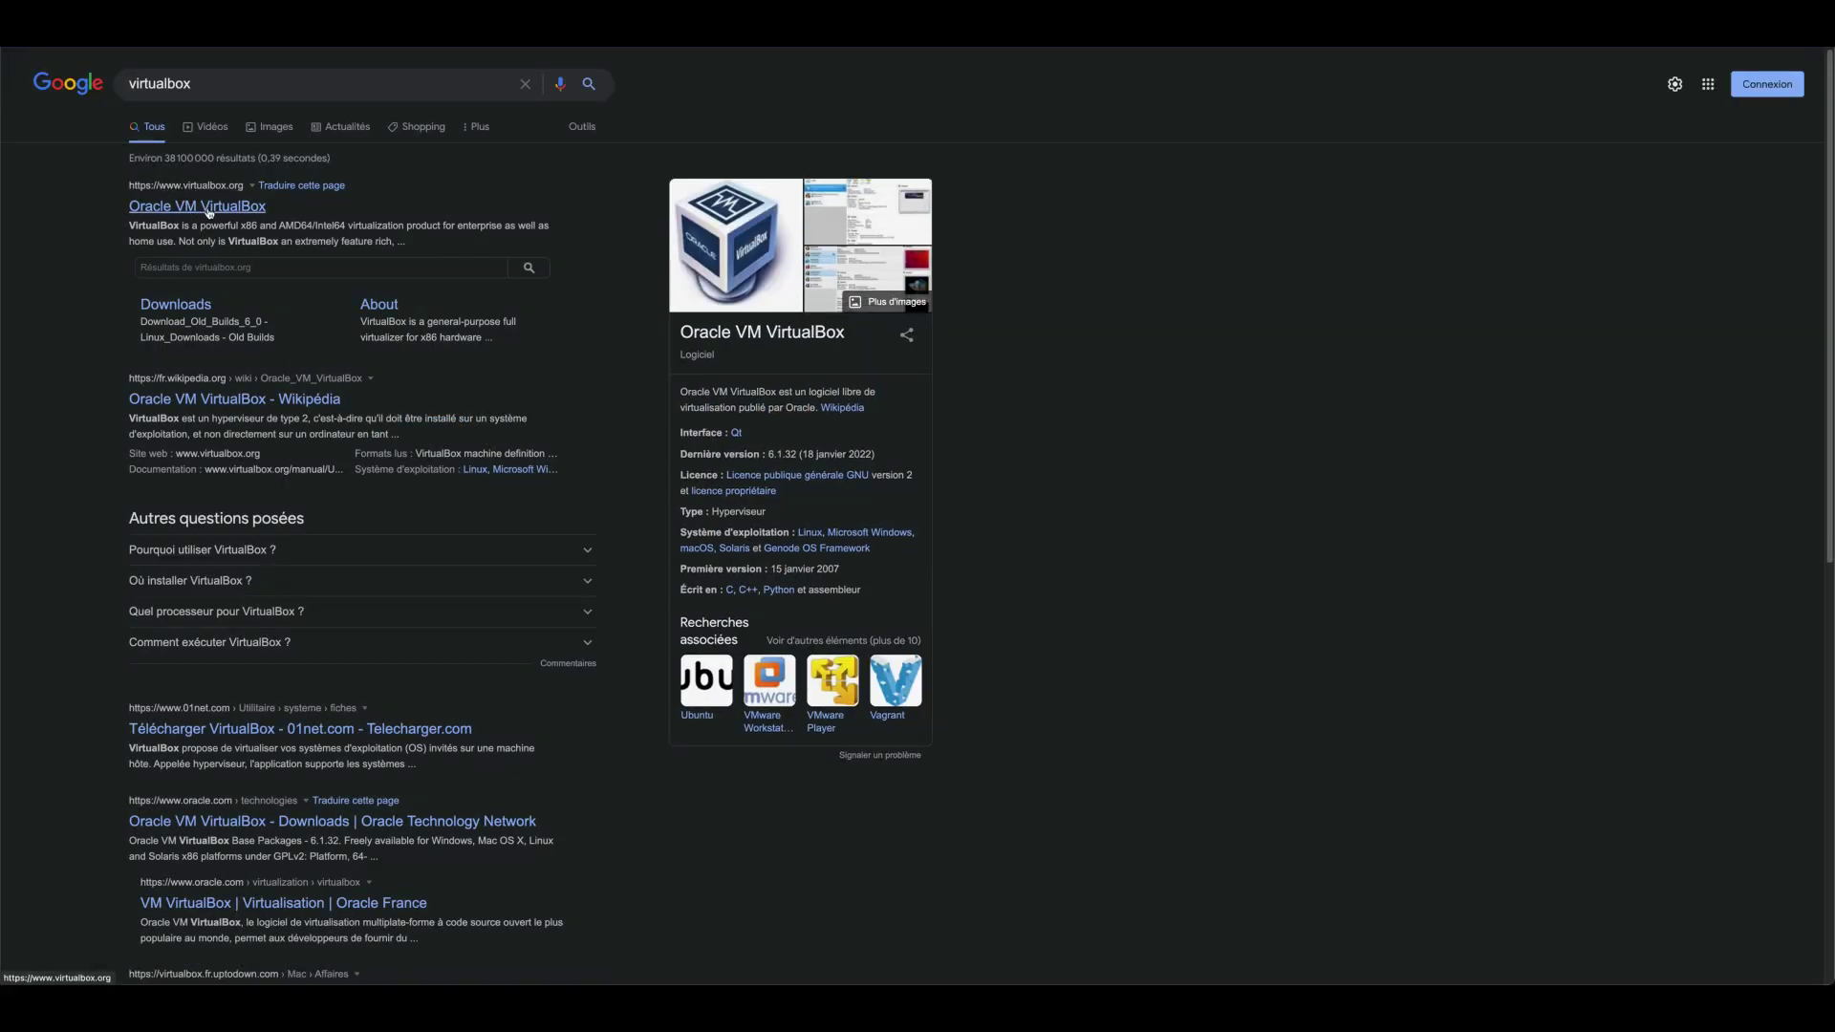
click(210, 212)
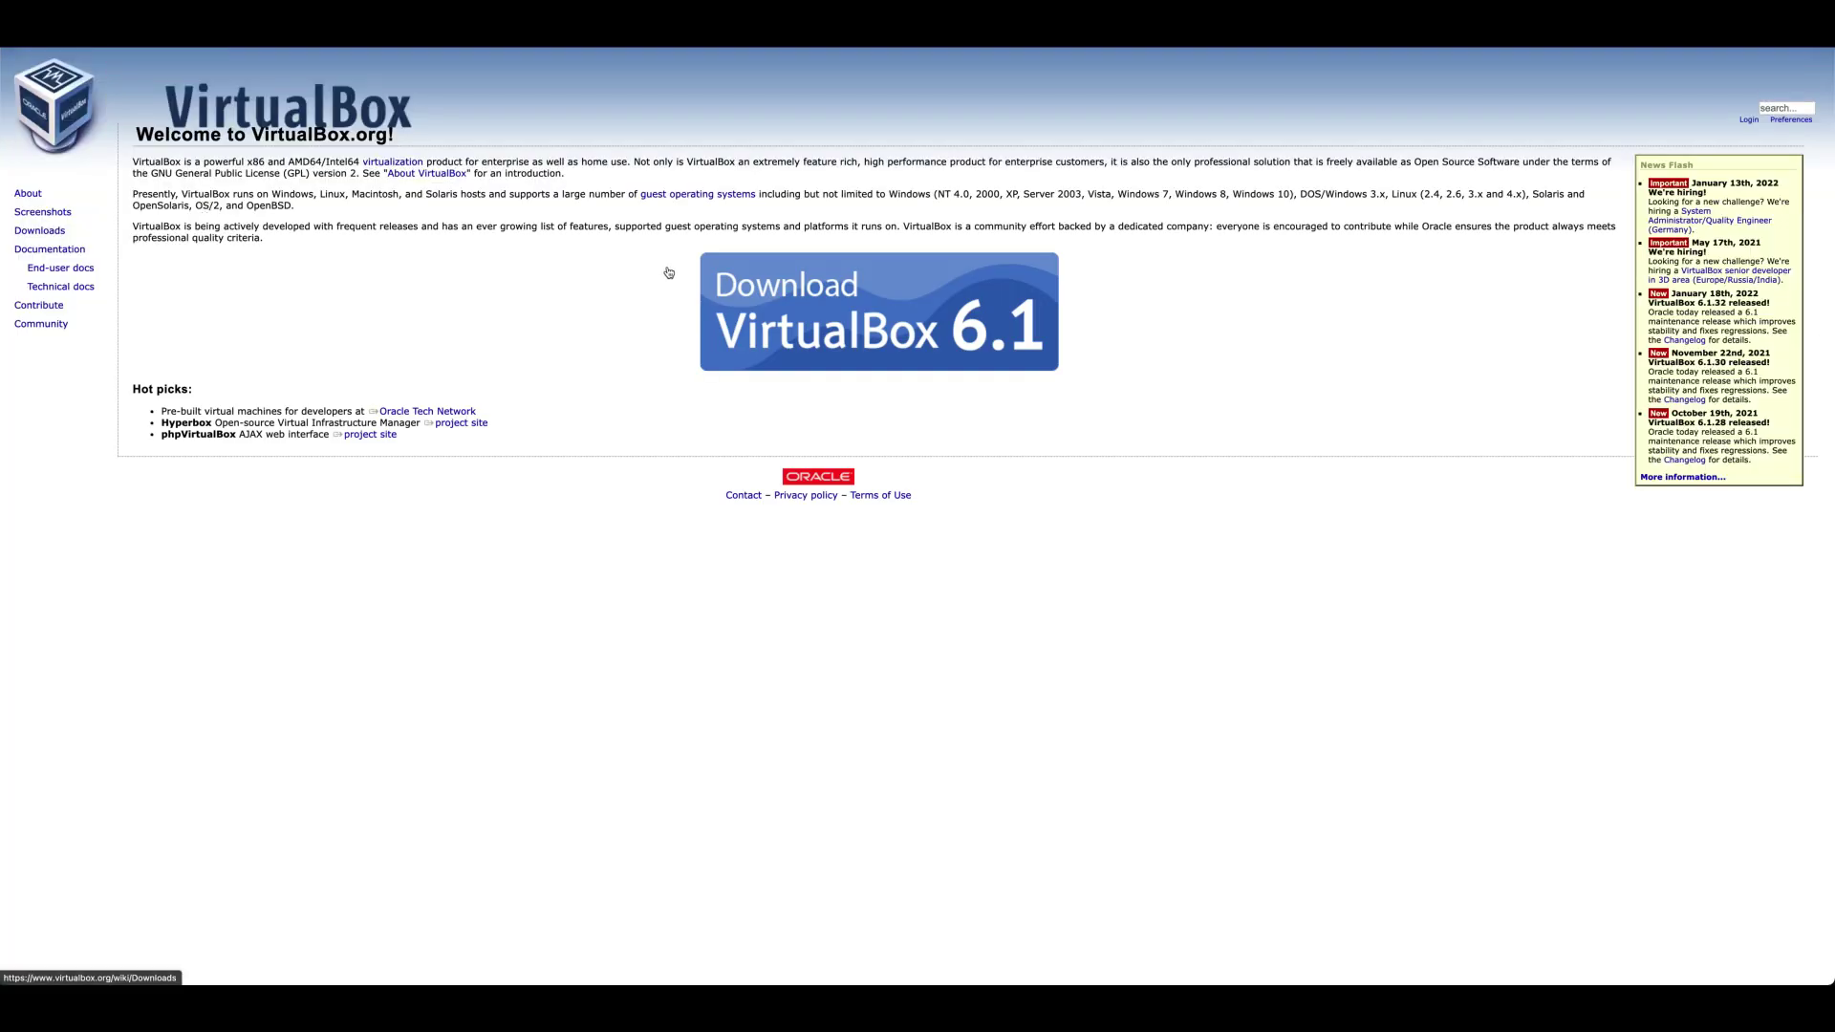
click(687, 316)
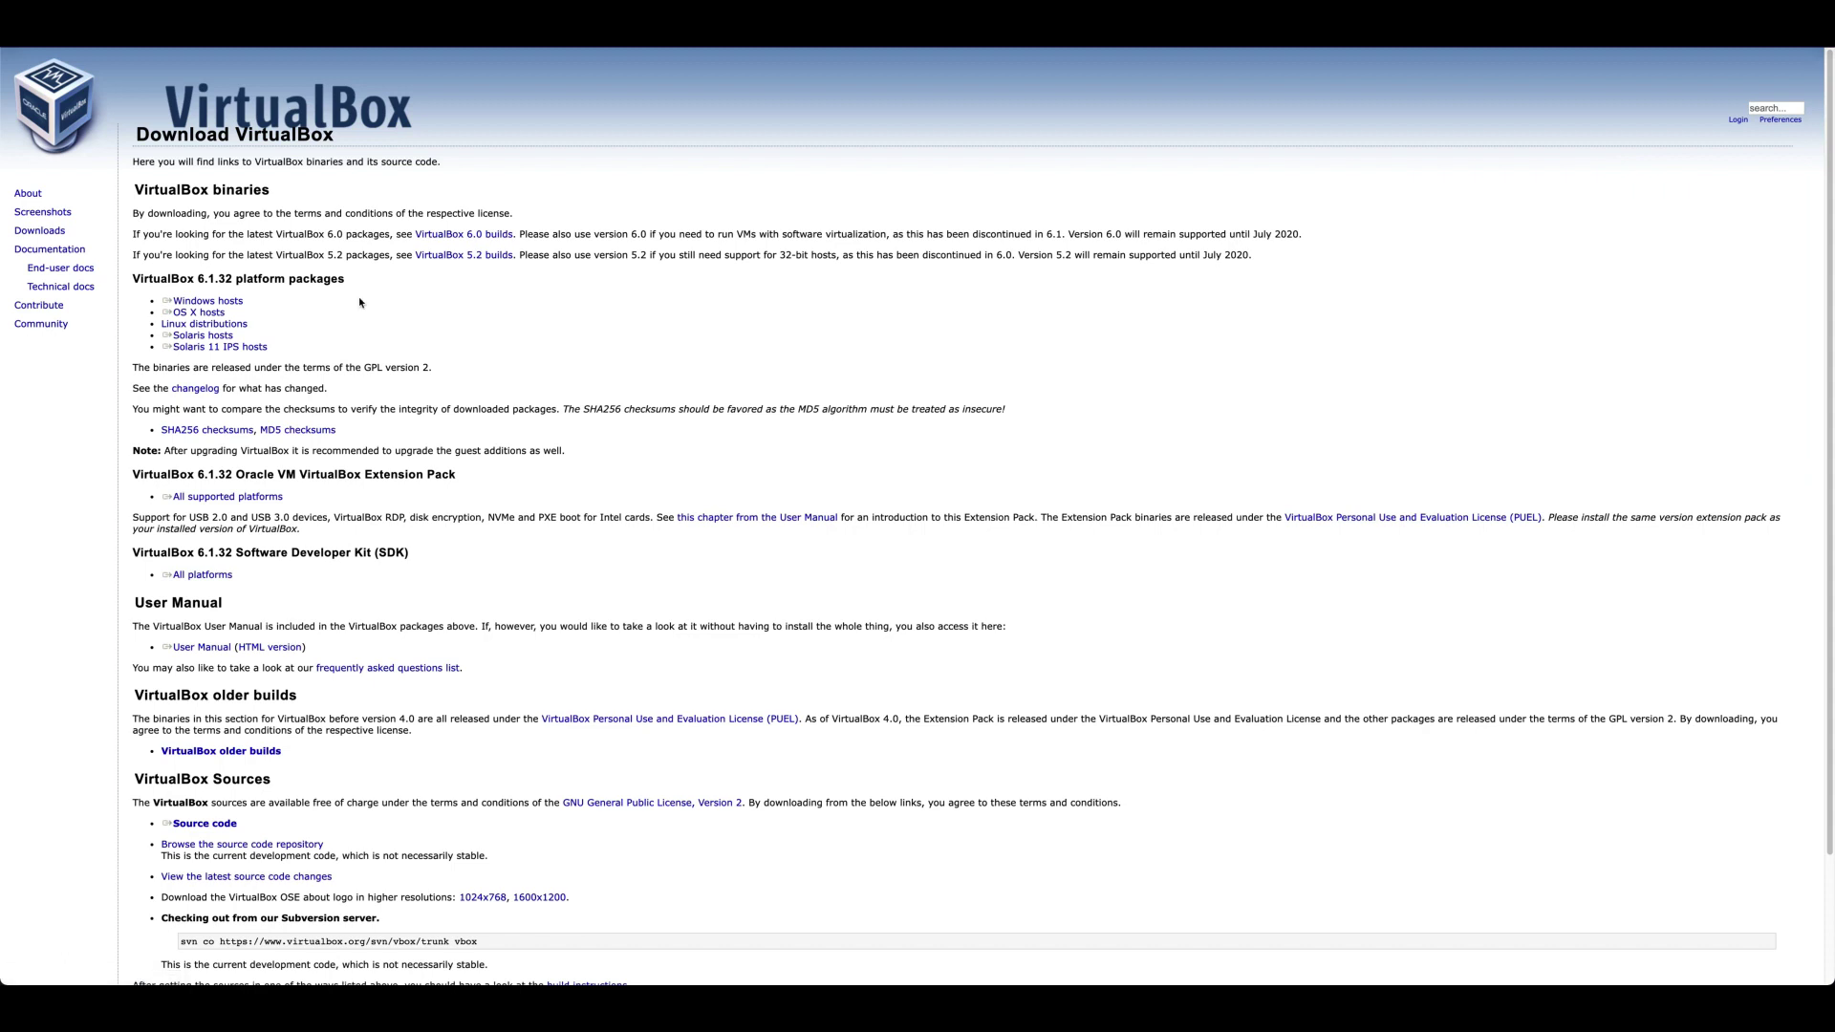
Download the VirtualBox 6.1.32 package for OS X hosts, saving VirtualBox-6.1.32-149290-OSX.dmg in the Téléchargements folder.
click(234, 302)
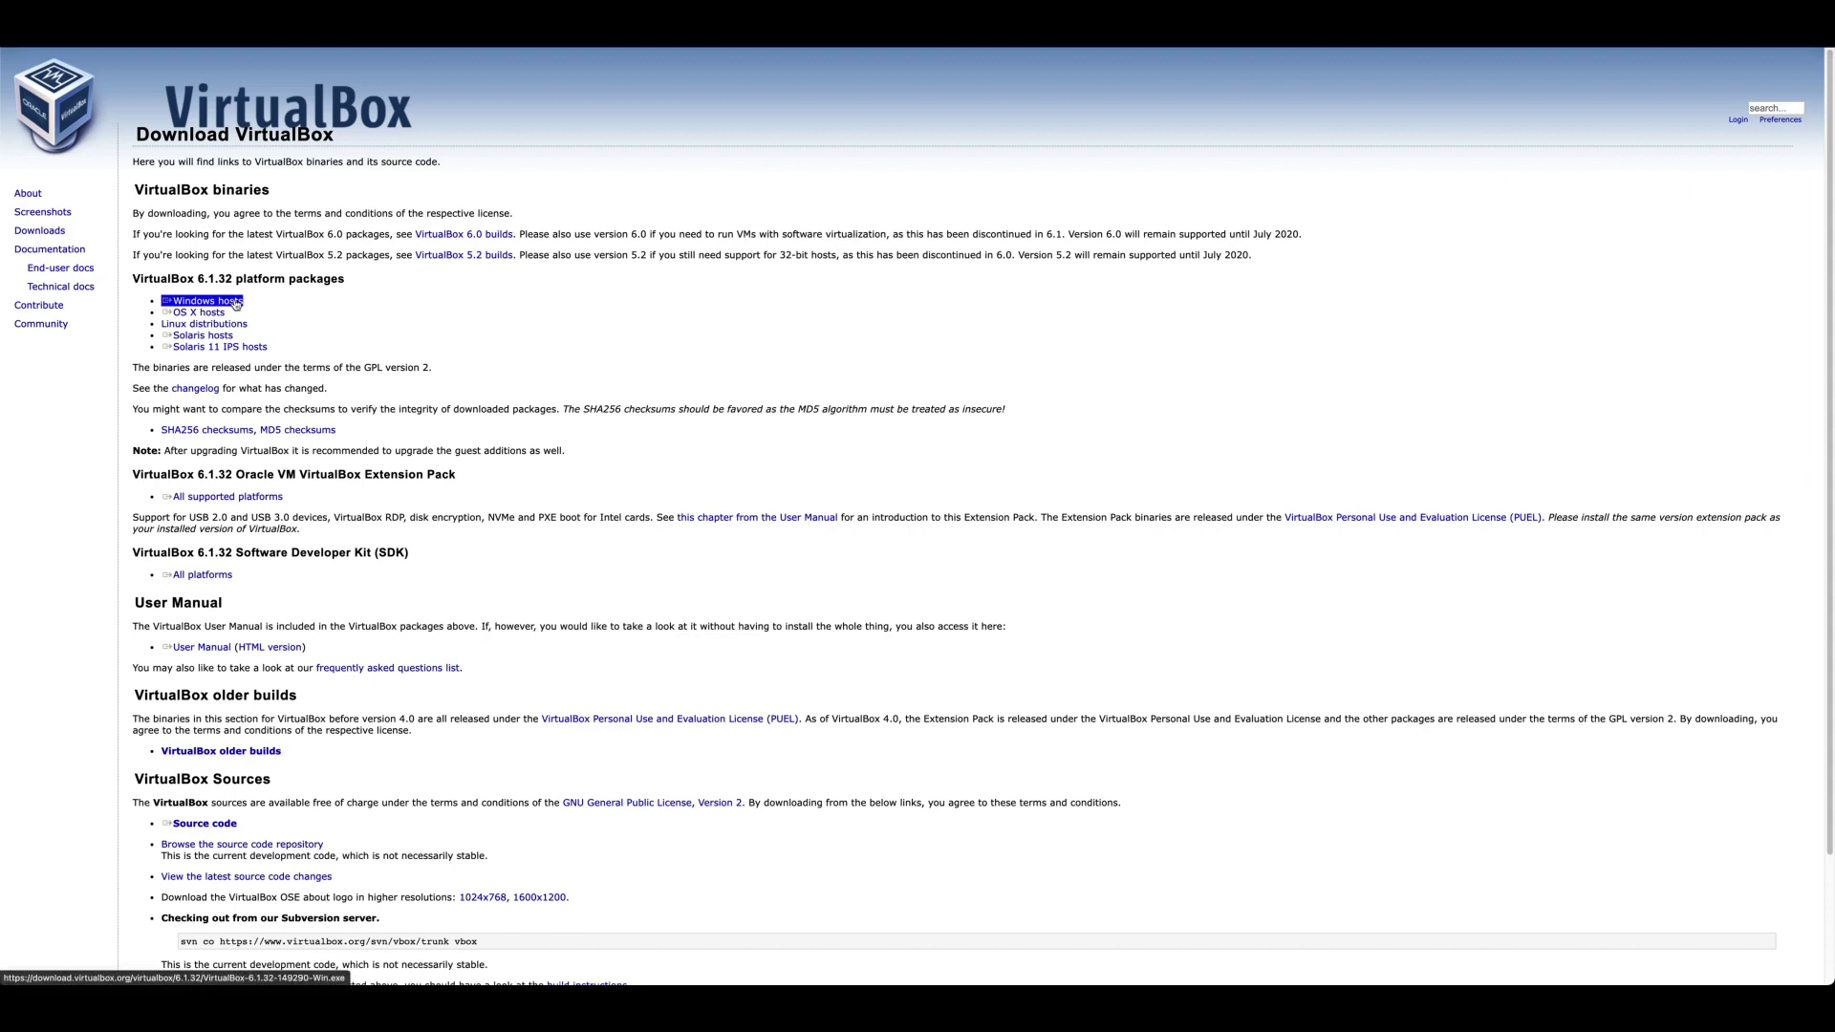
click(204, 313)
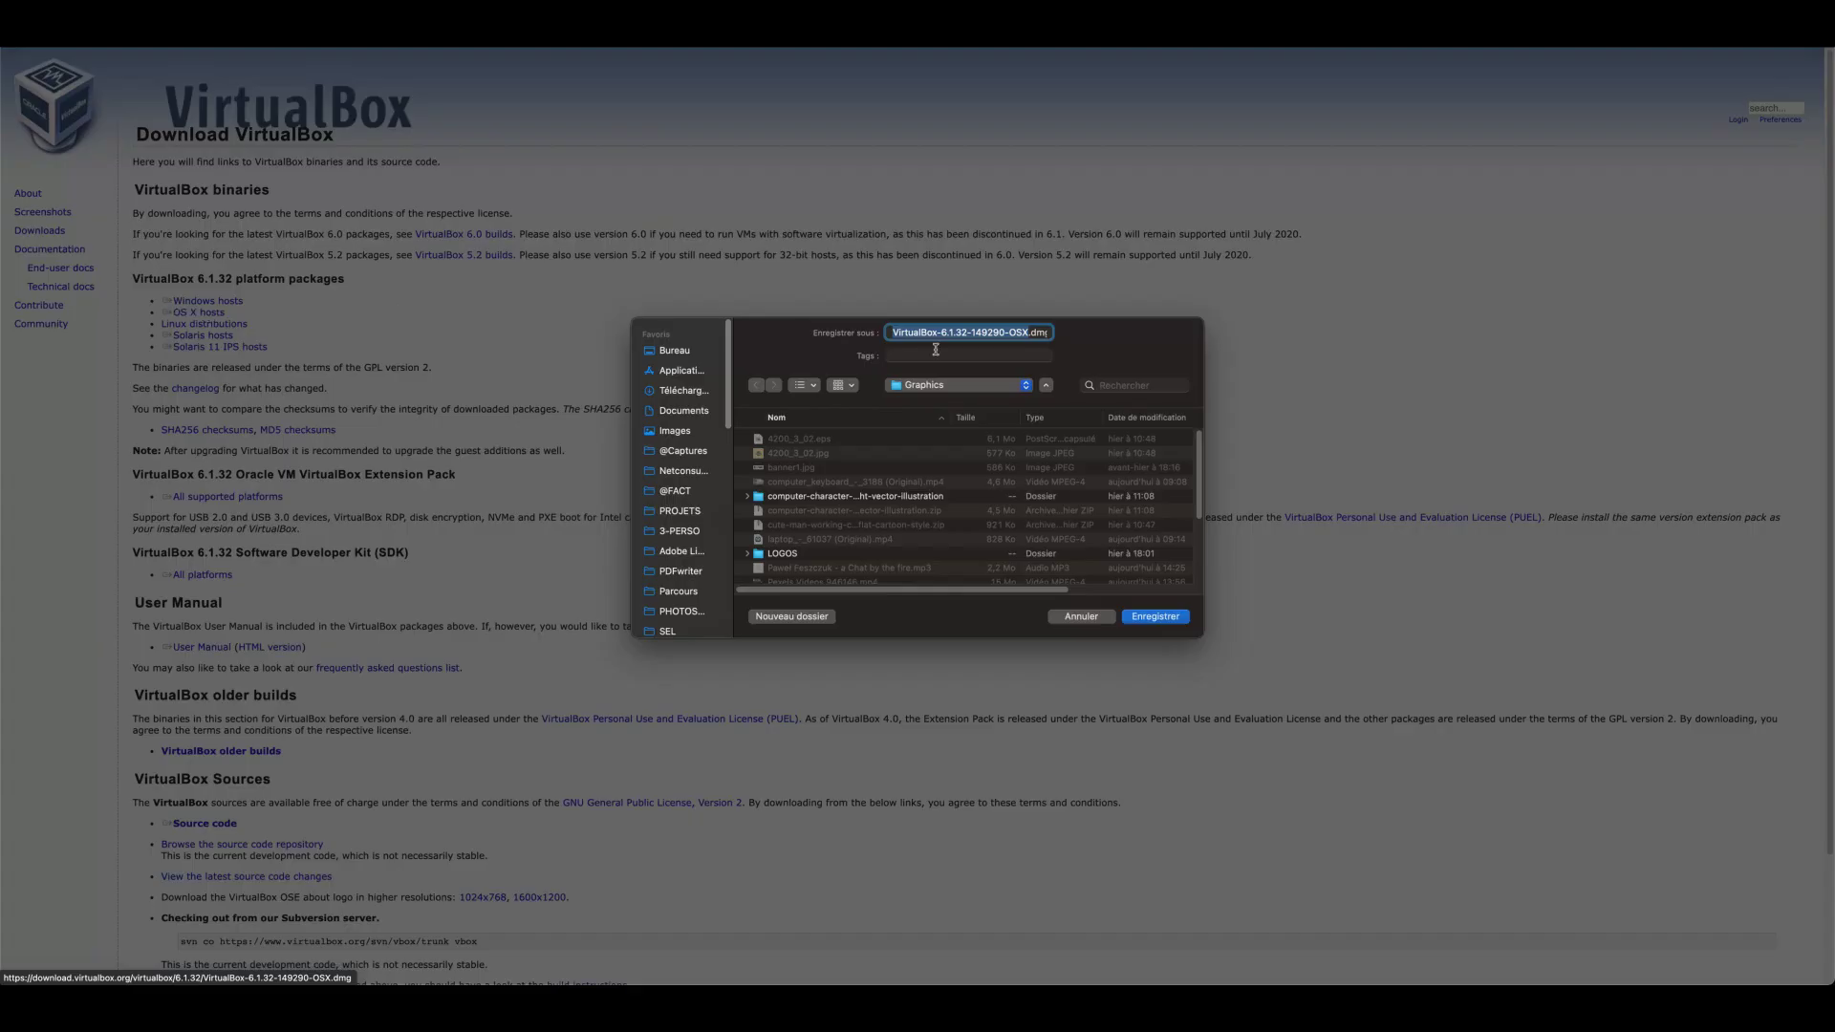
click(681, 392)
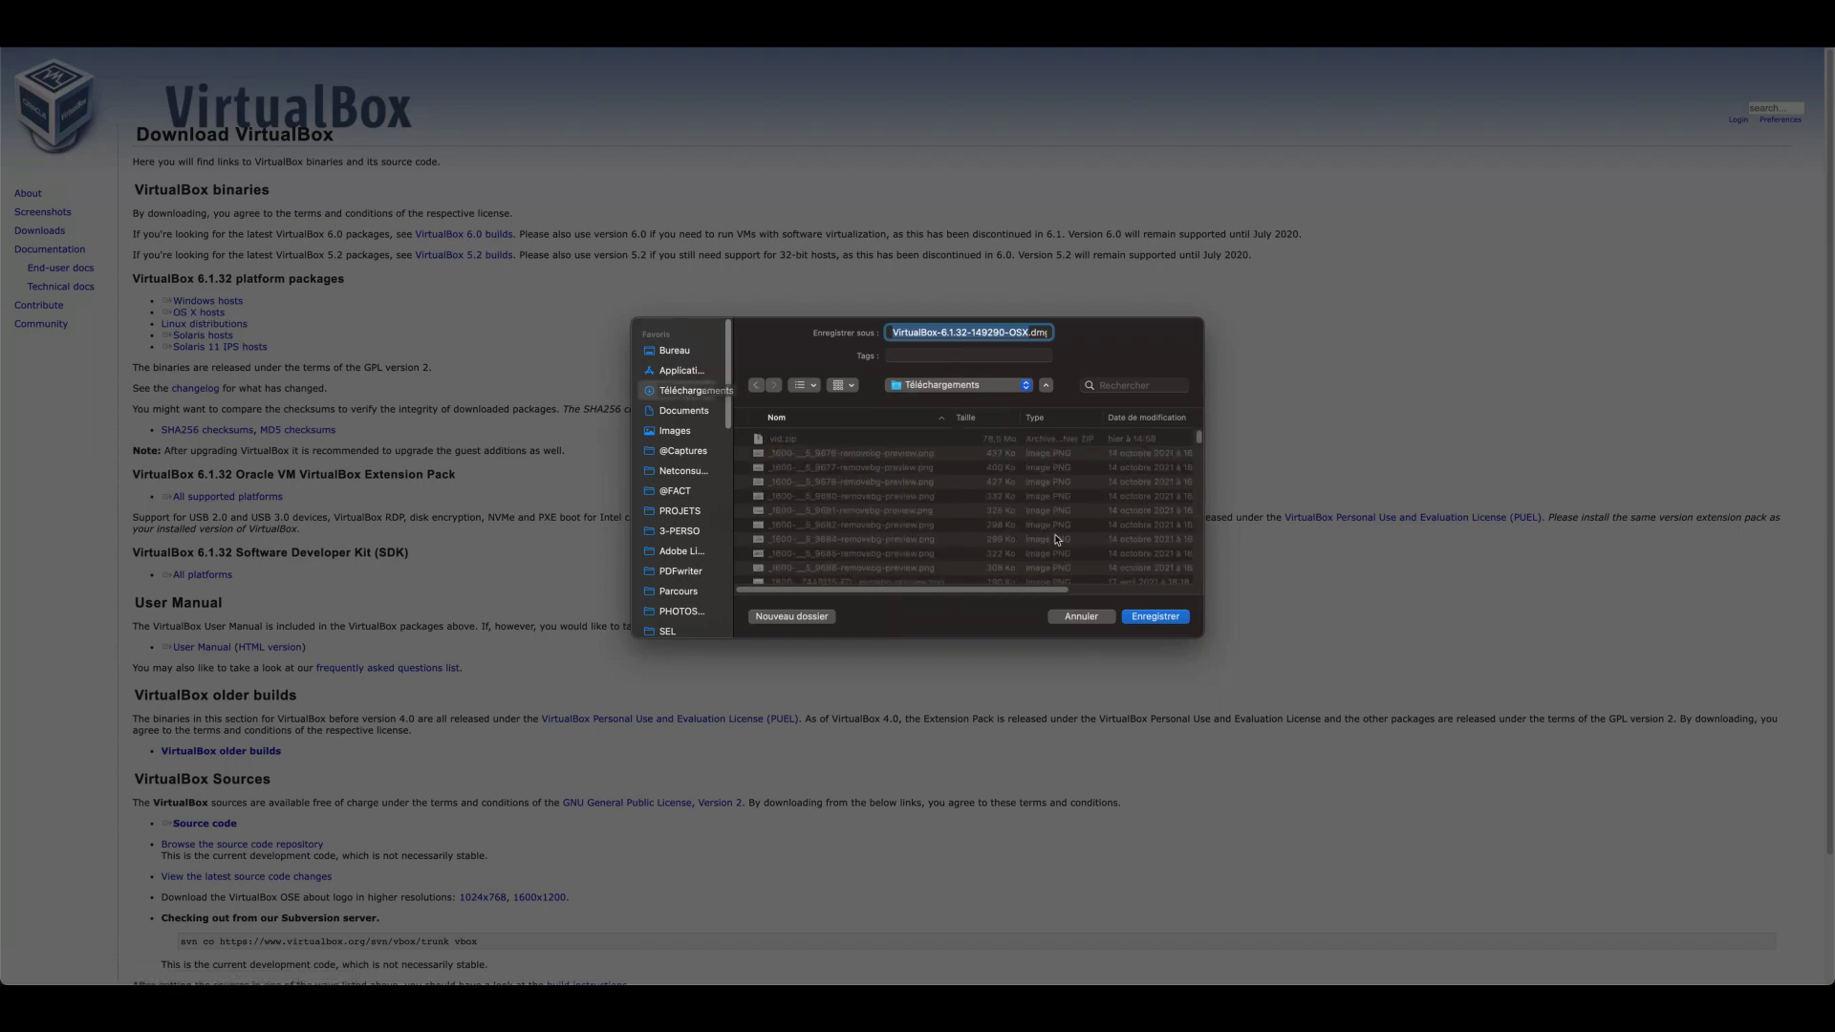
click(1155, 617)
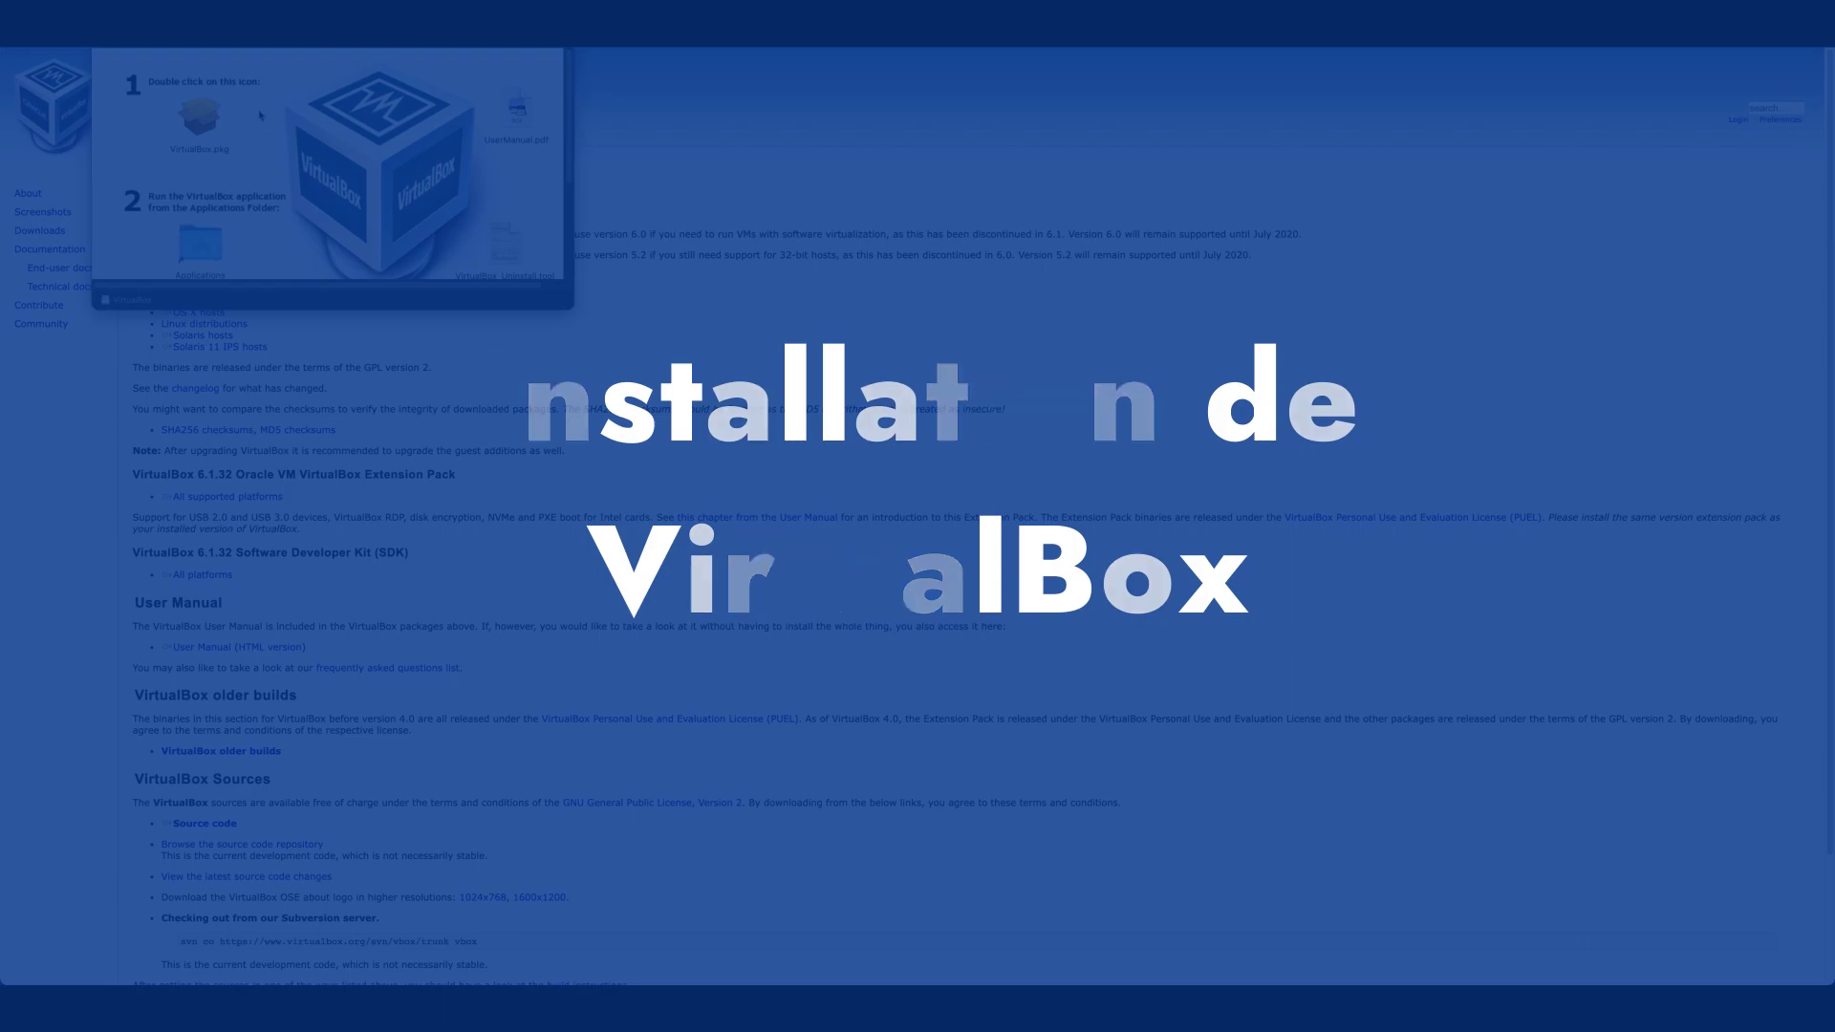
Run VirtualBox.pkg and start the standard installation on Macintosh HD, authorizing it with the account password.
double_click(201, 120)
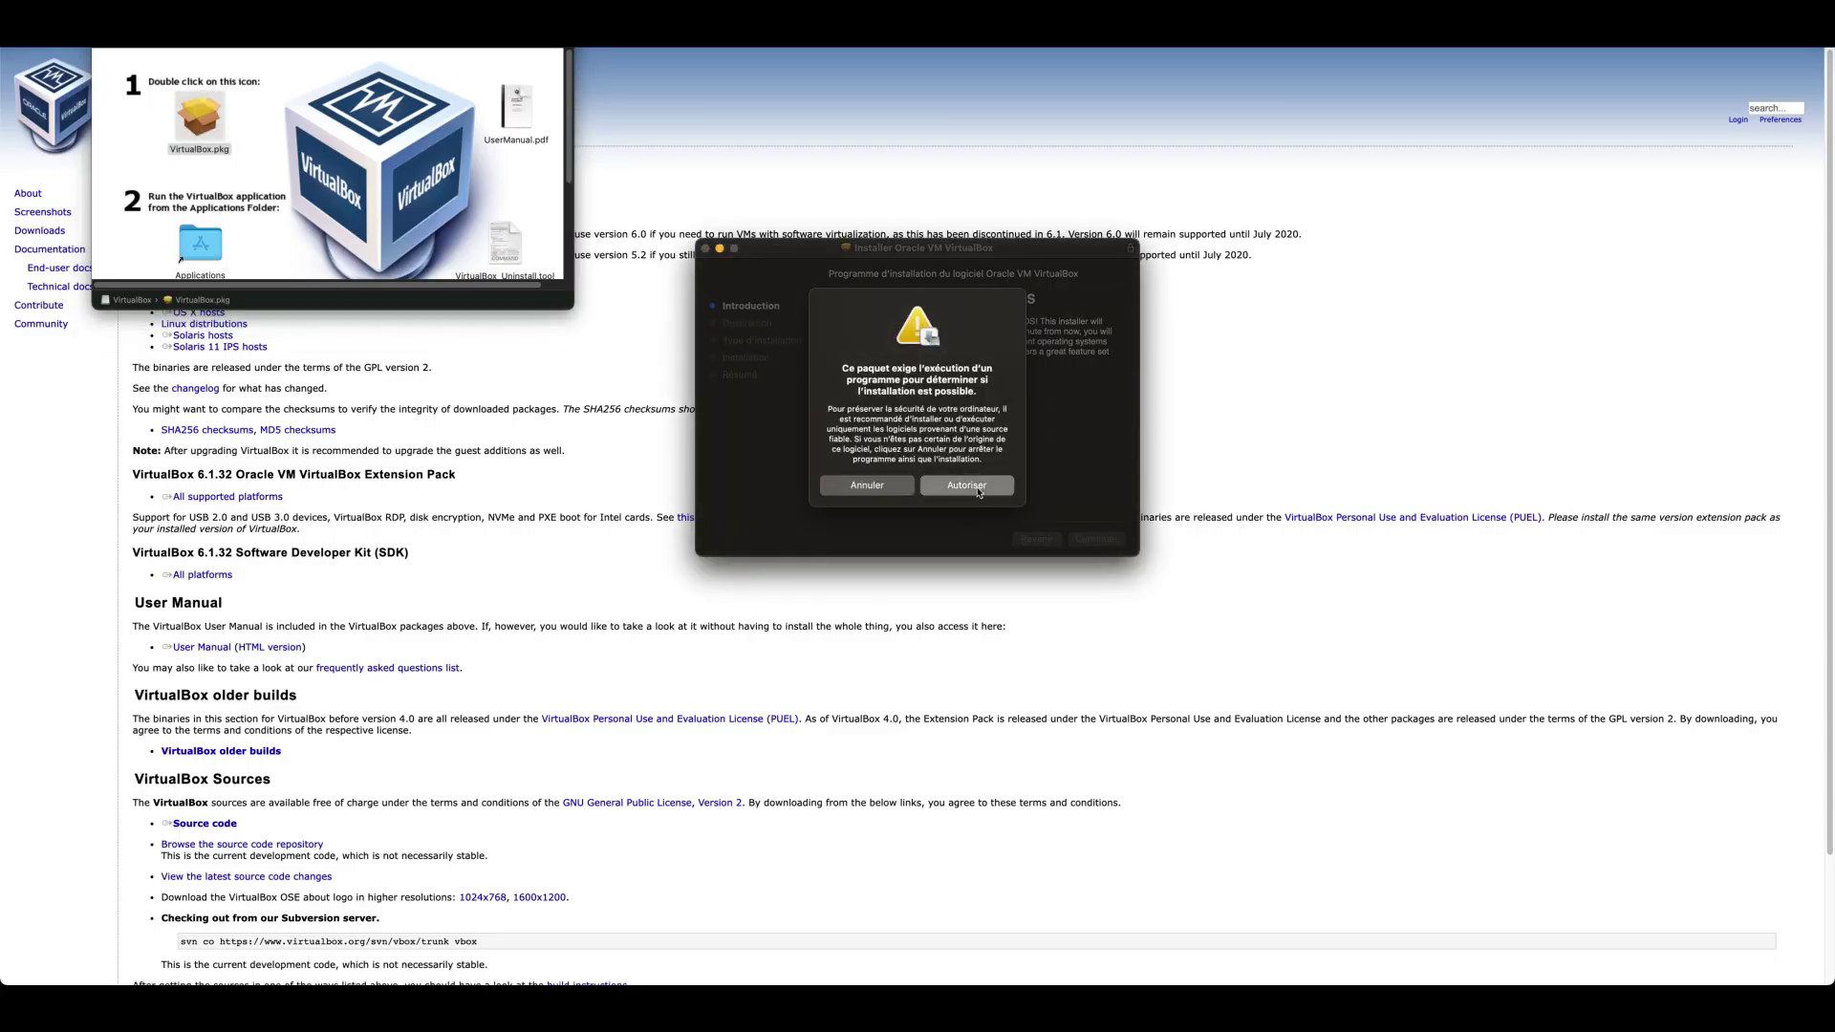
click(978, 489)
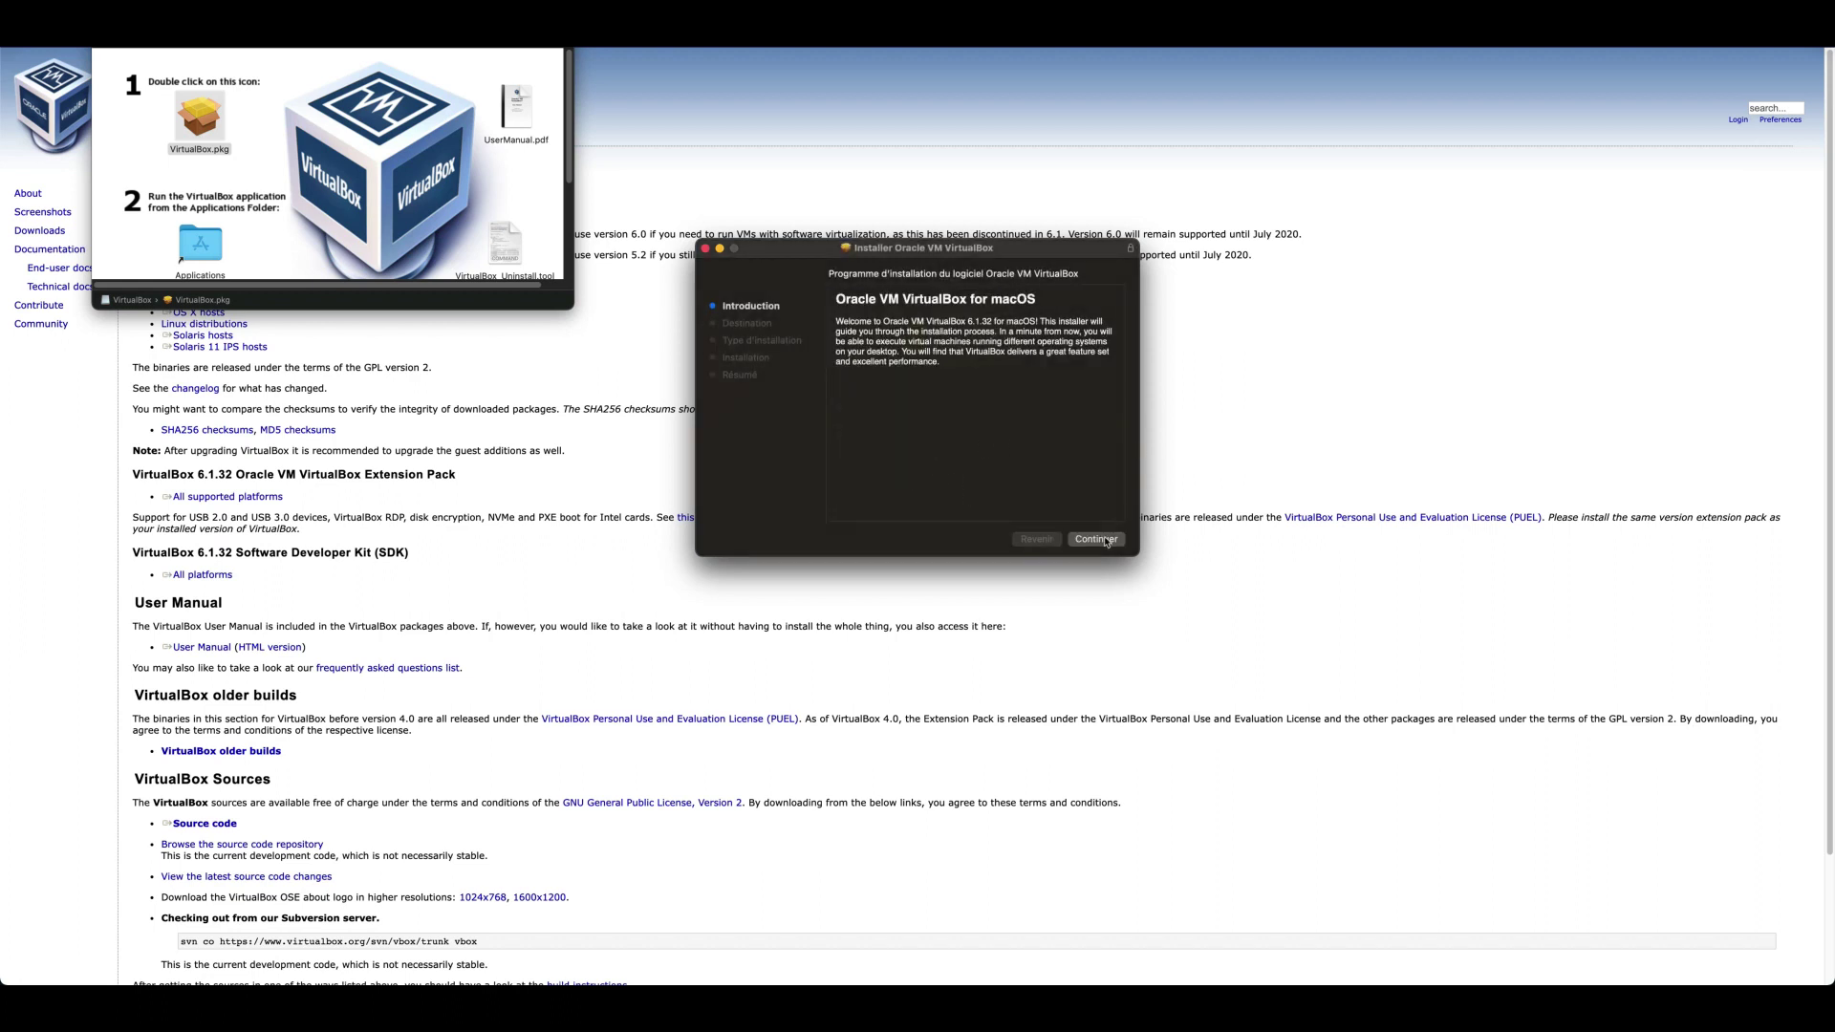
click(1103, 539)
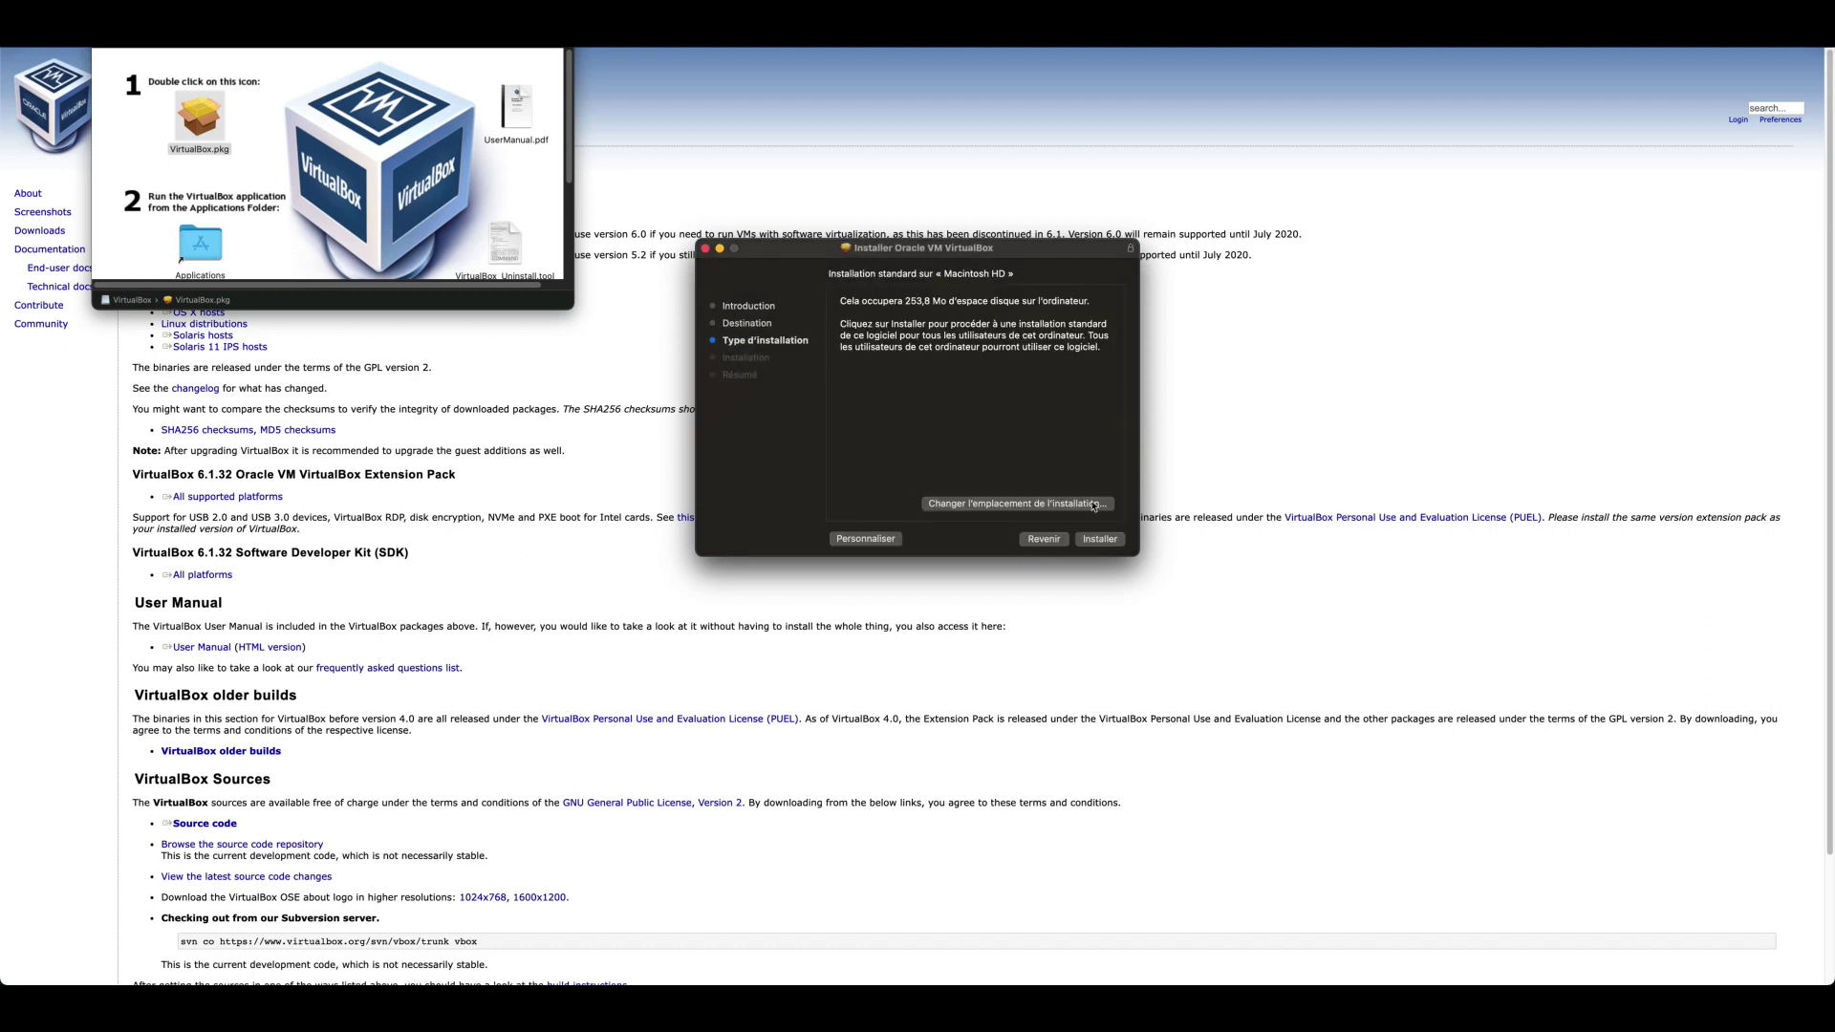
click(1102, 540)
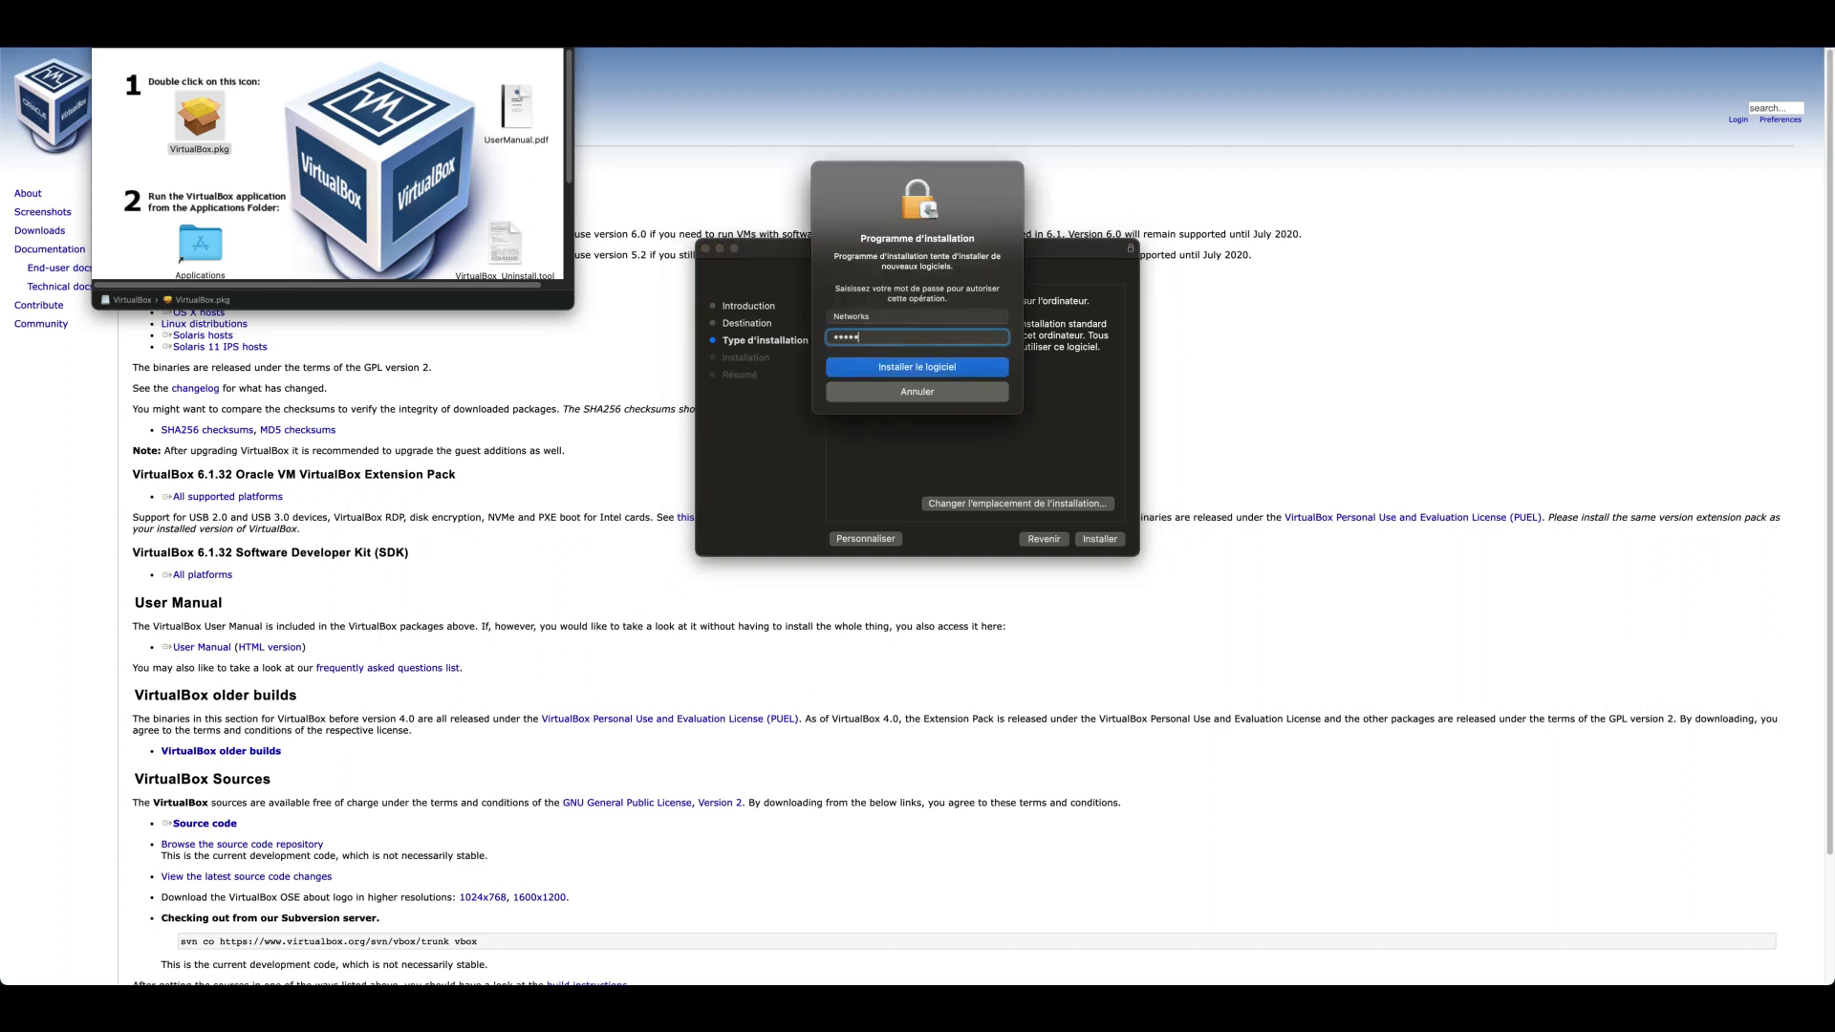
click(943, 368)
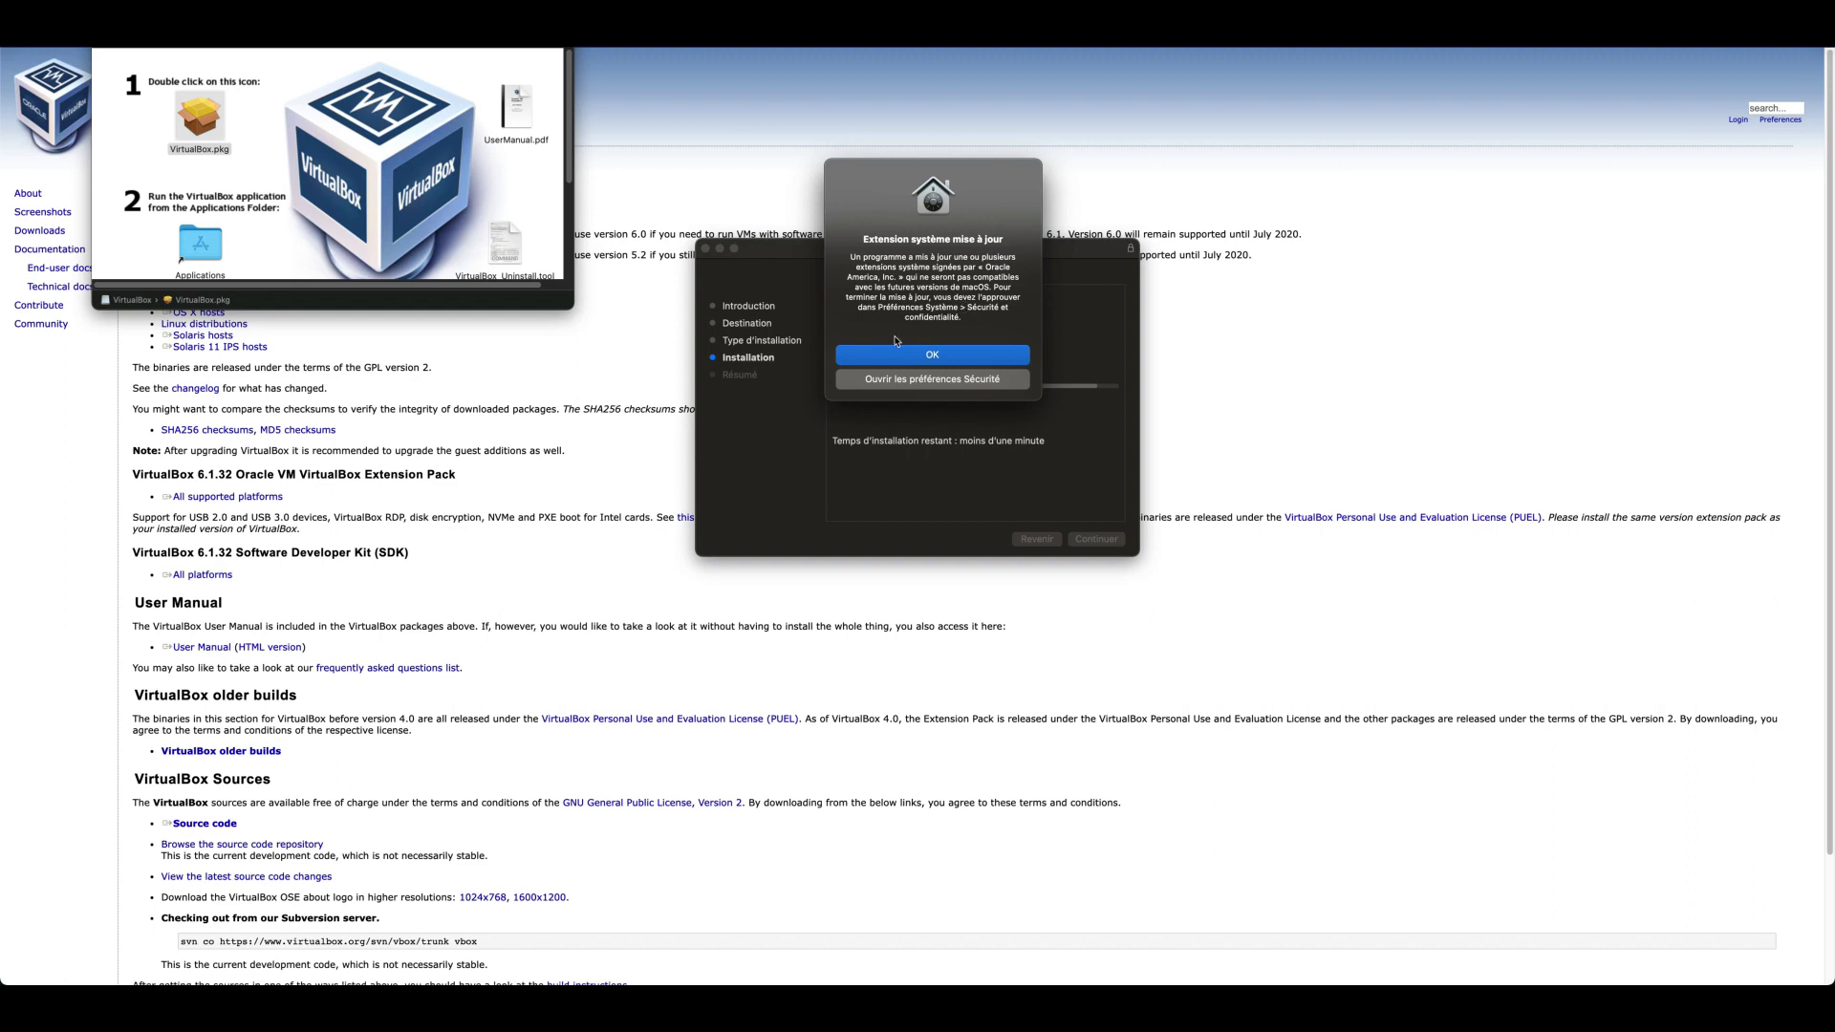
Unlock the security preferences with the account password and allow the Oracle America, Inc. system software, postponing the restart.
click(937, 379)
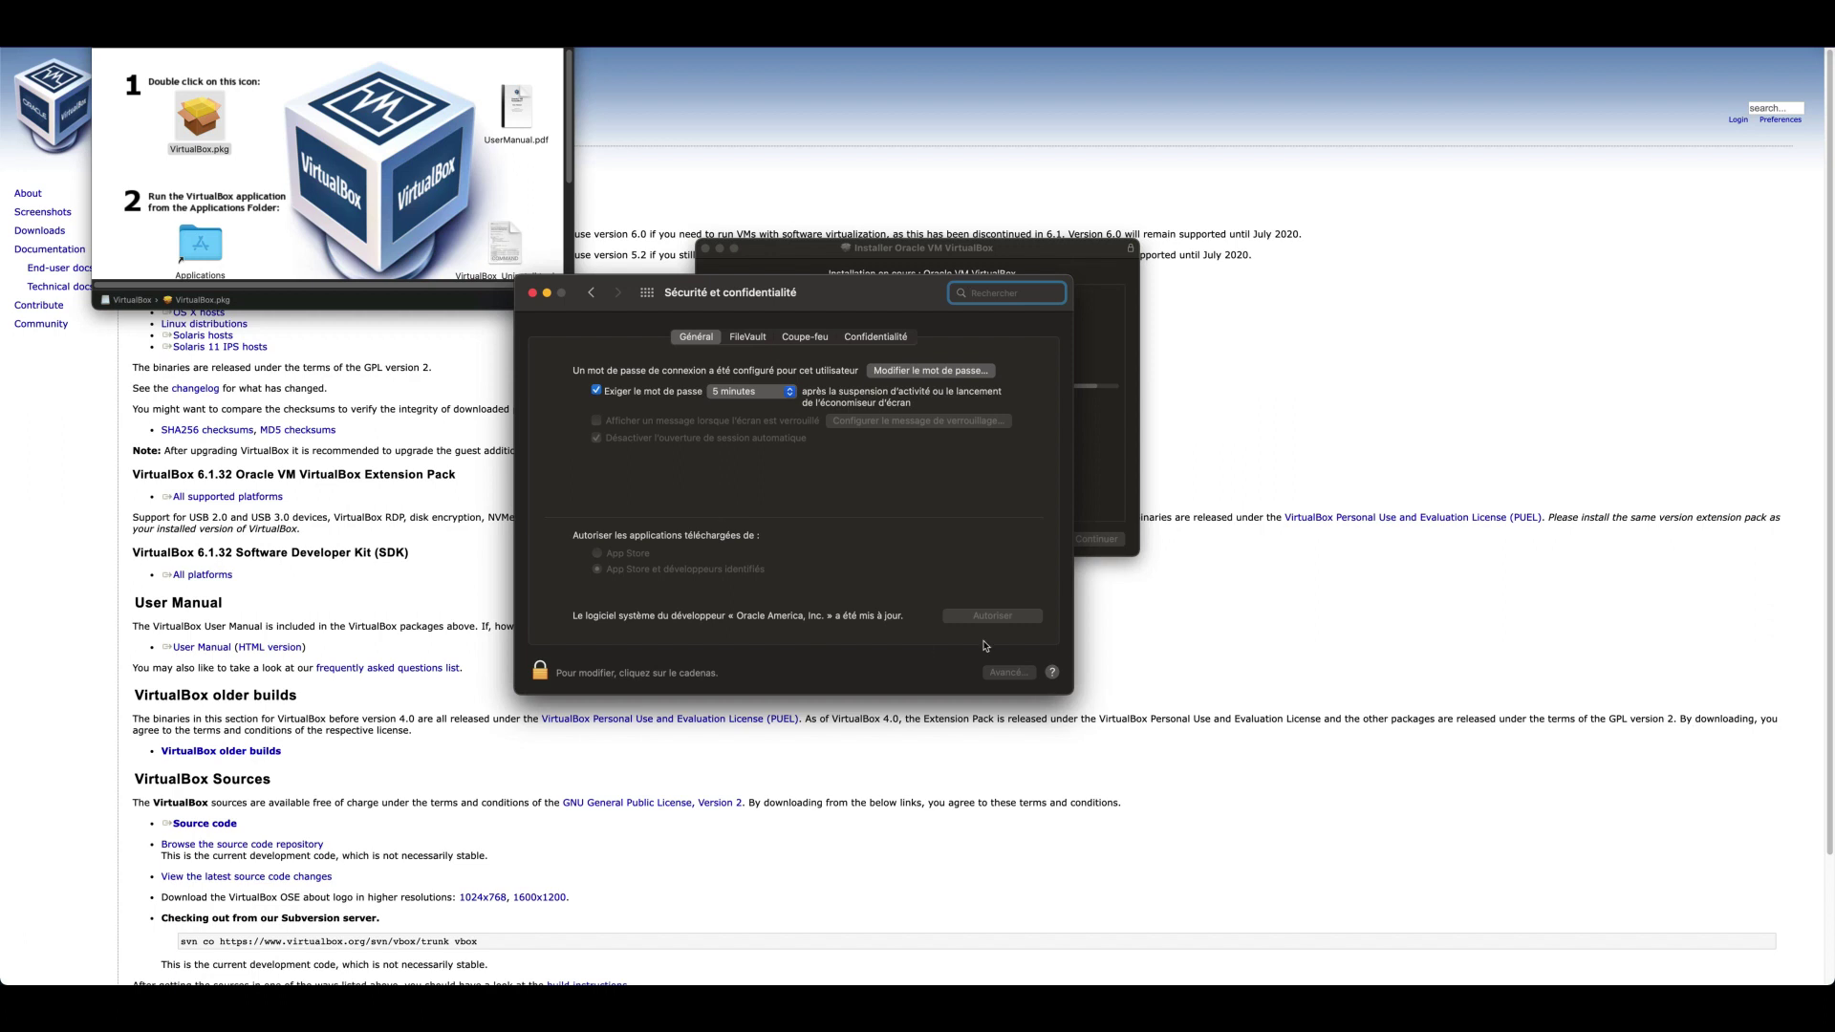
click(541, 672)
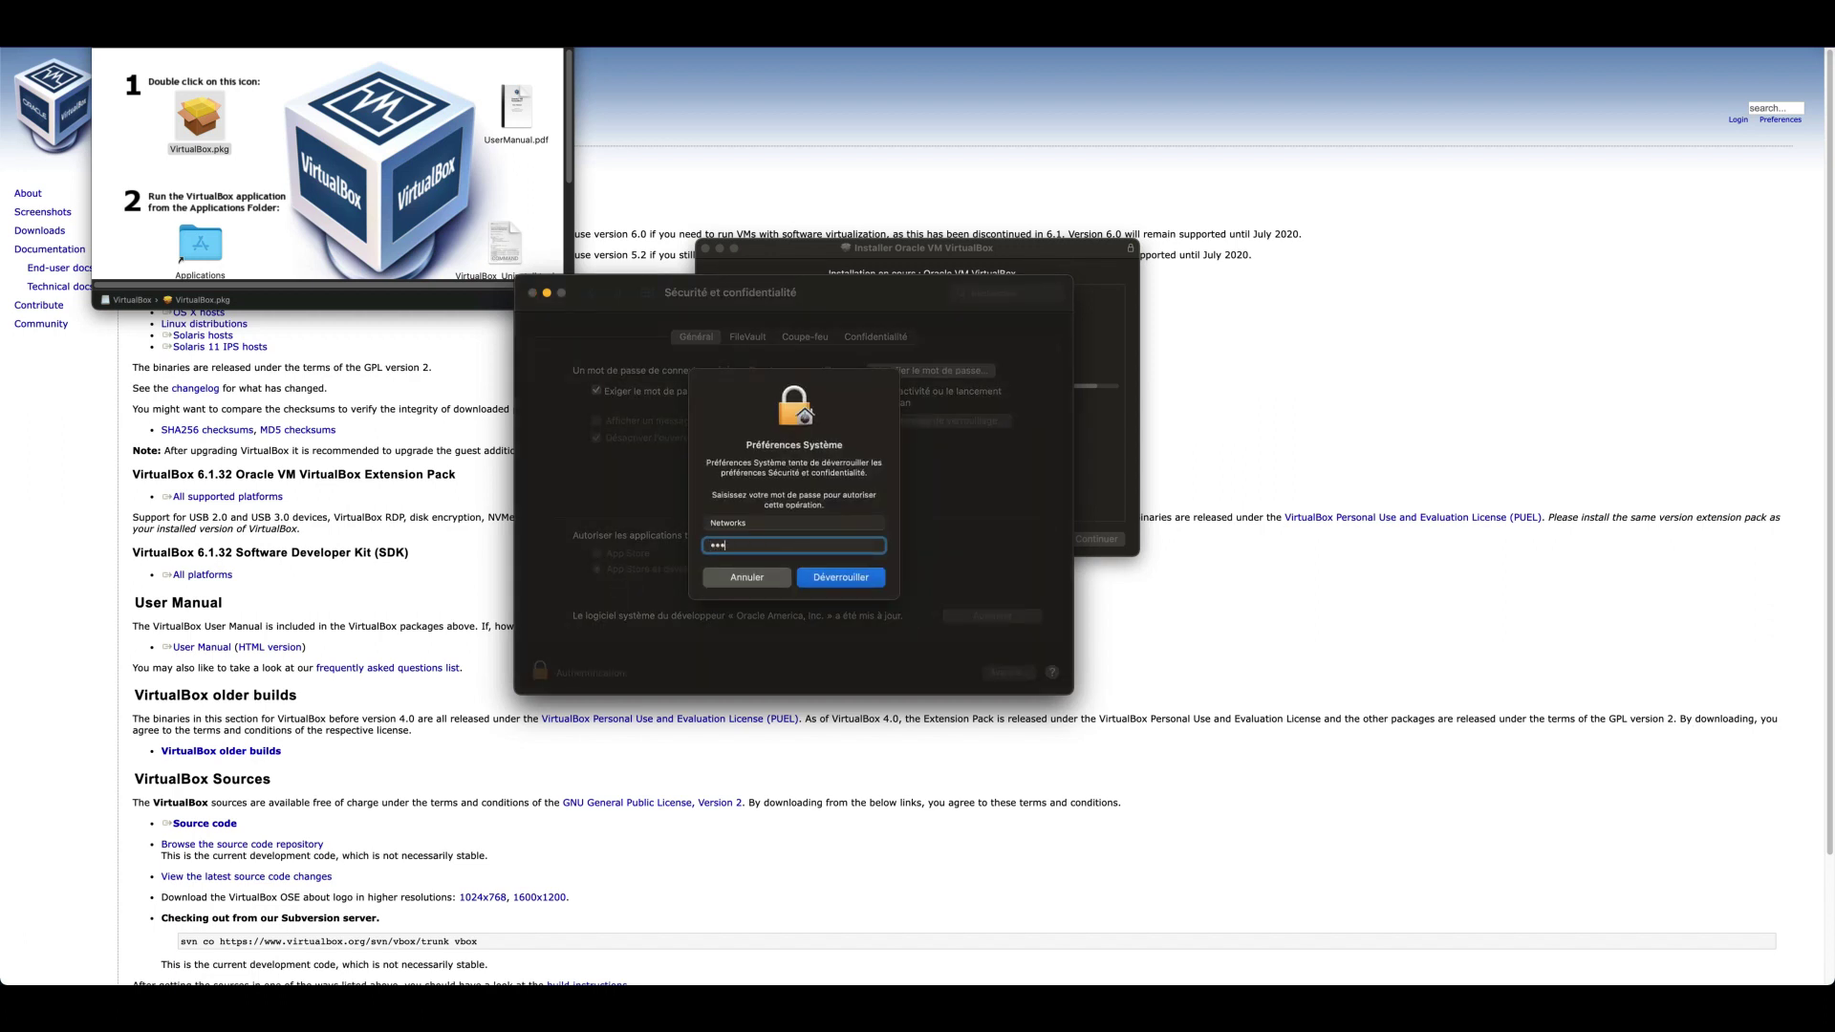
key(Return)
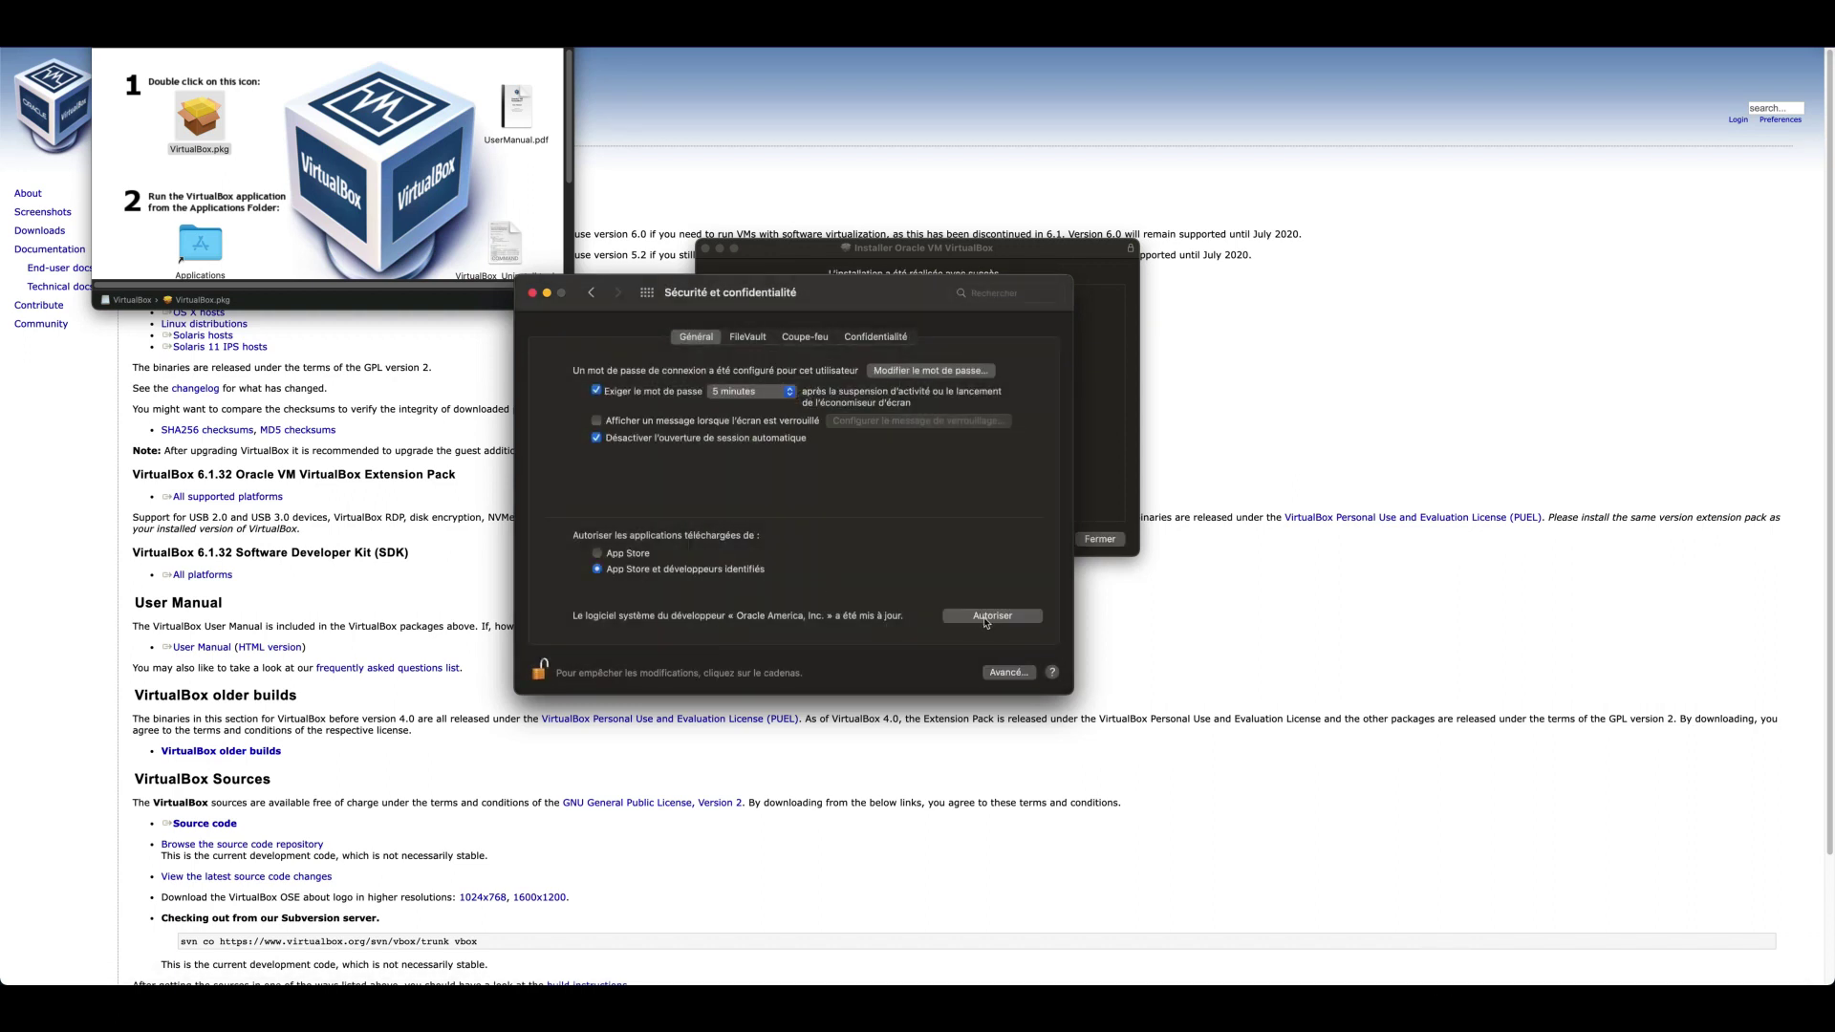
click(985, 616)
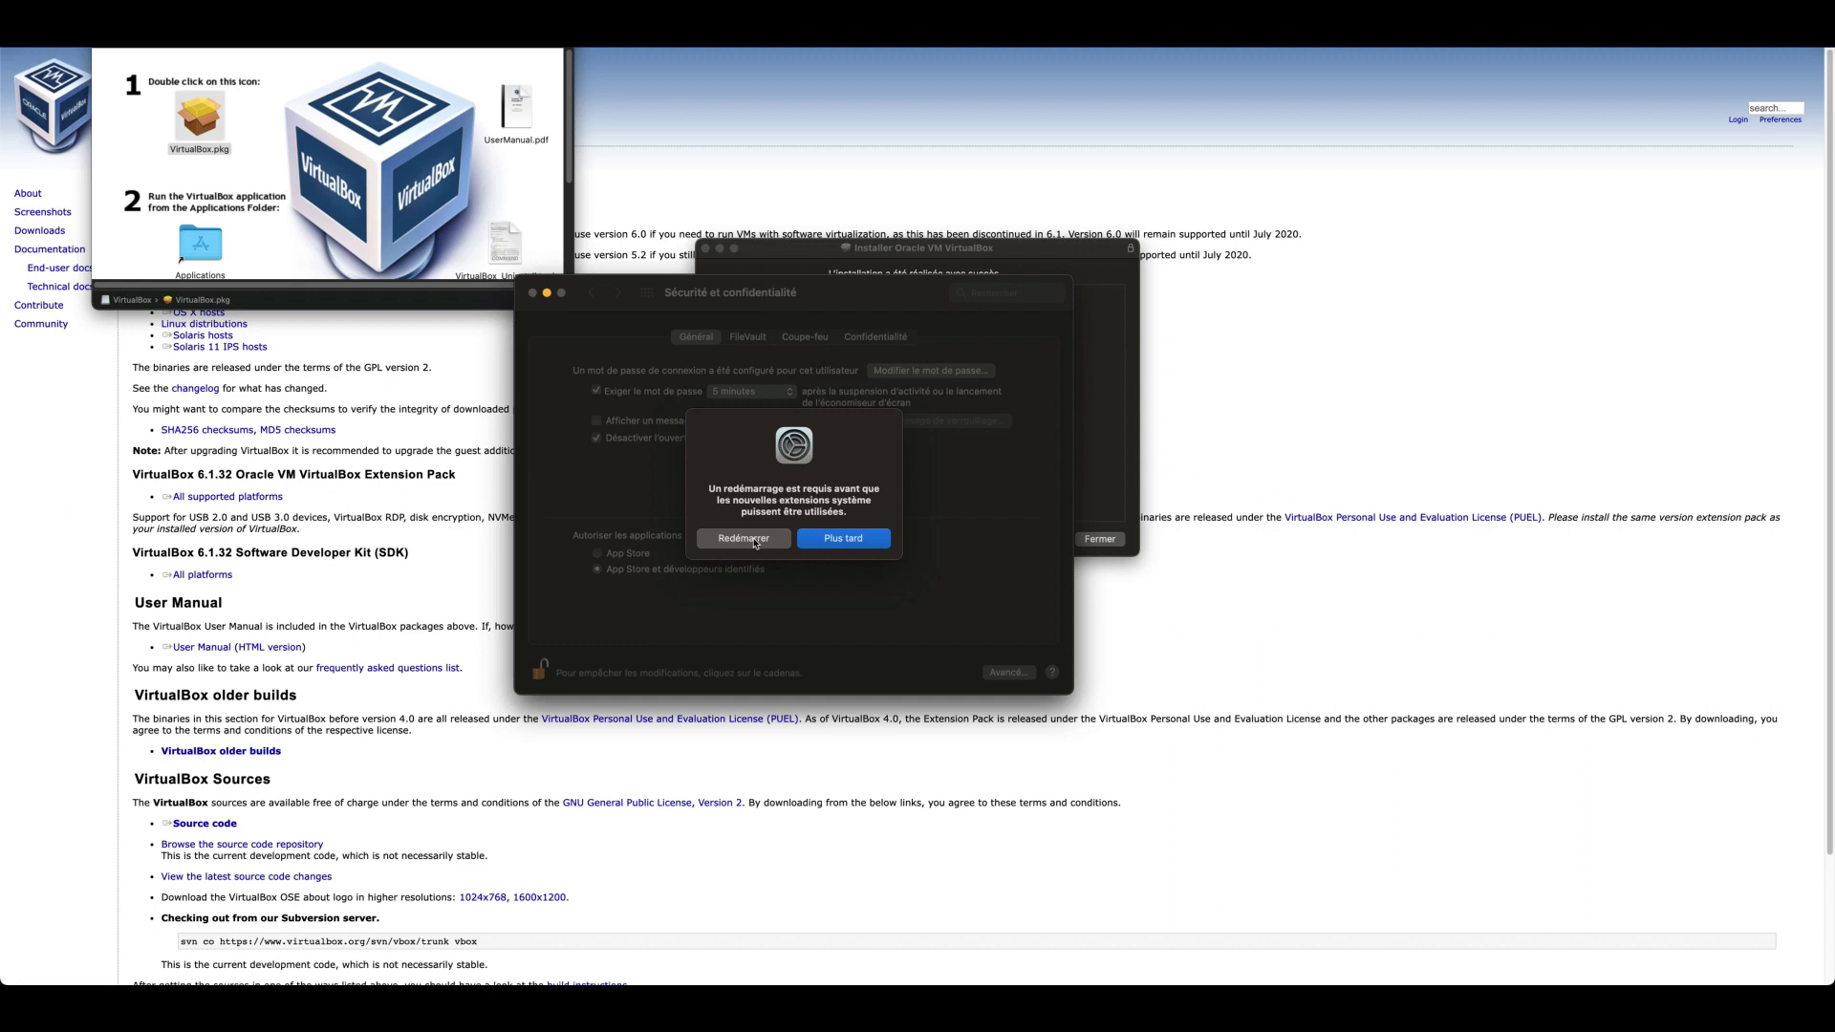
click(836, 540)
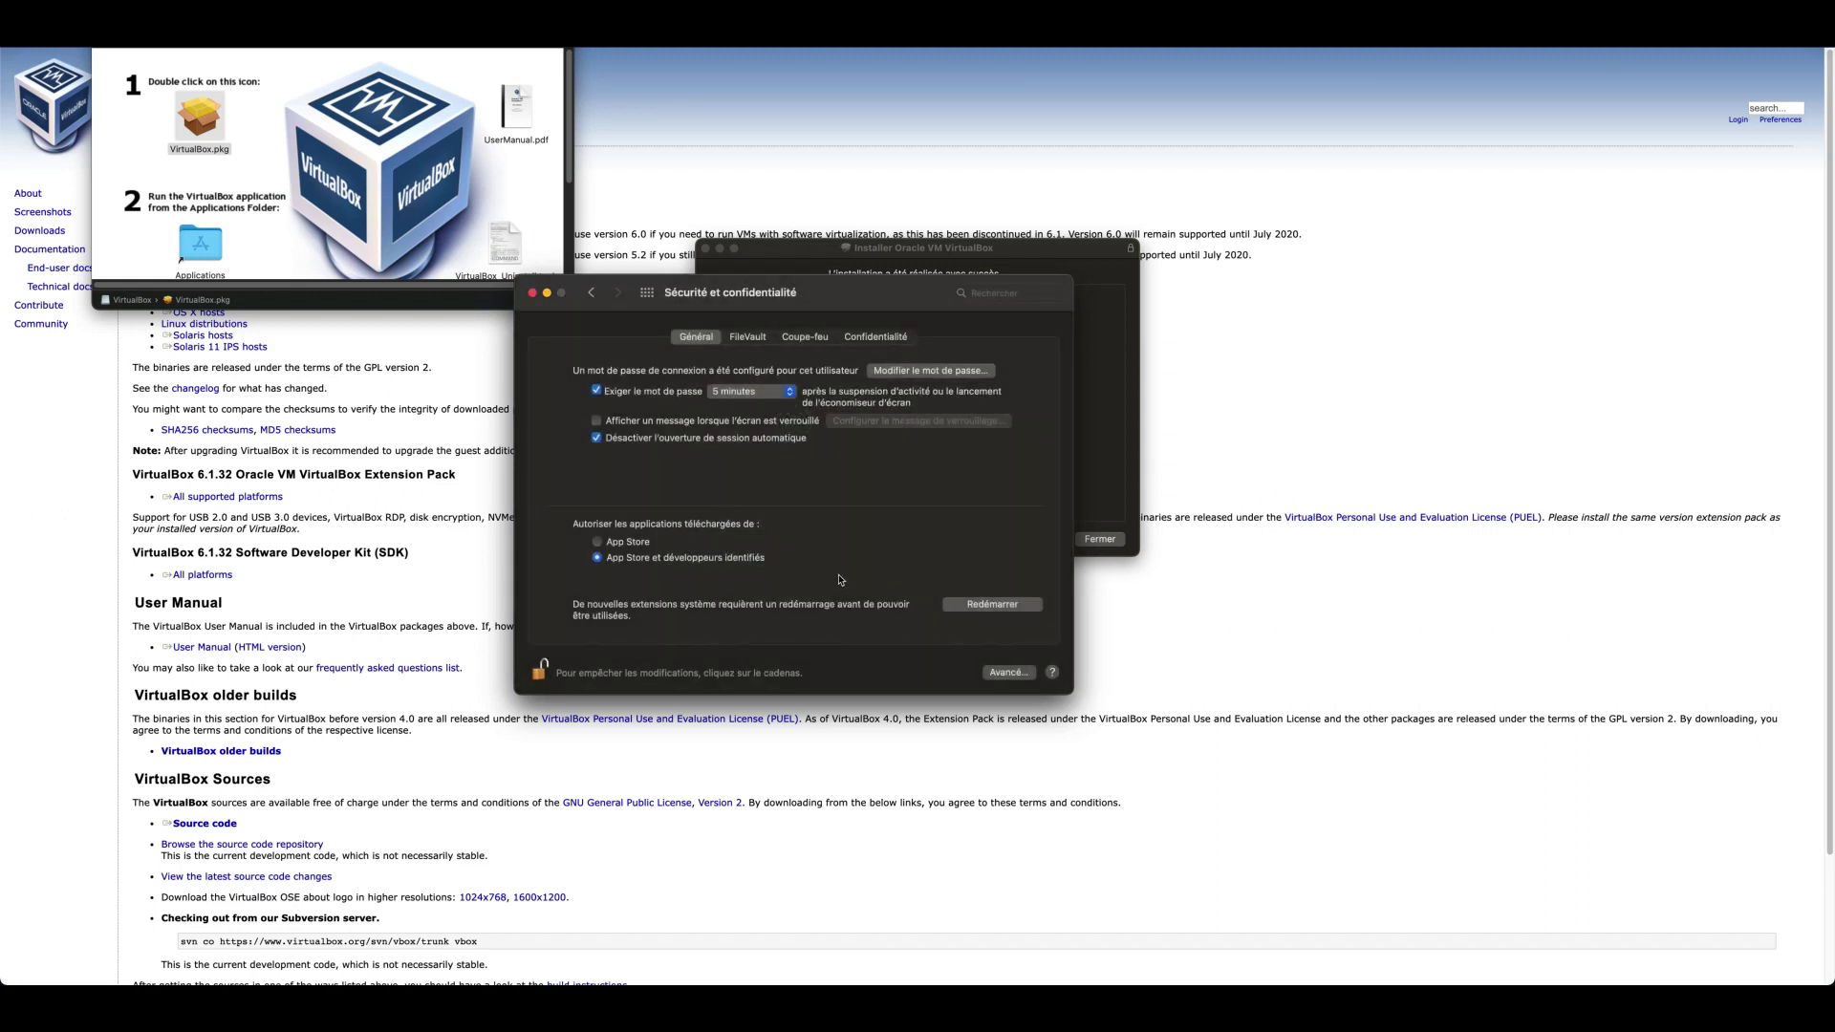
click(533, 292)
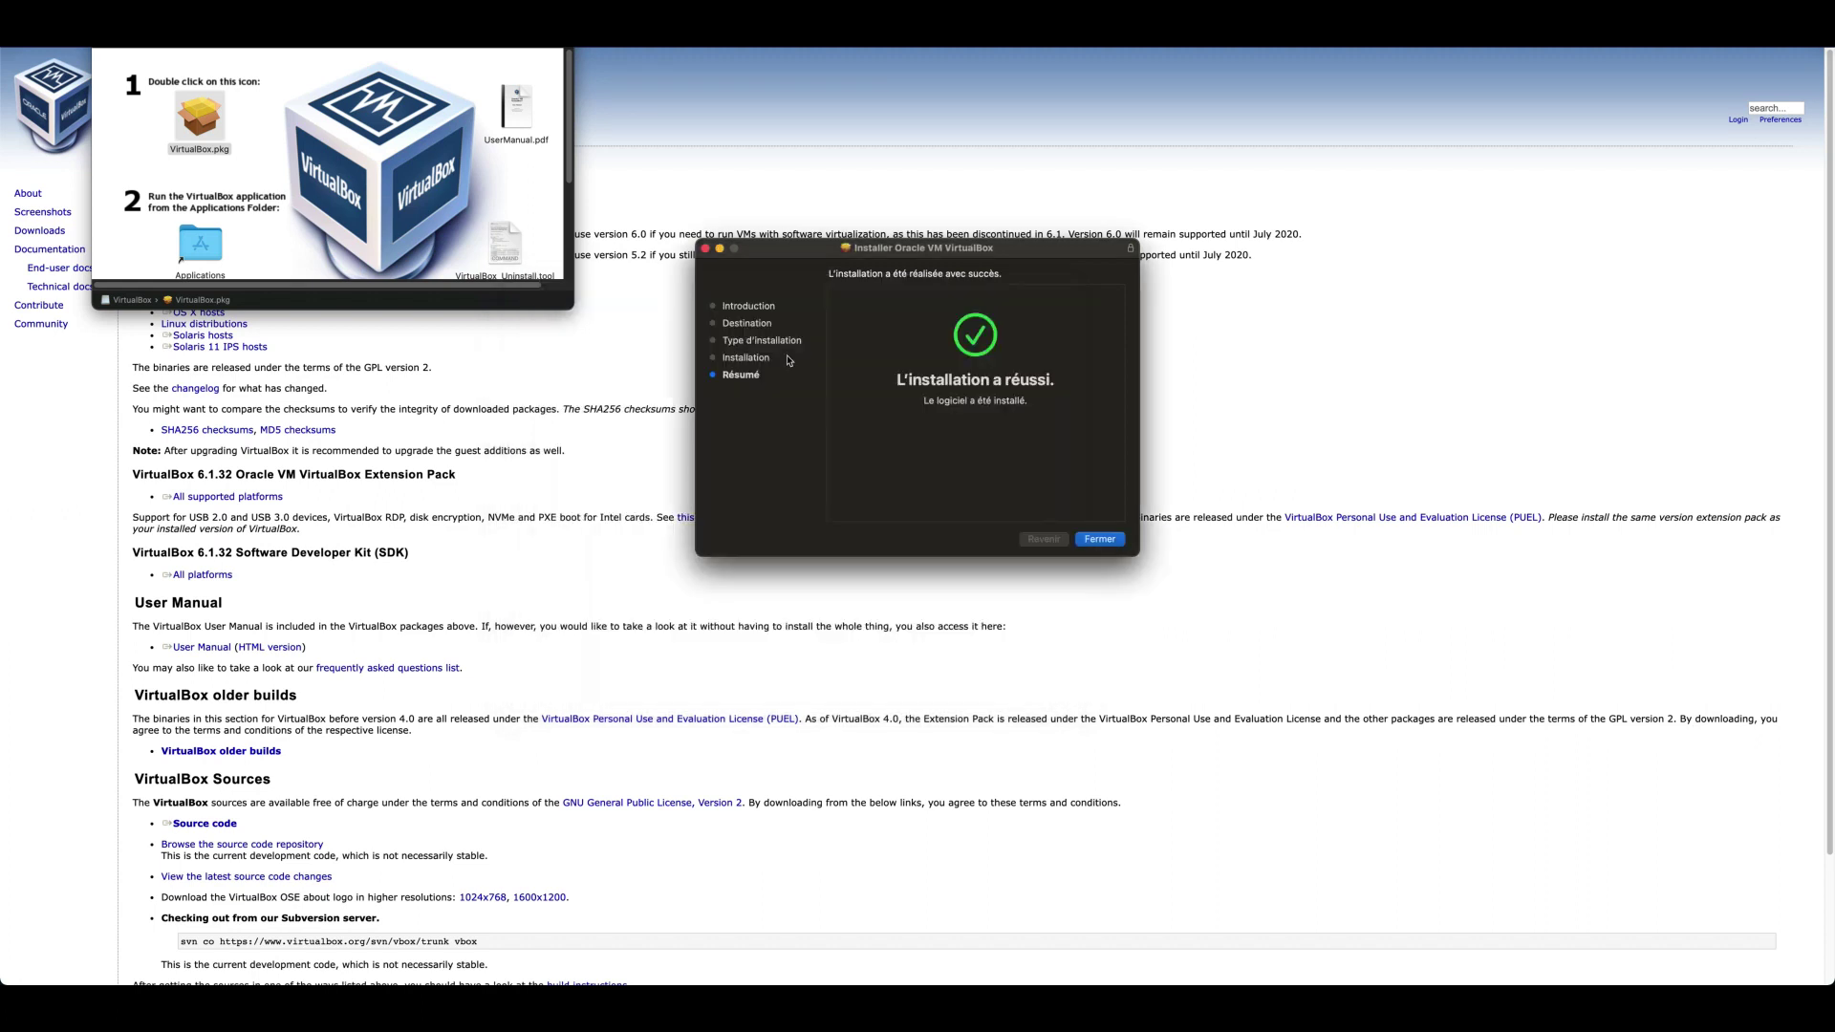
Close the VirtualBox installer, moving the installation package to the trash, and close the disk image window.
click(1100, 539)
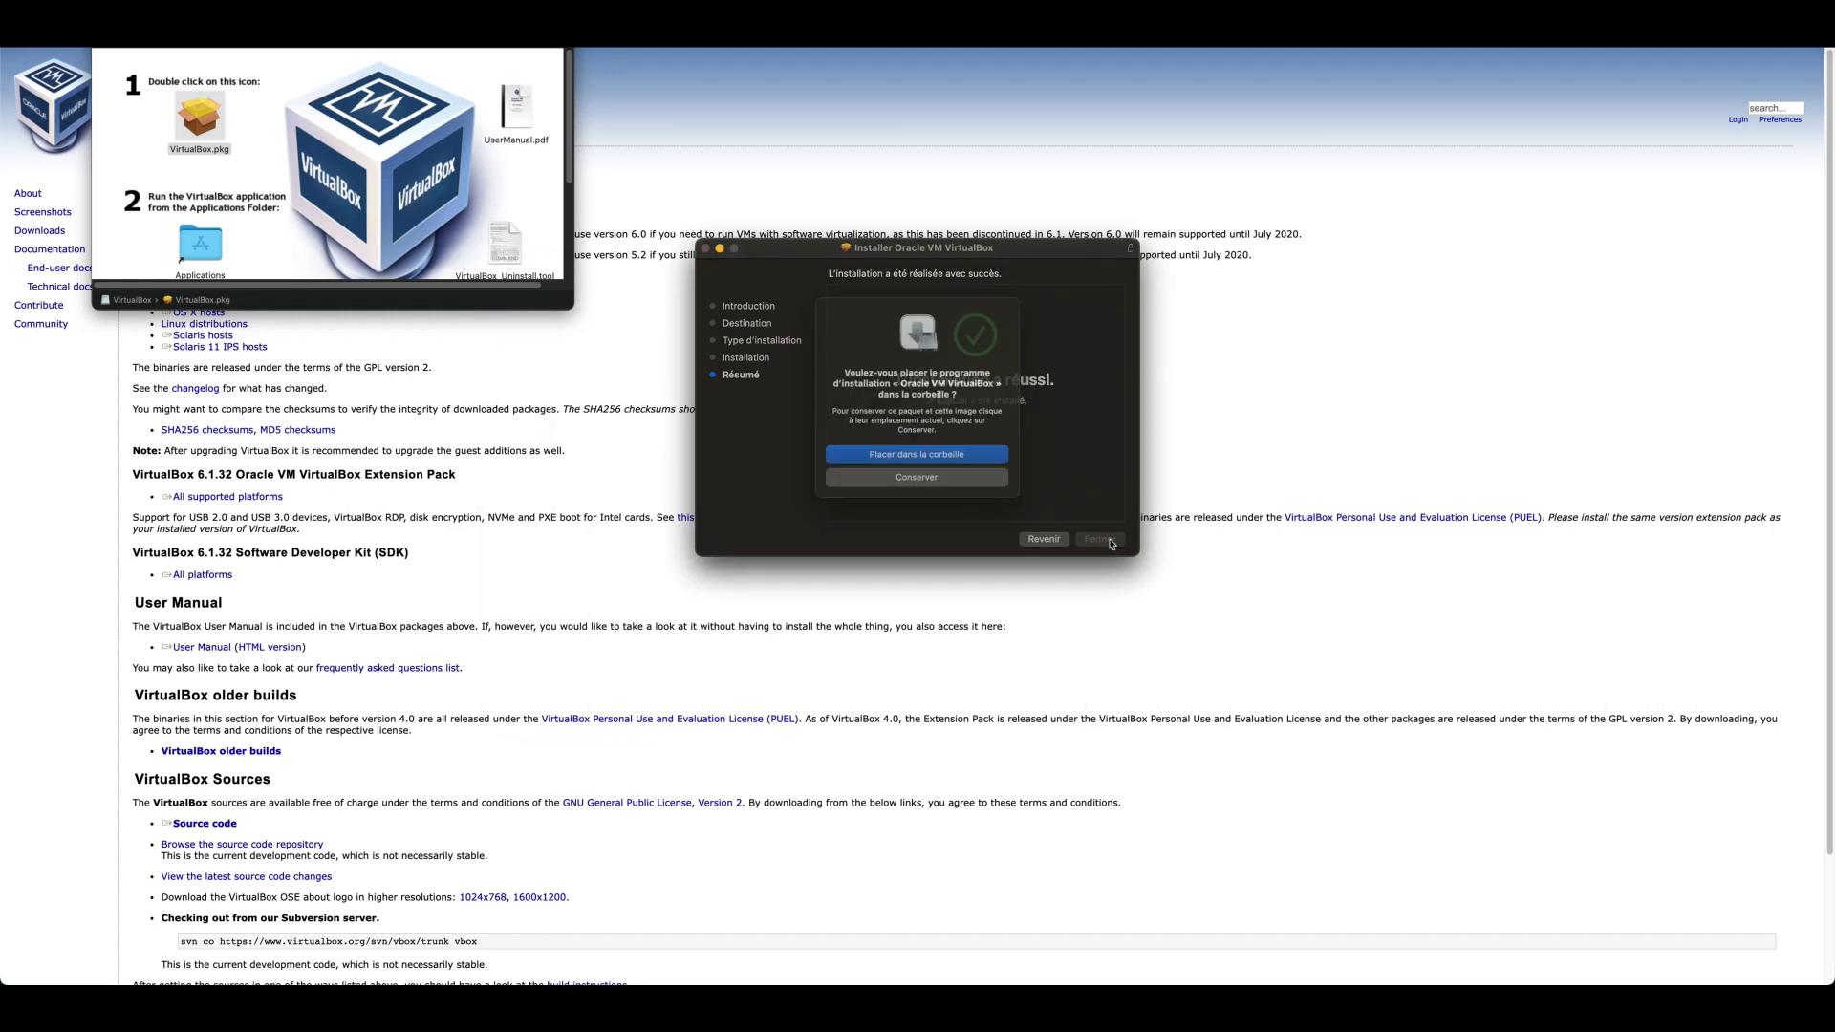
click(963, 459)
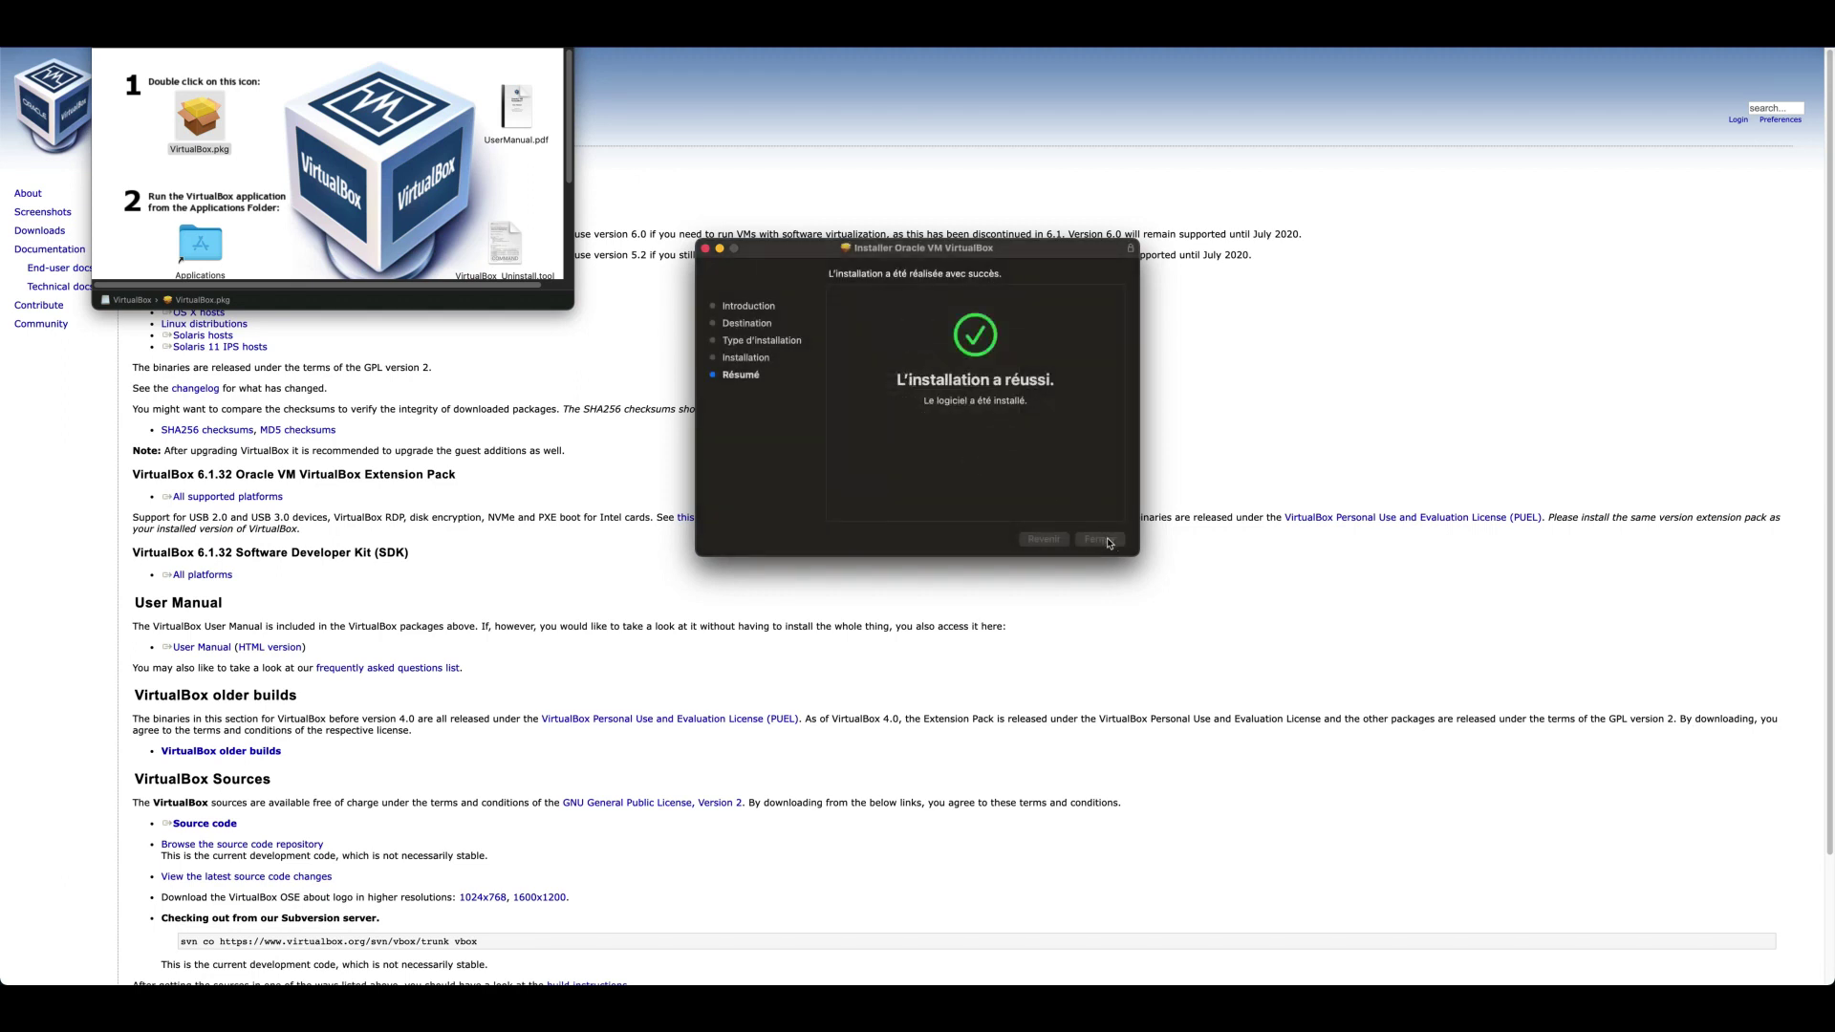
click(1113, 546)
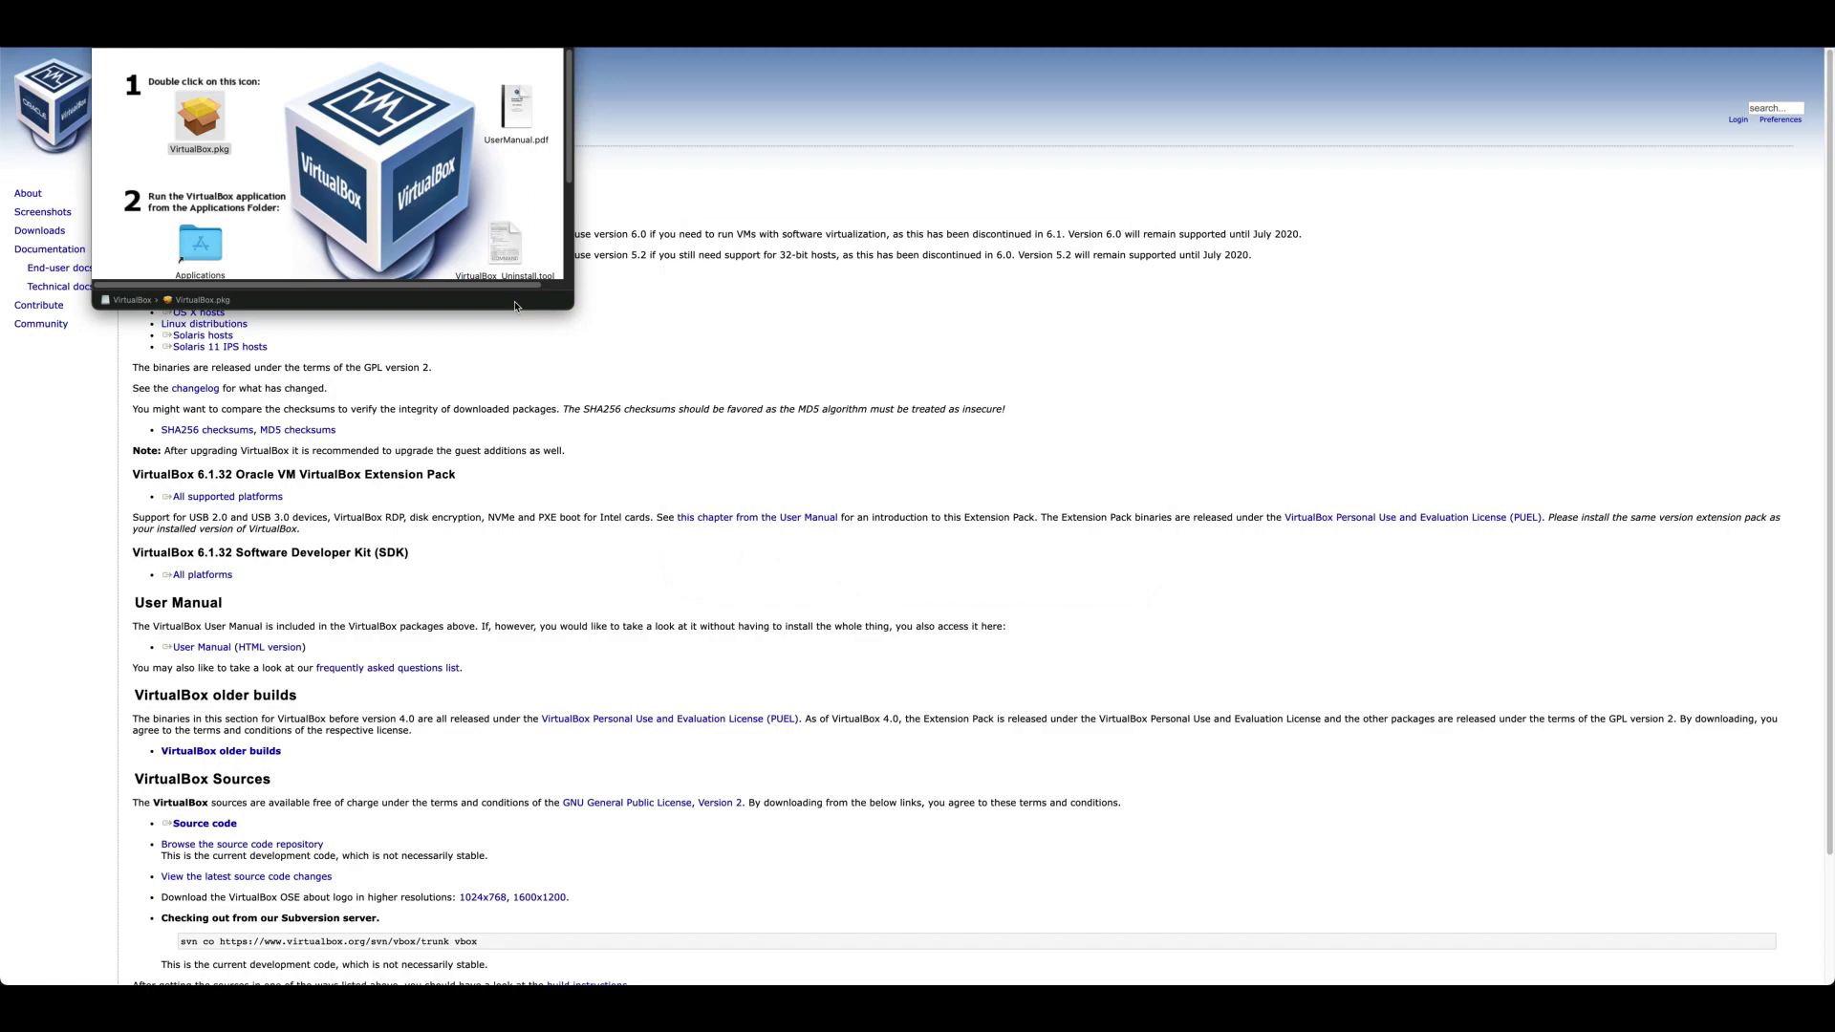
click(103, 37)
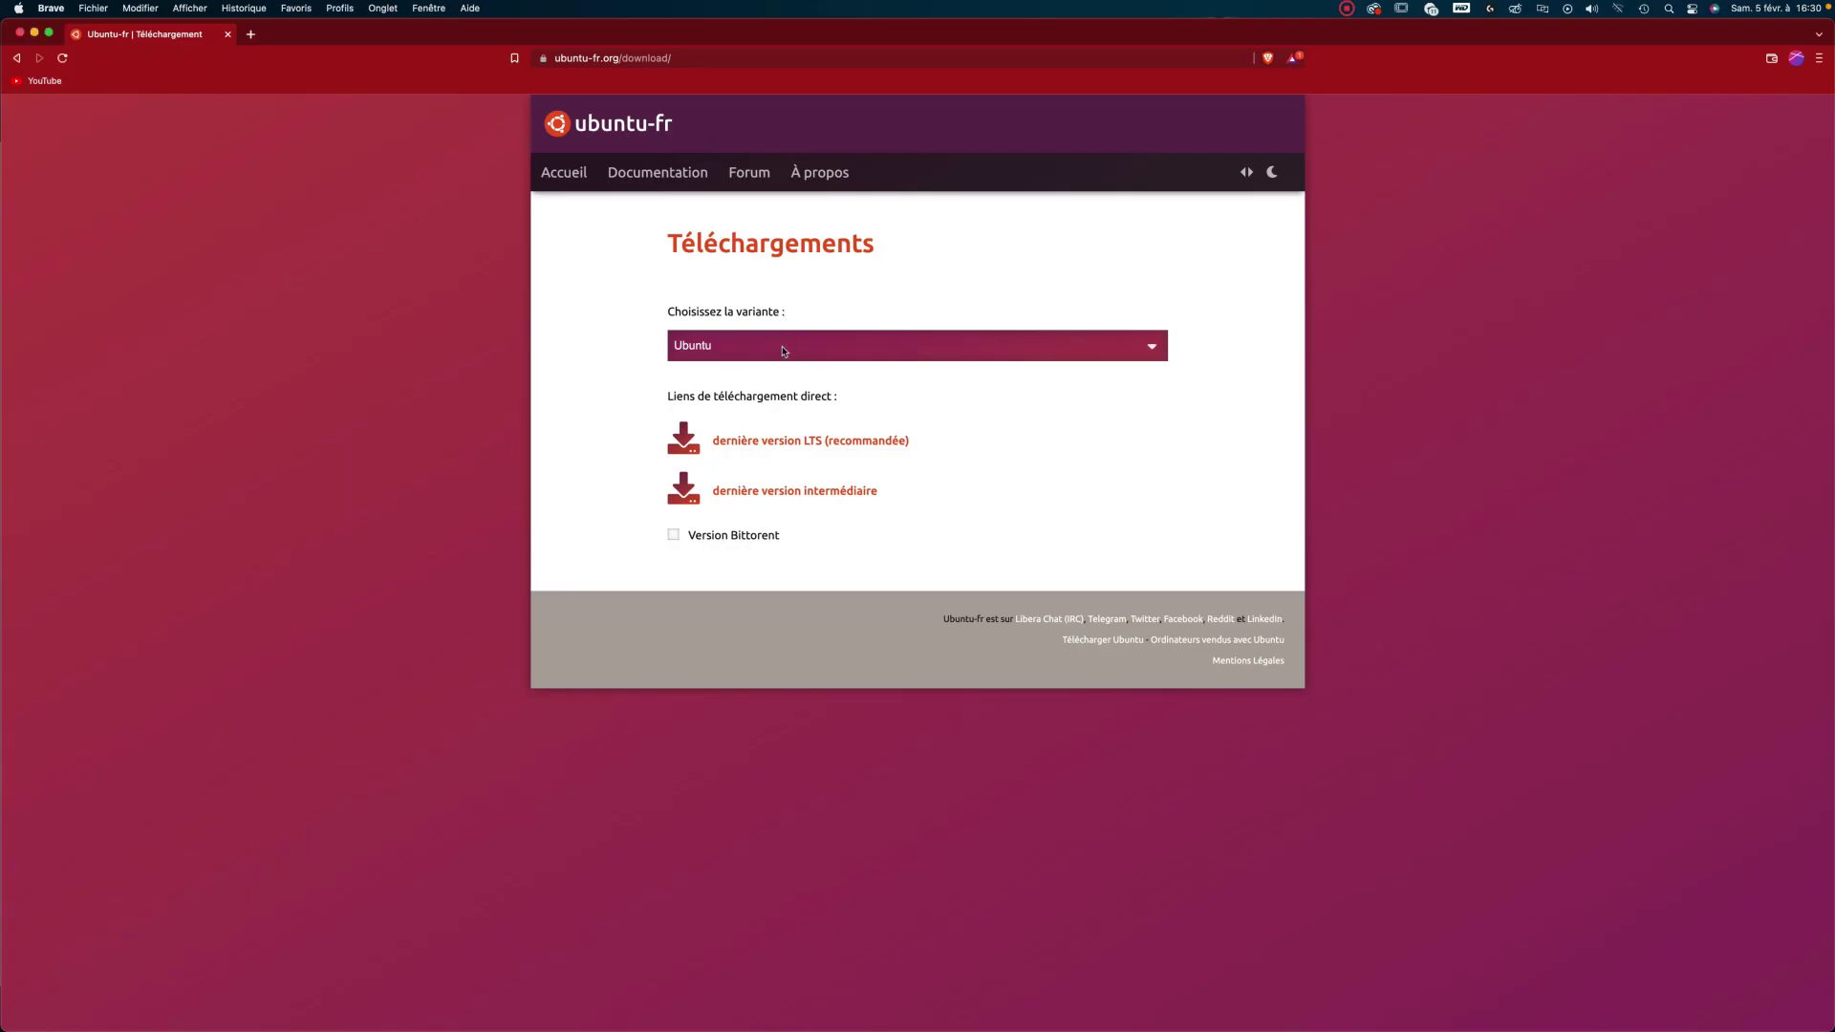
Download the latest recommended LTS version of the Ubuntu variant, saving ubuntu-20.04.3-desktop-amd64 in the Téléchargements folder.
click(782, 350)
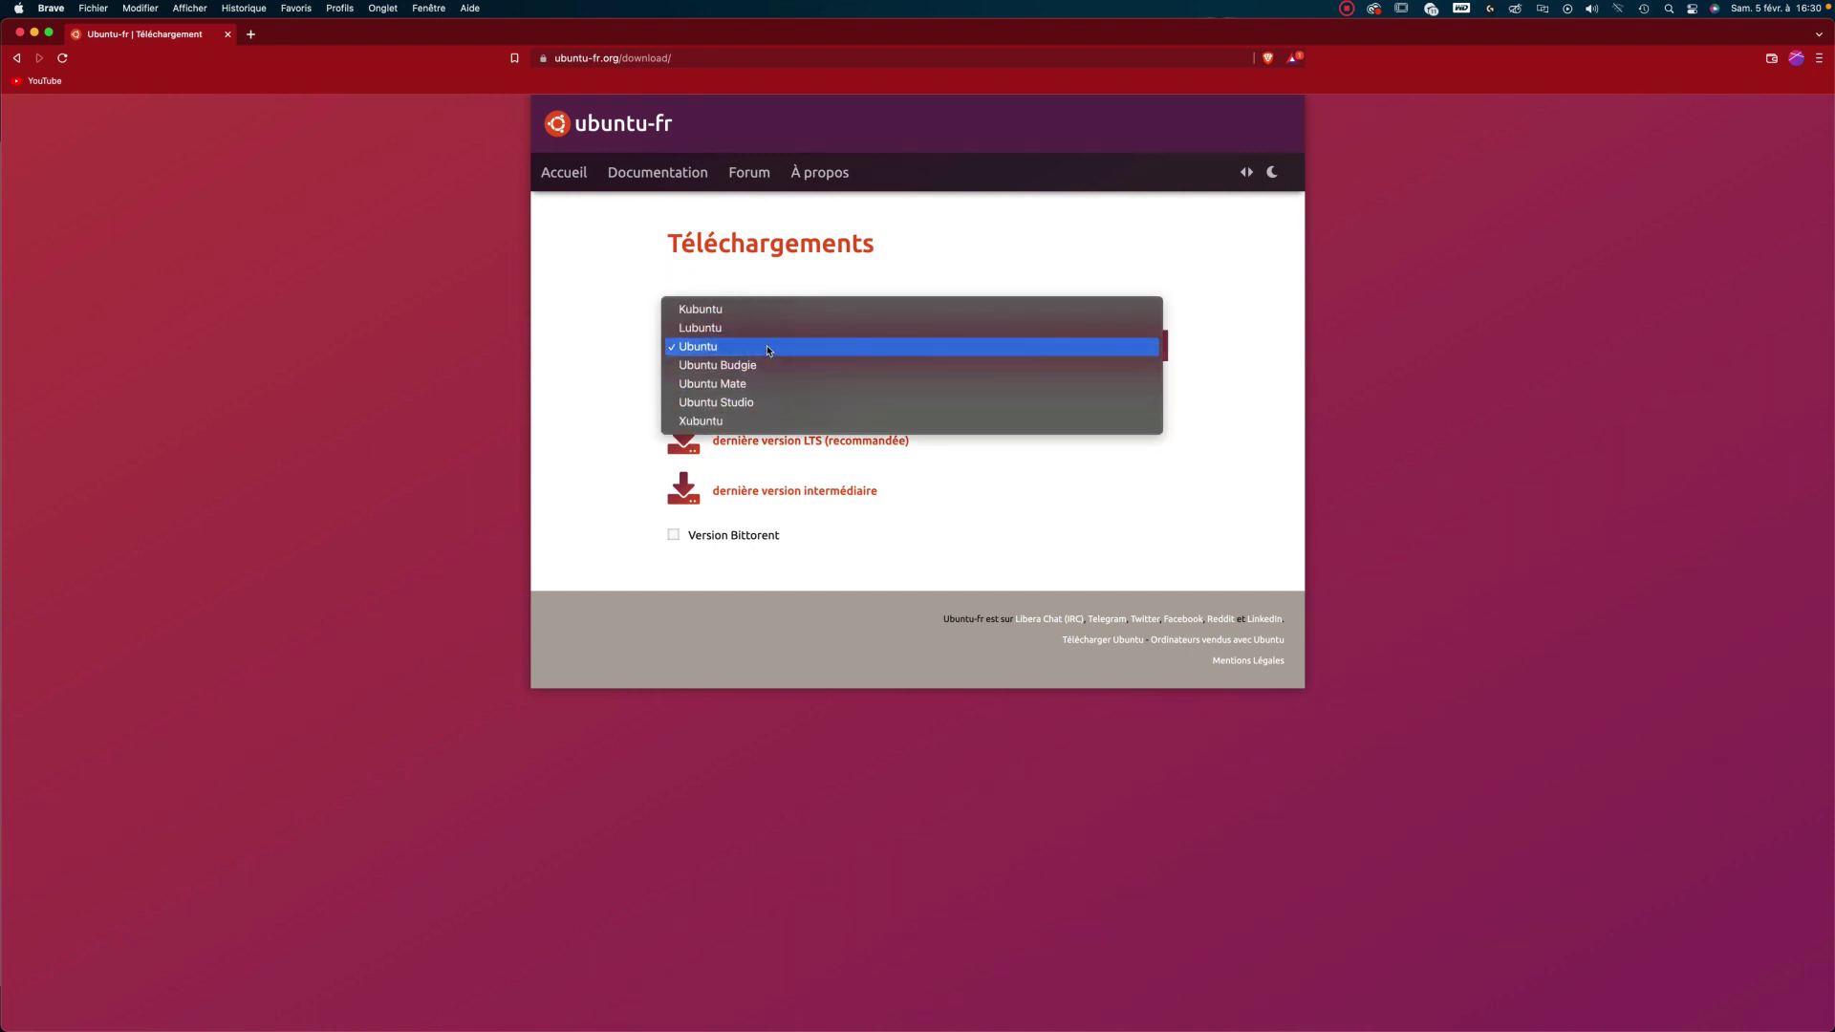
click(770, 349)
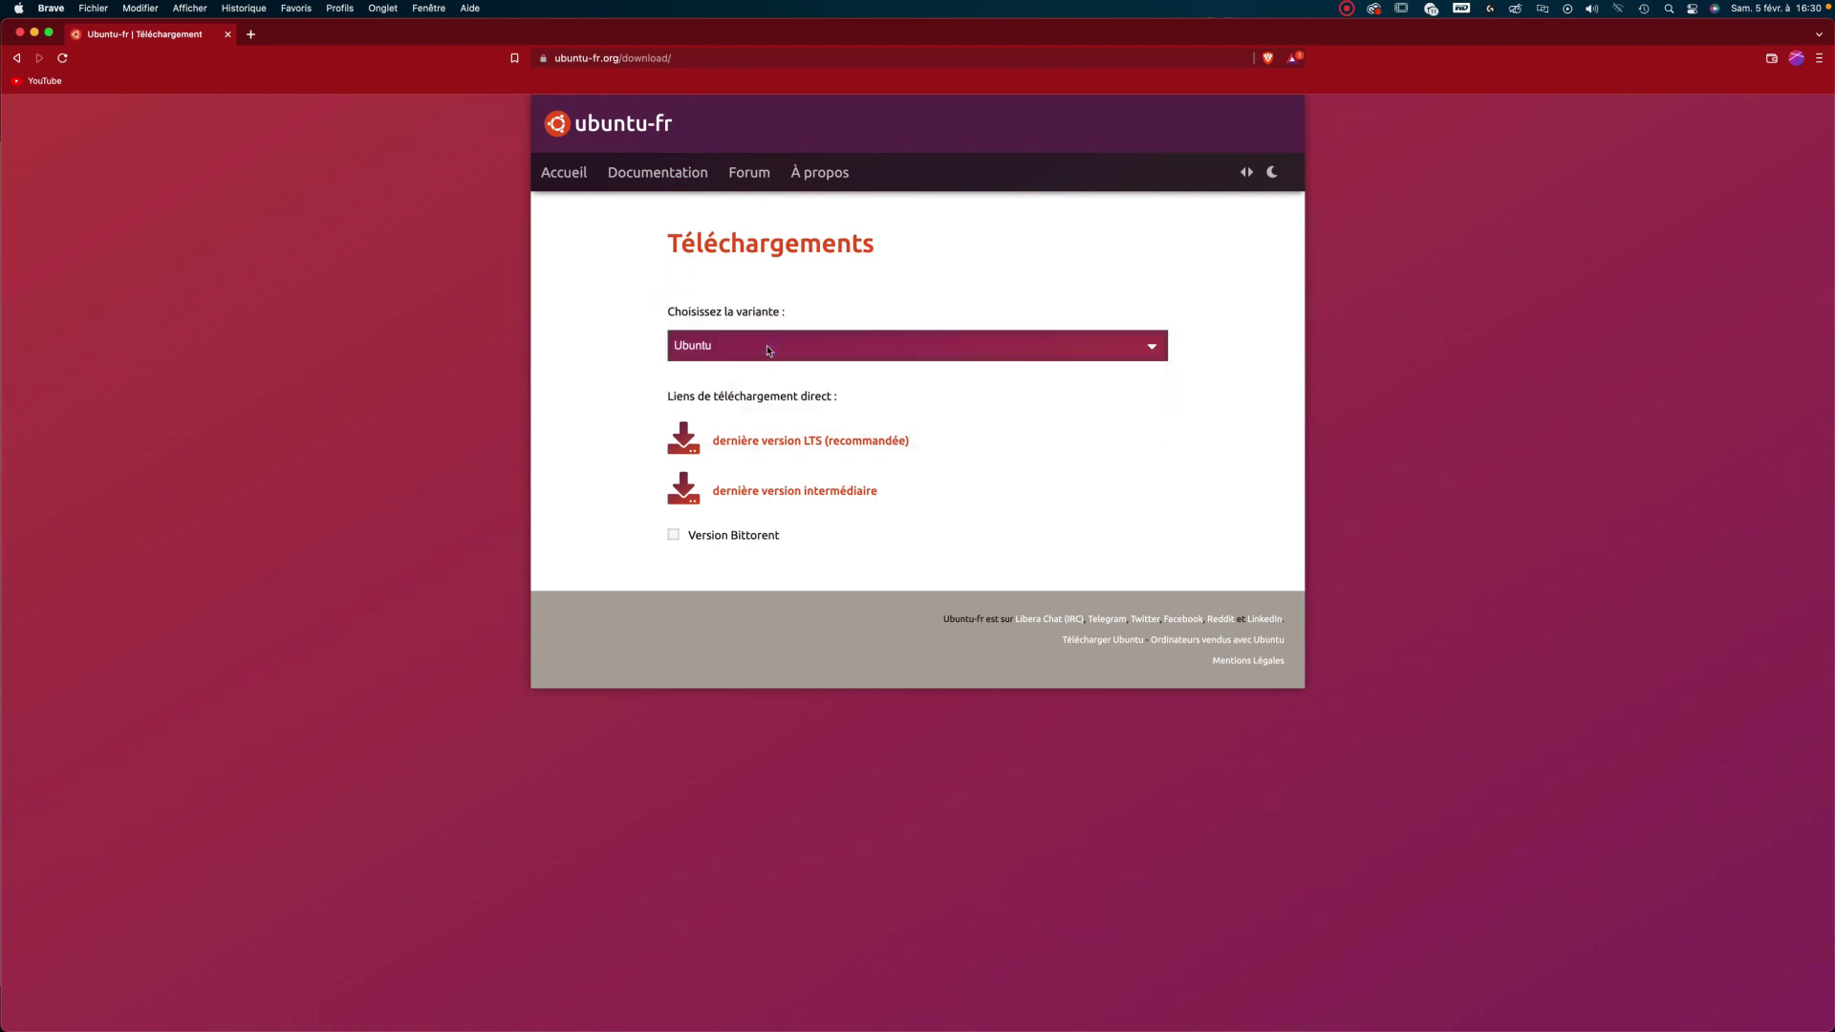
click(779, 441)
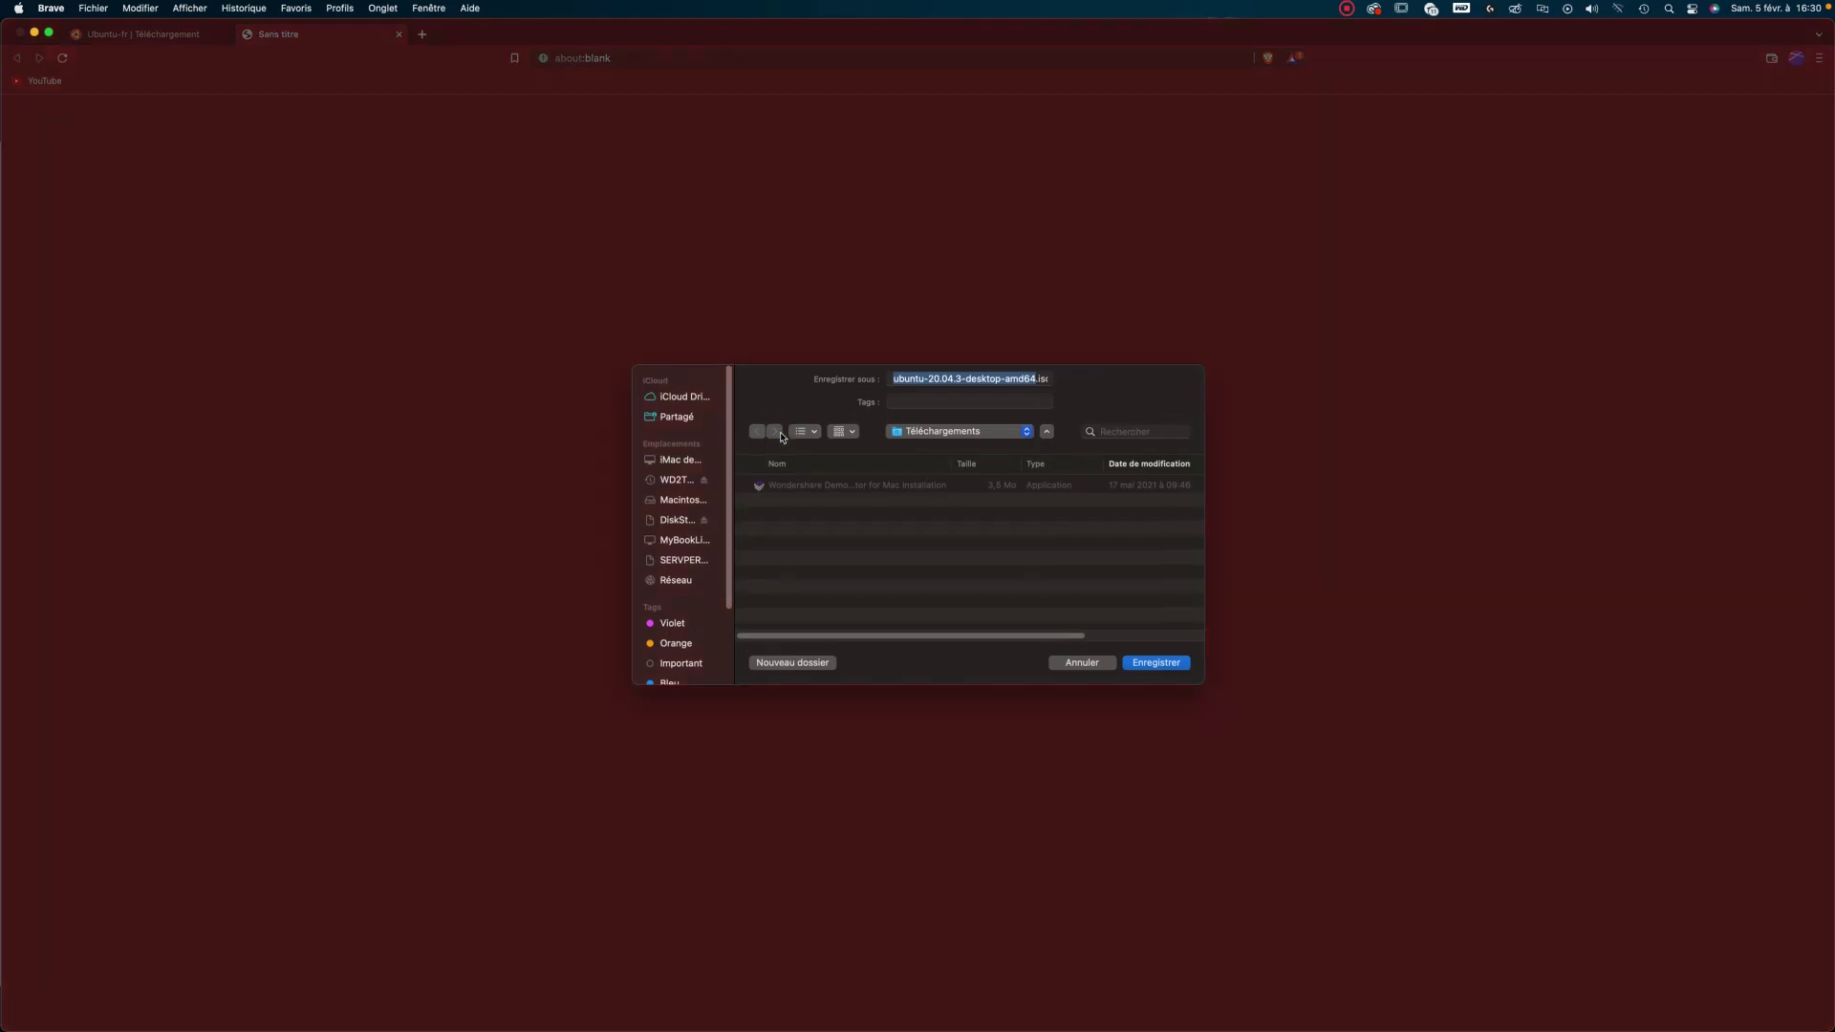
click(1185, 669)
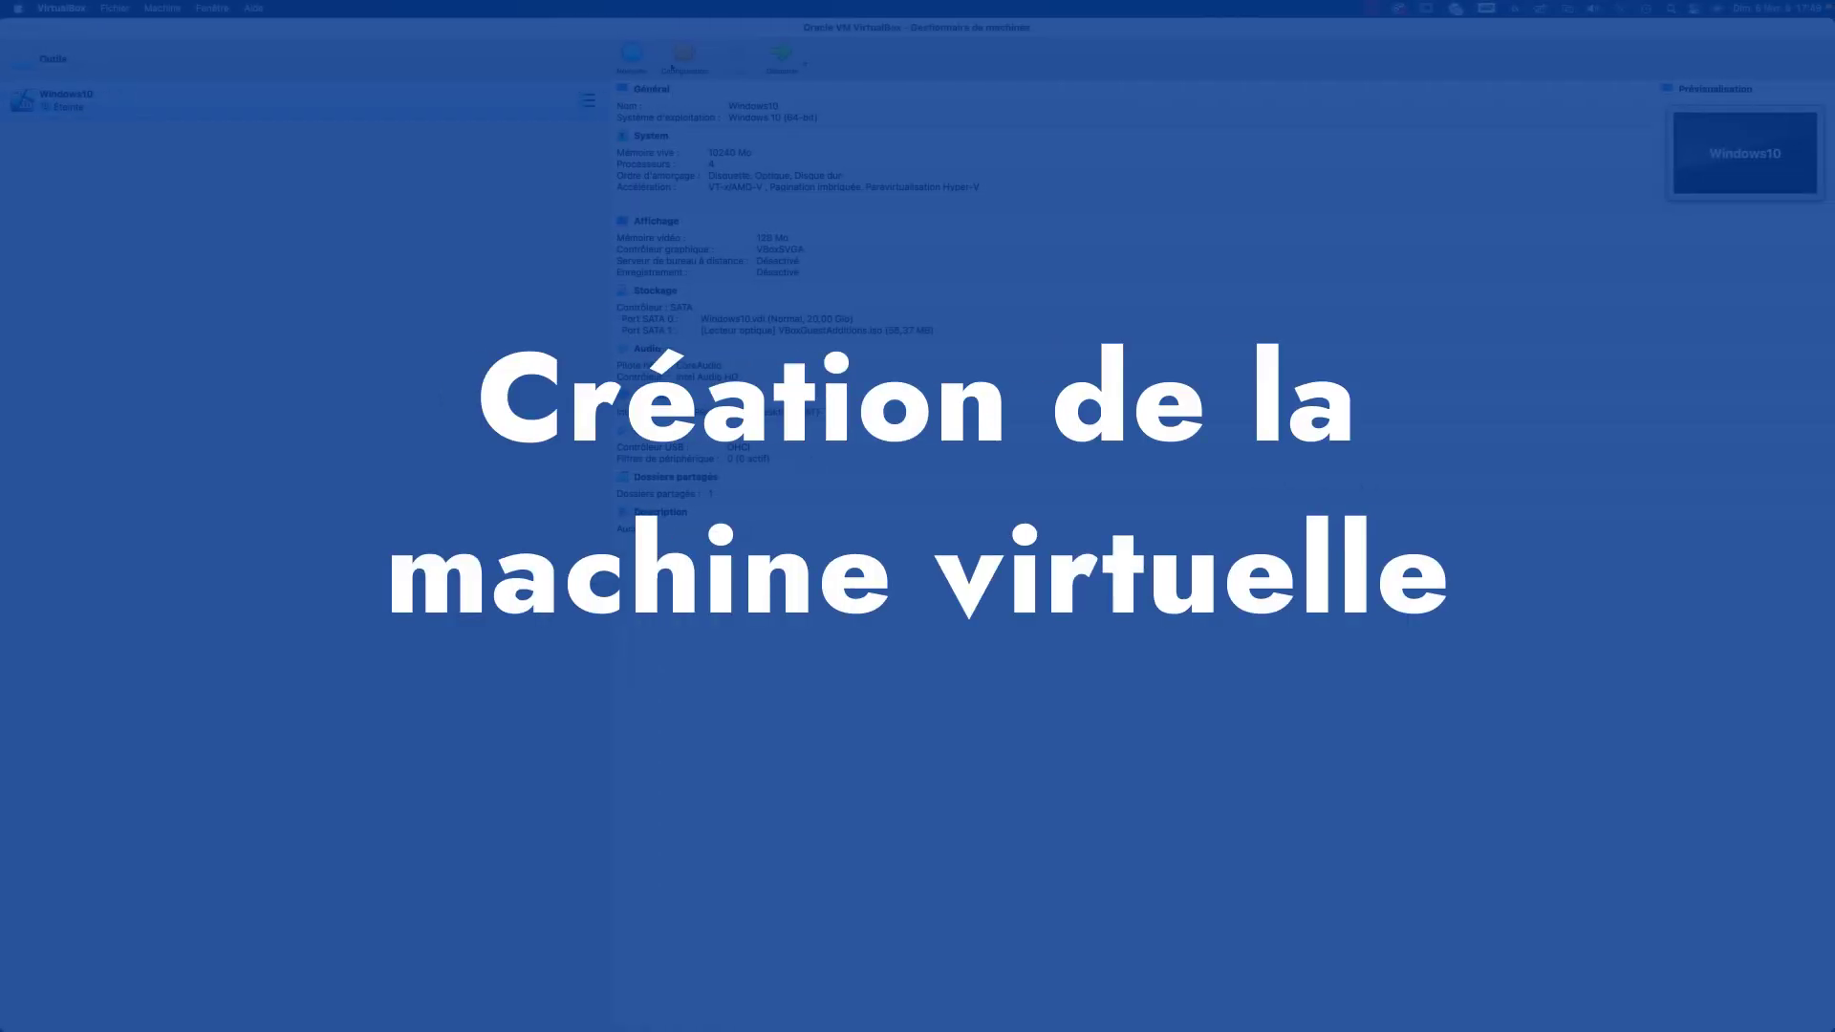
Start a new virtual machine in VirtualBox named Ubuntu, with type Linux and version Ubuntu (64-bit).
click(630, 55)
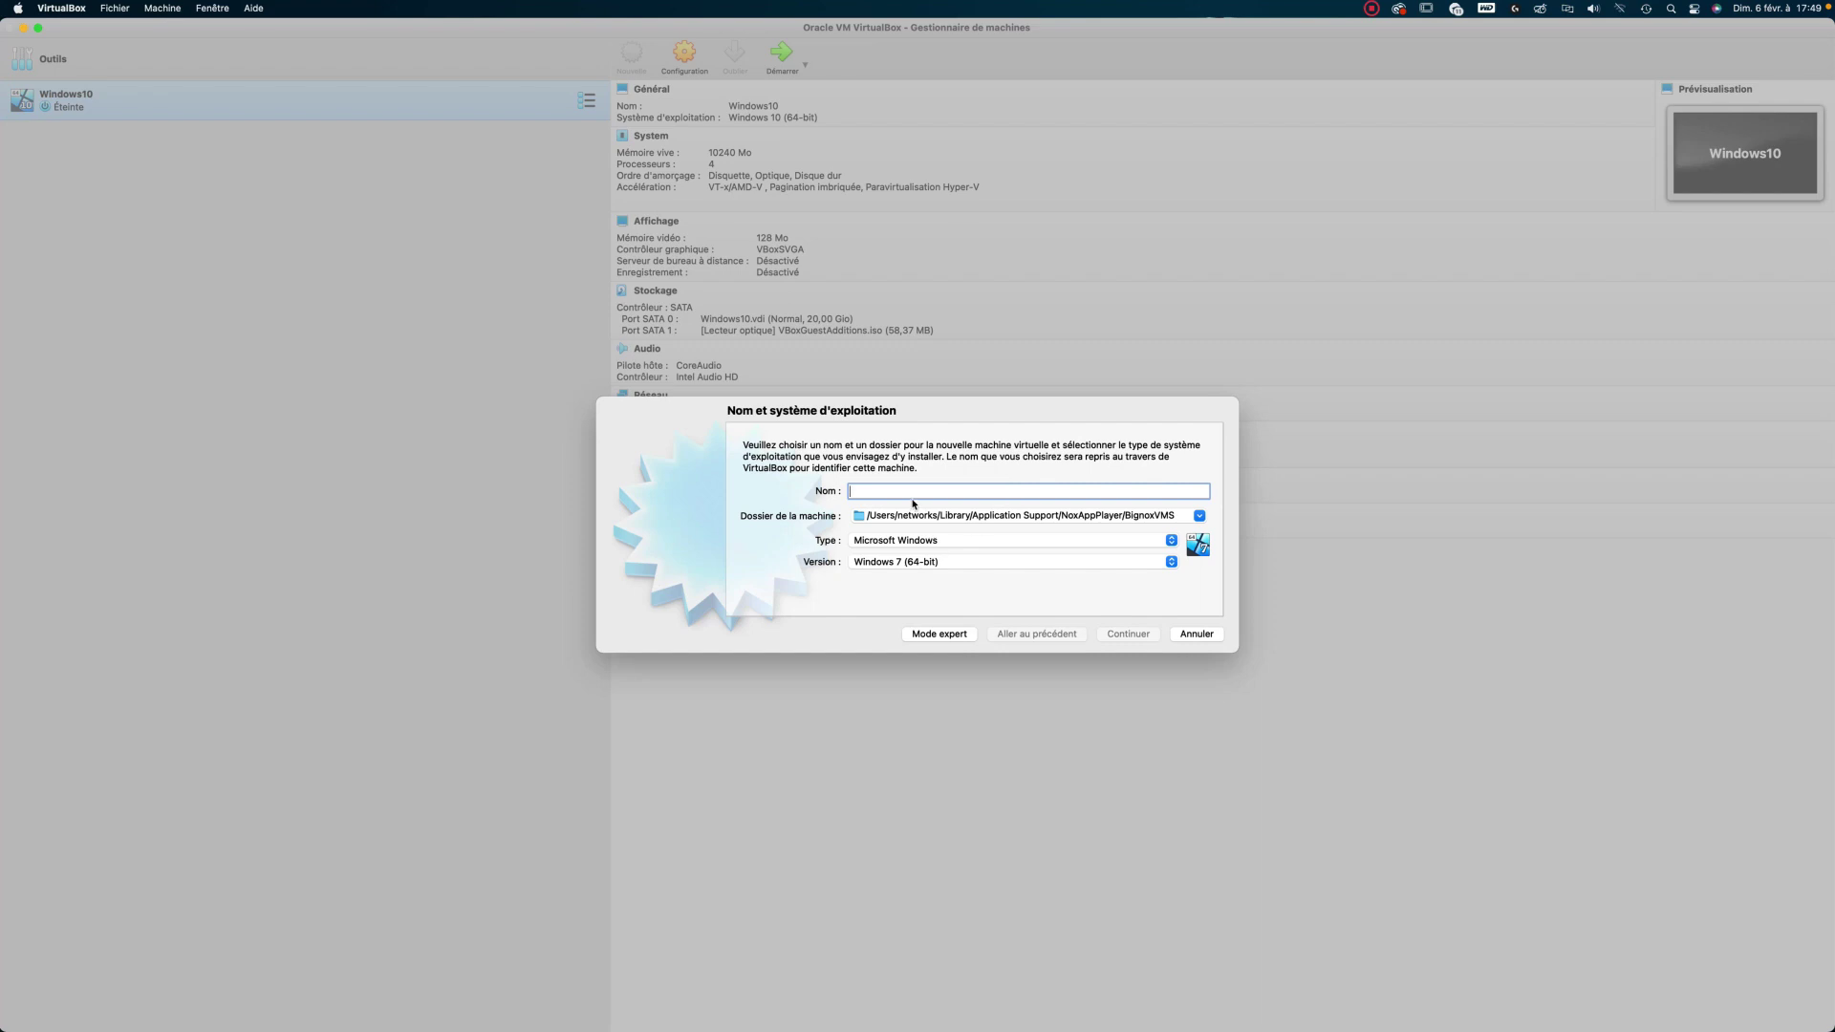
text(Ubuntu)
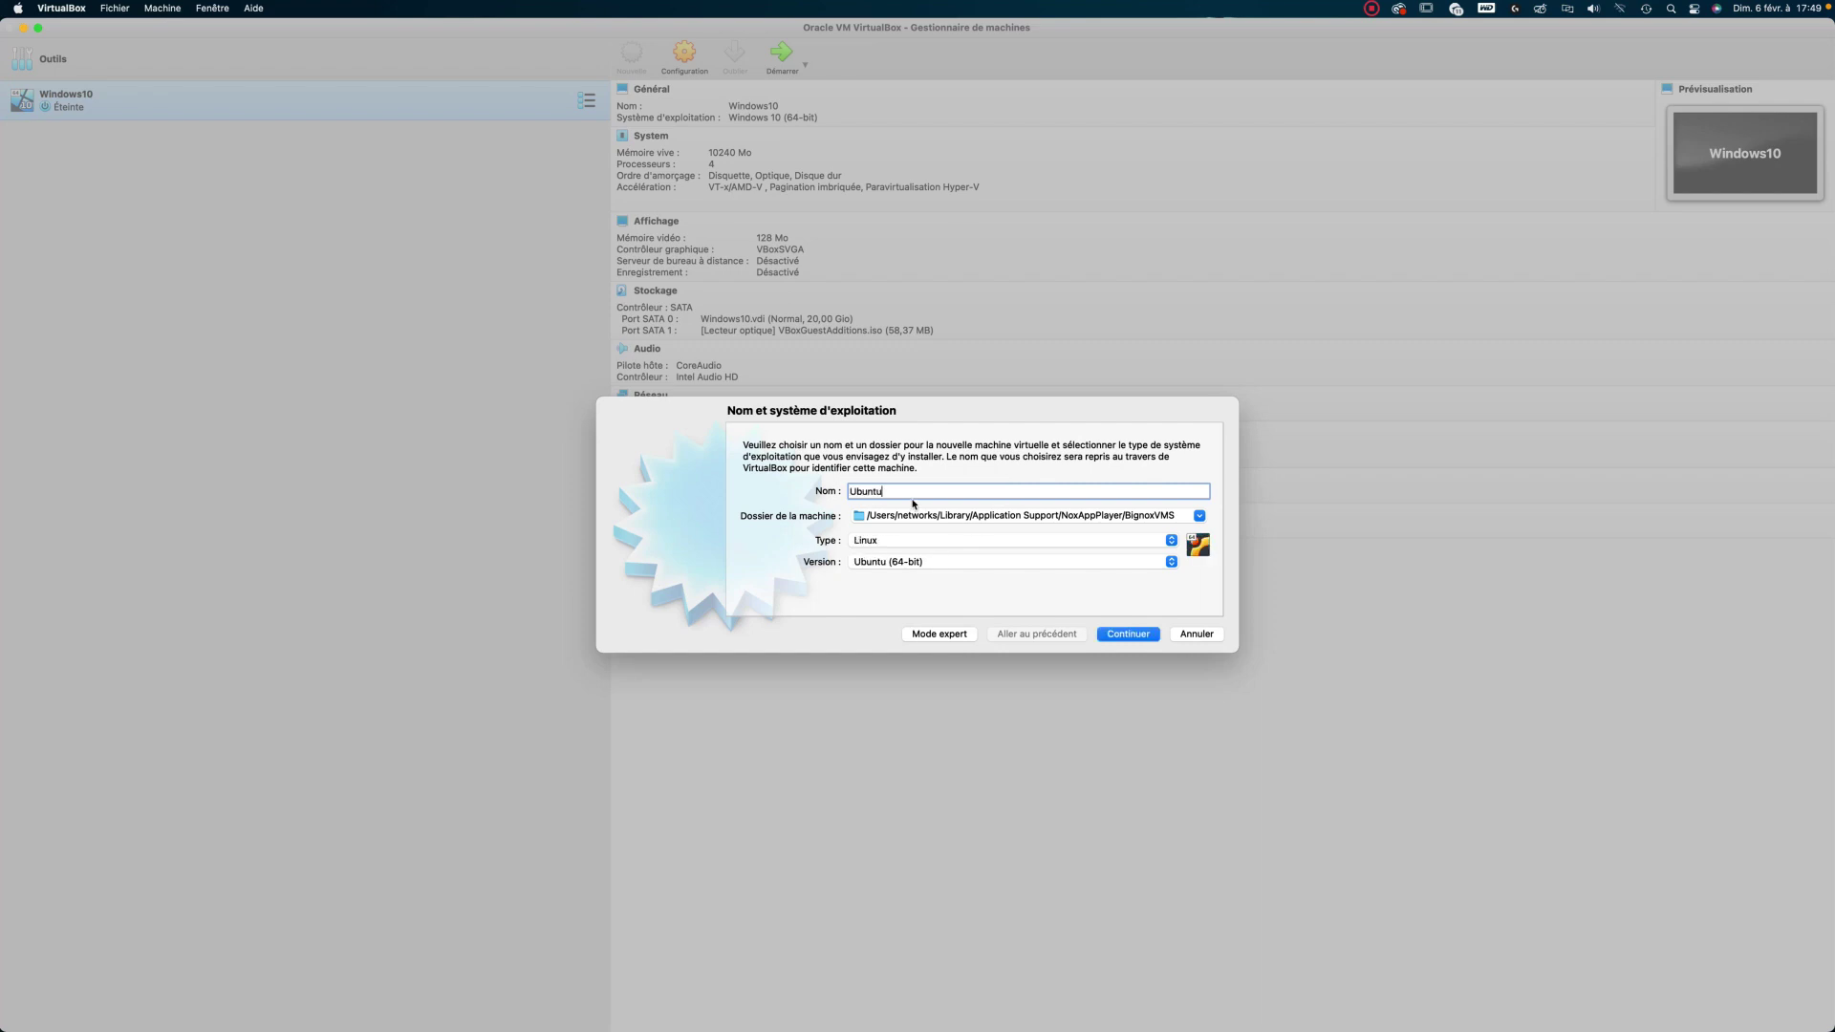
click(906, 540)
click(902, 539)
click(902, 532)
click(906, 563)
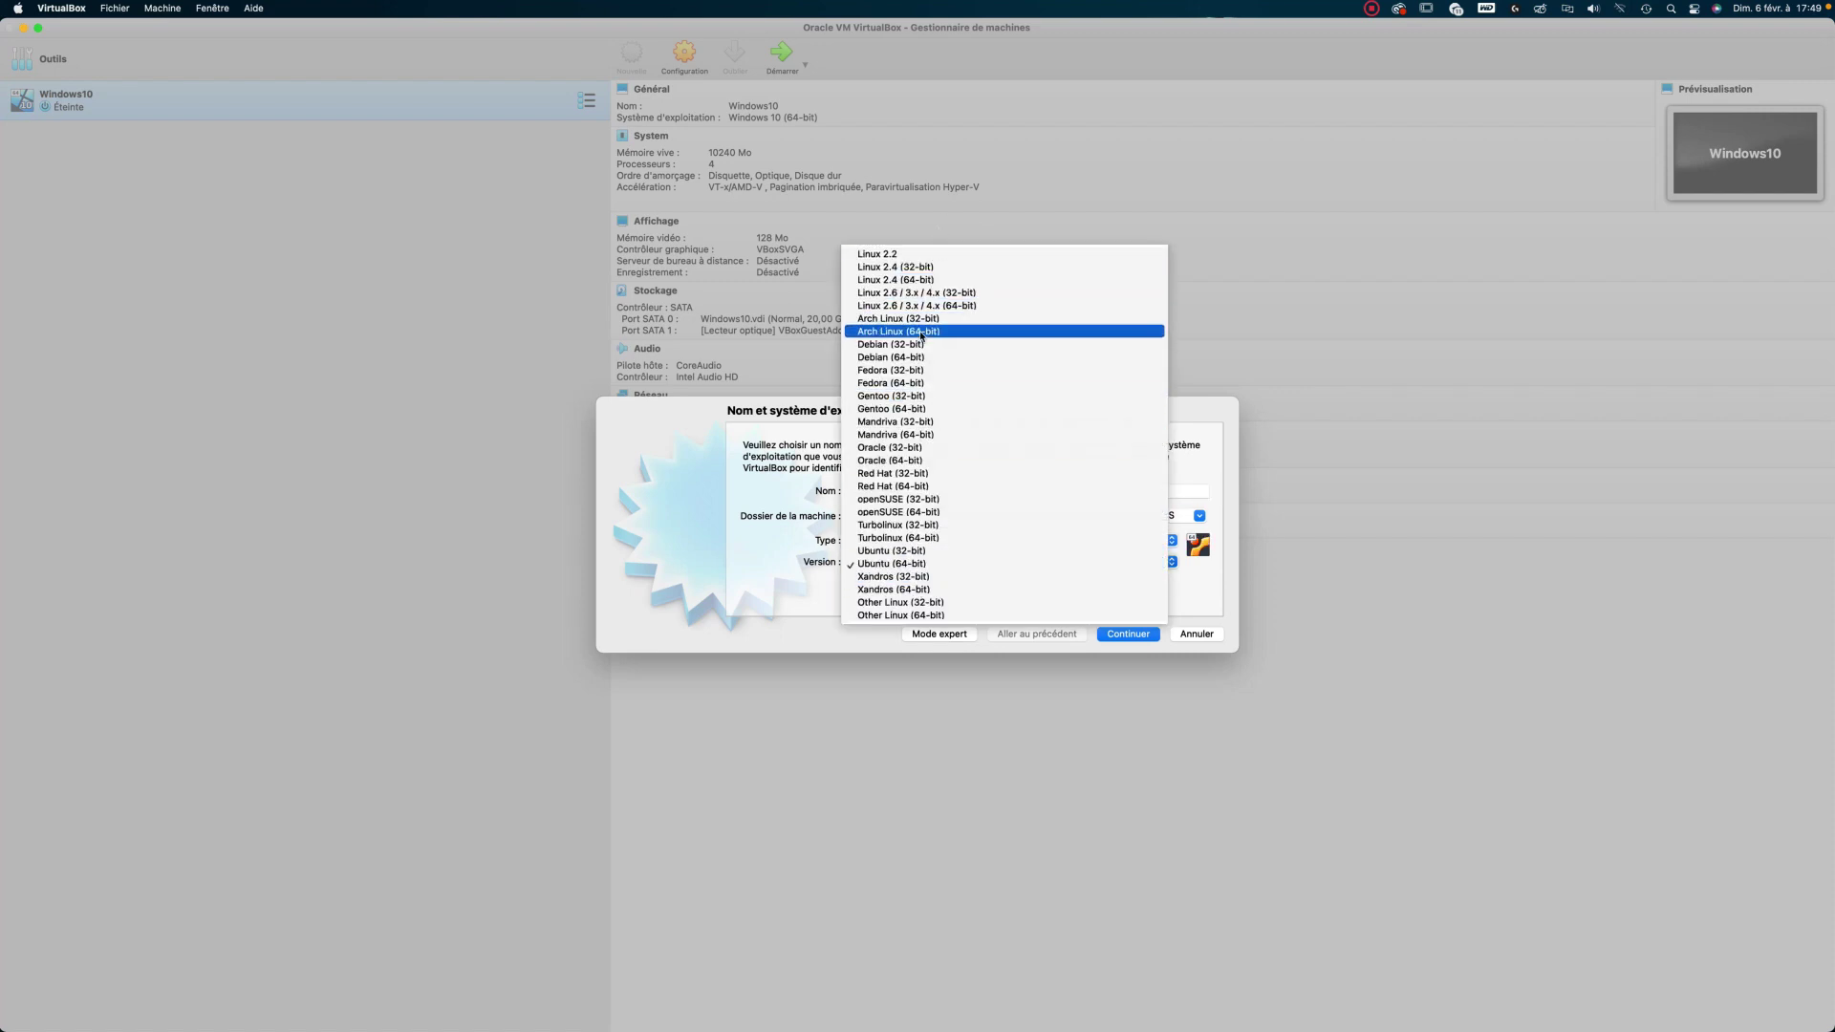
click(998, 563)
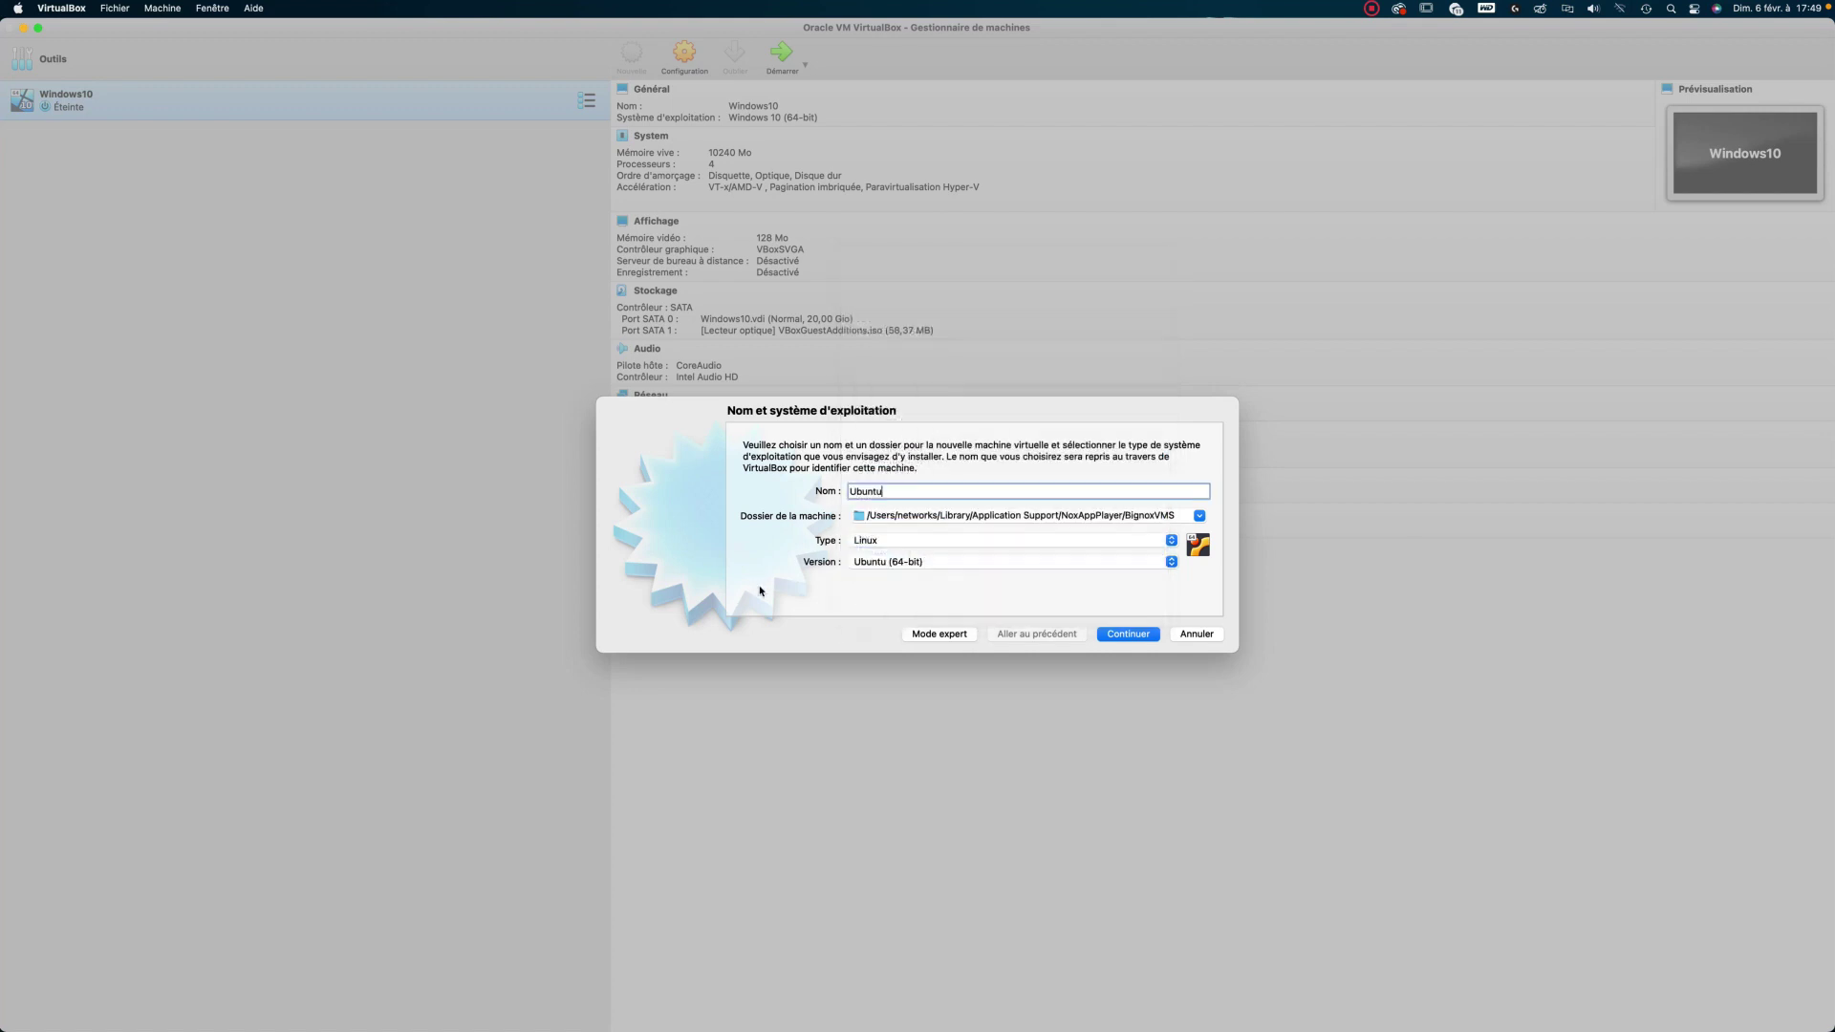
Allocate 10240 MB of memory to the new Ubuntu virtual machine.
click(1136, 634)
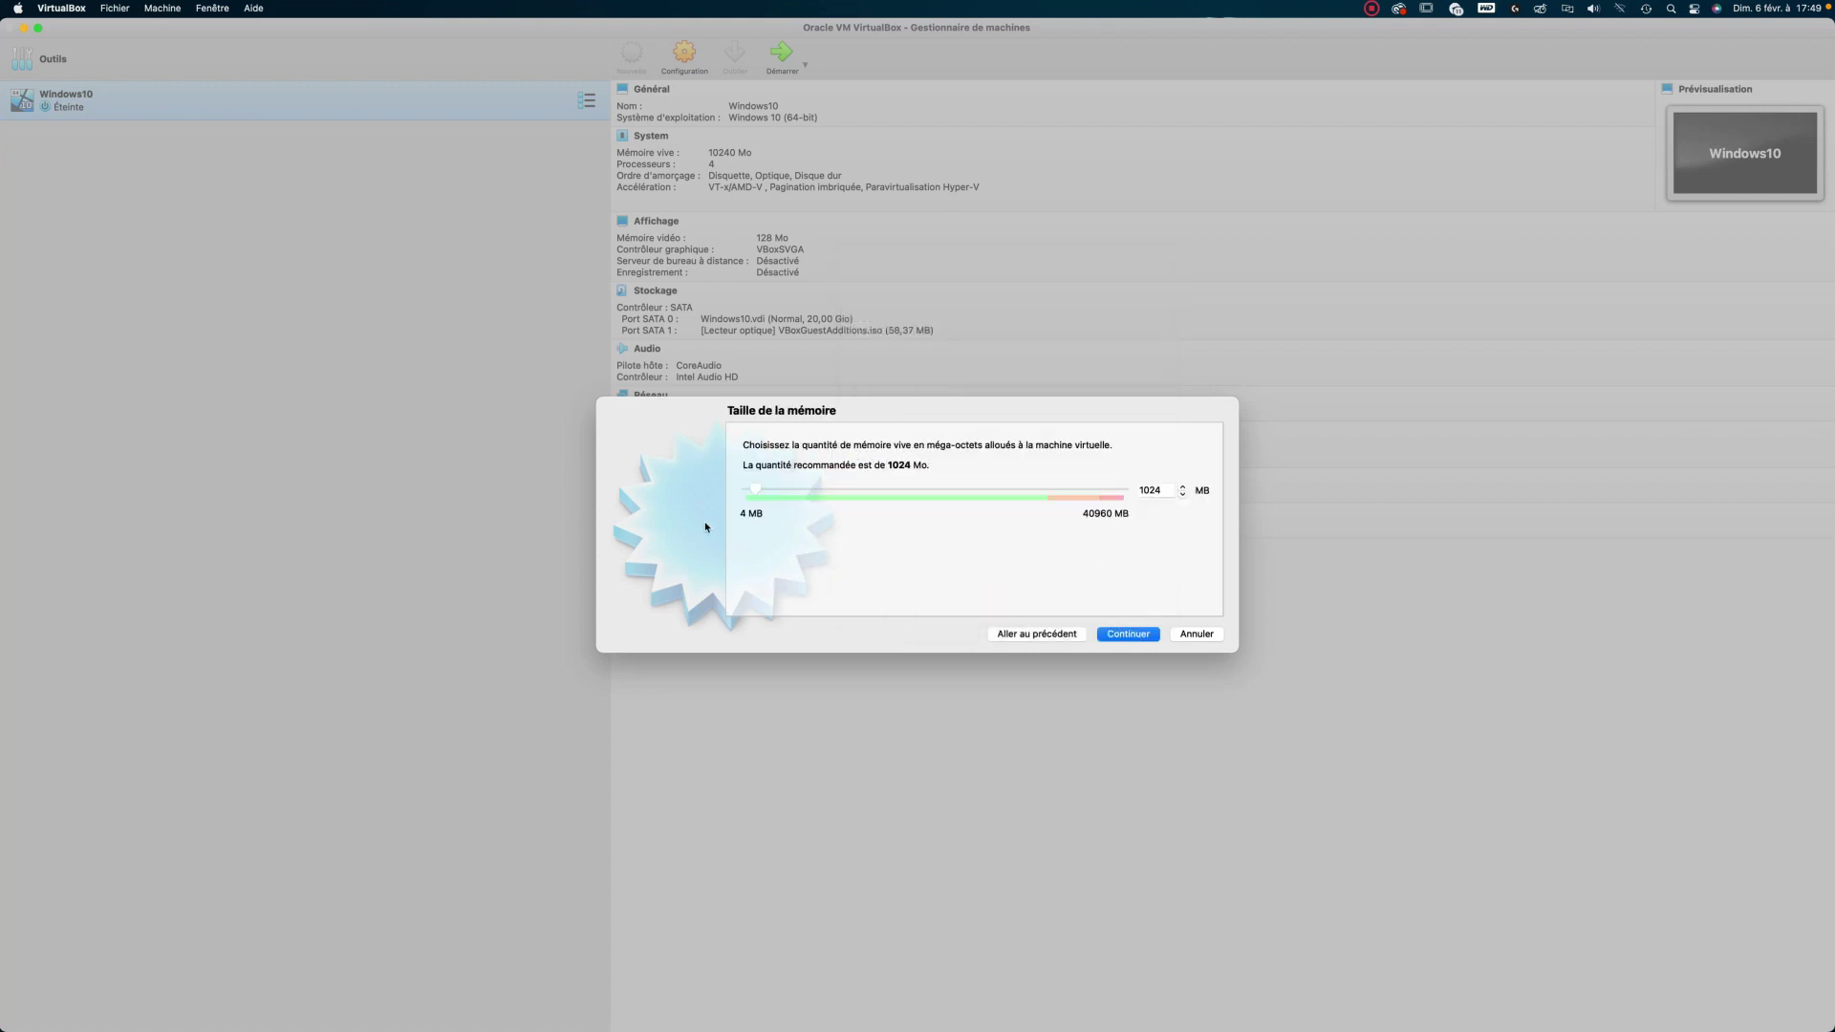
click(1164, 491)
click(1136, 630)
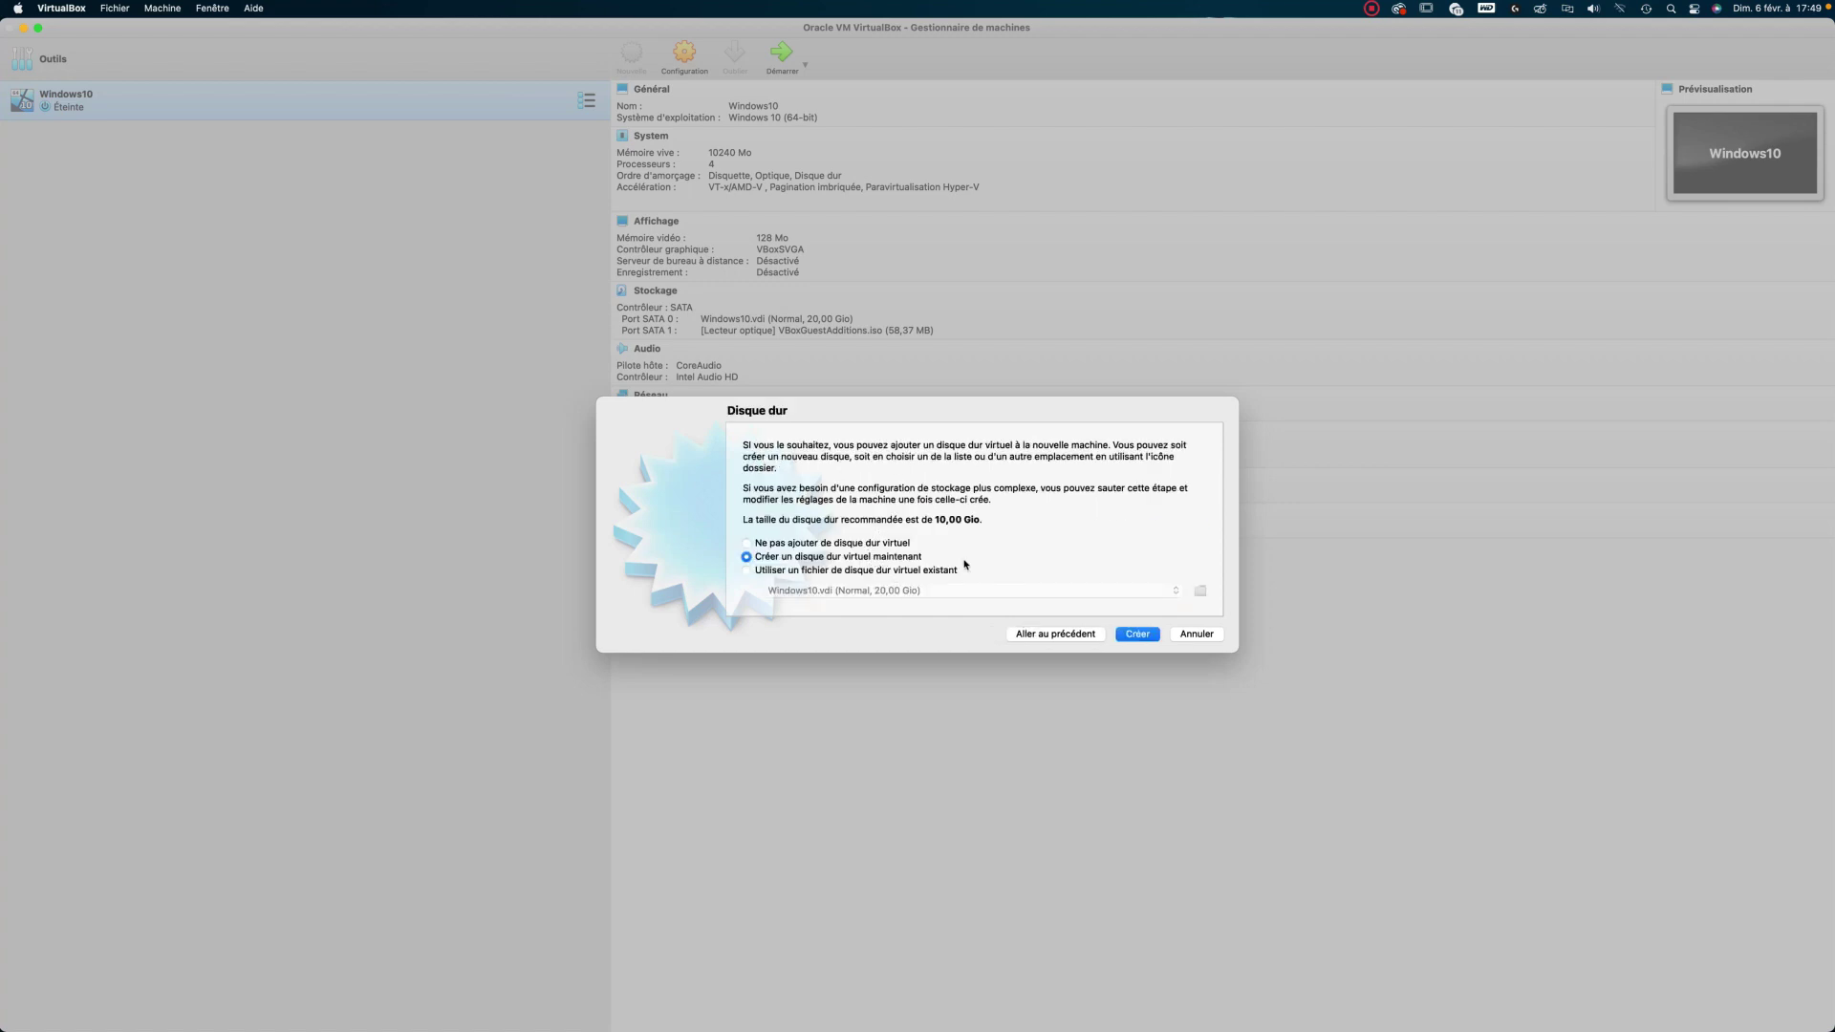
Create a new dynamically allocated VDI virtual hard disk named Ubuntu.vdi with a size of 15 GiB.
click(1142, 637)
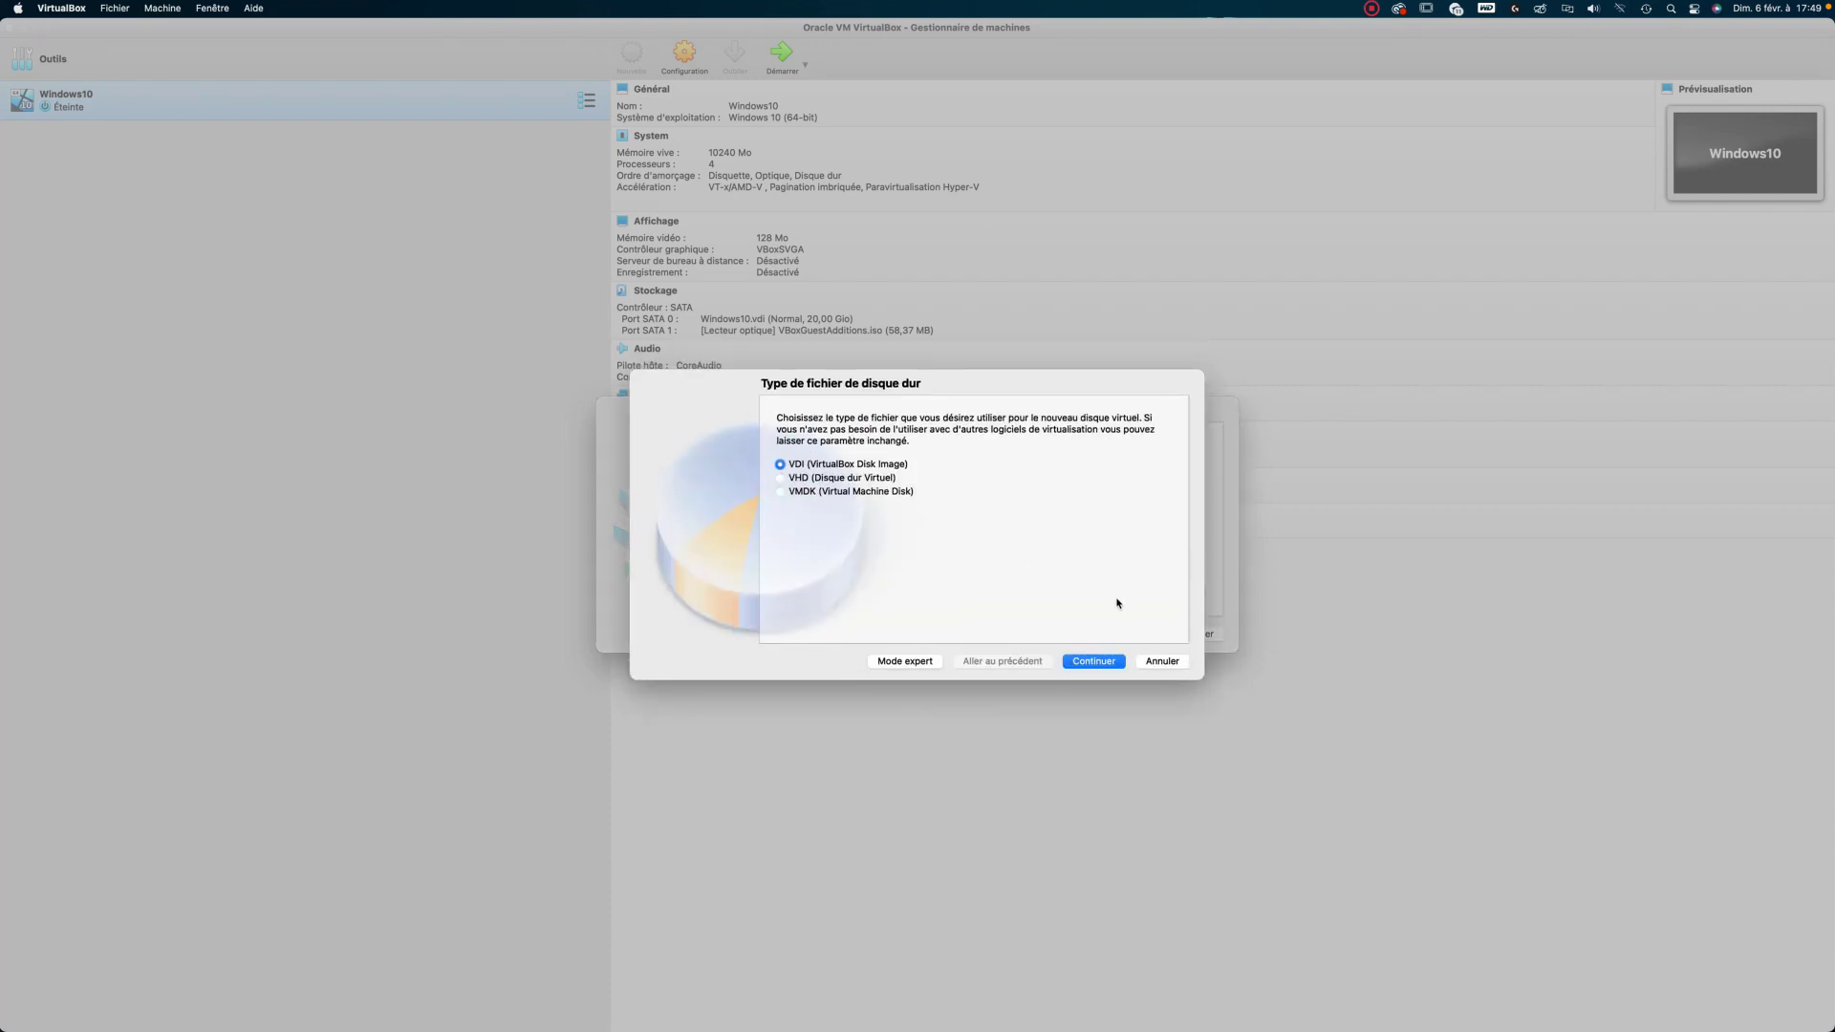
click(1097, 662)
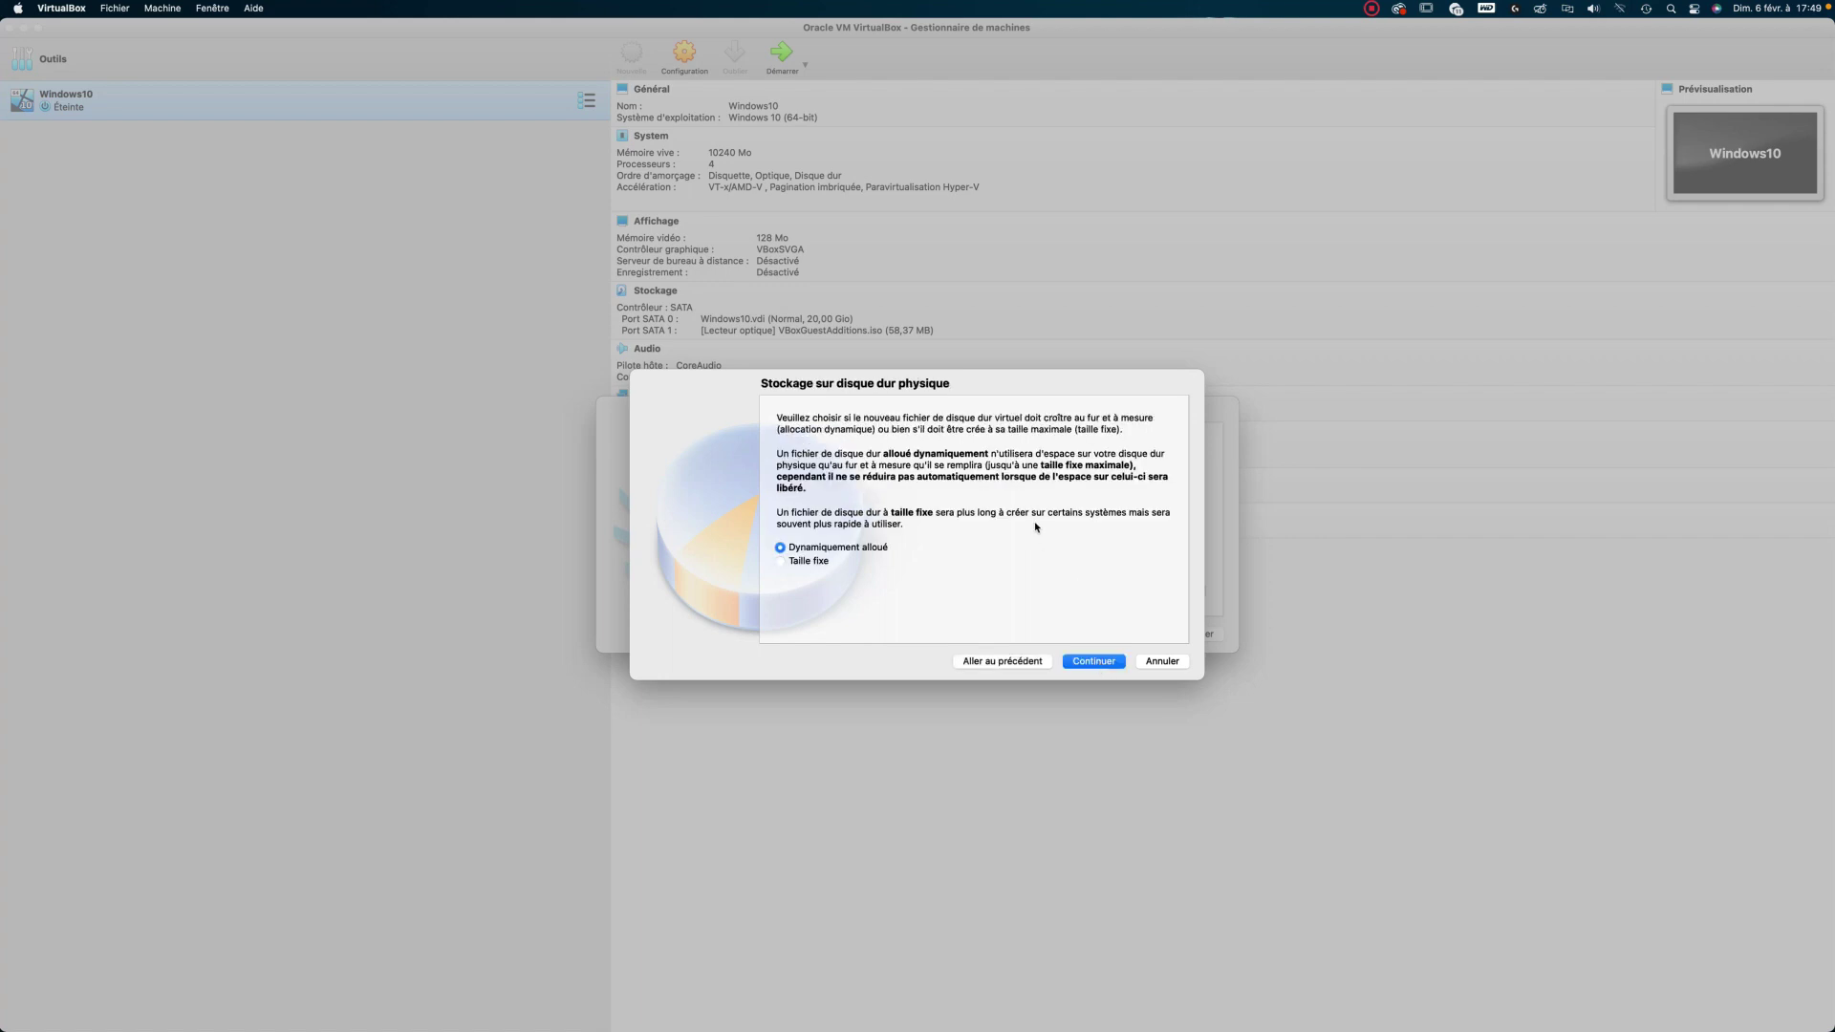
click(826, 564)
click(837, 547)
click(1096, 662)
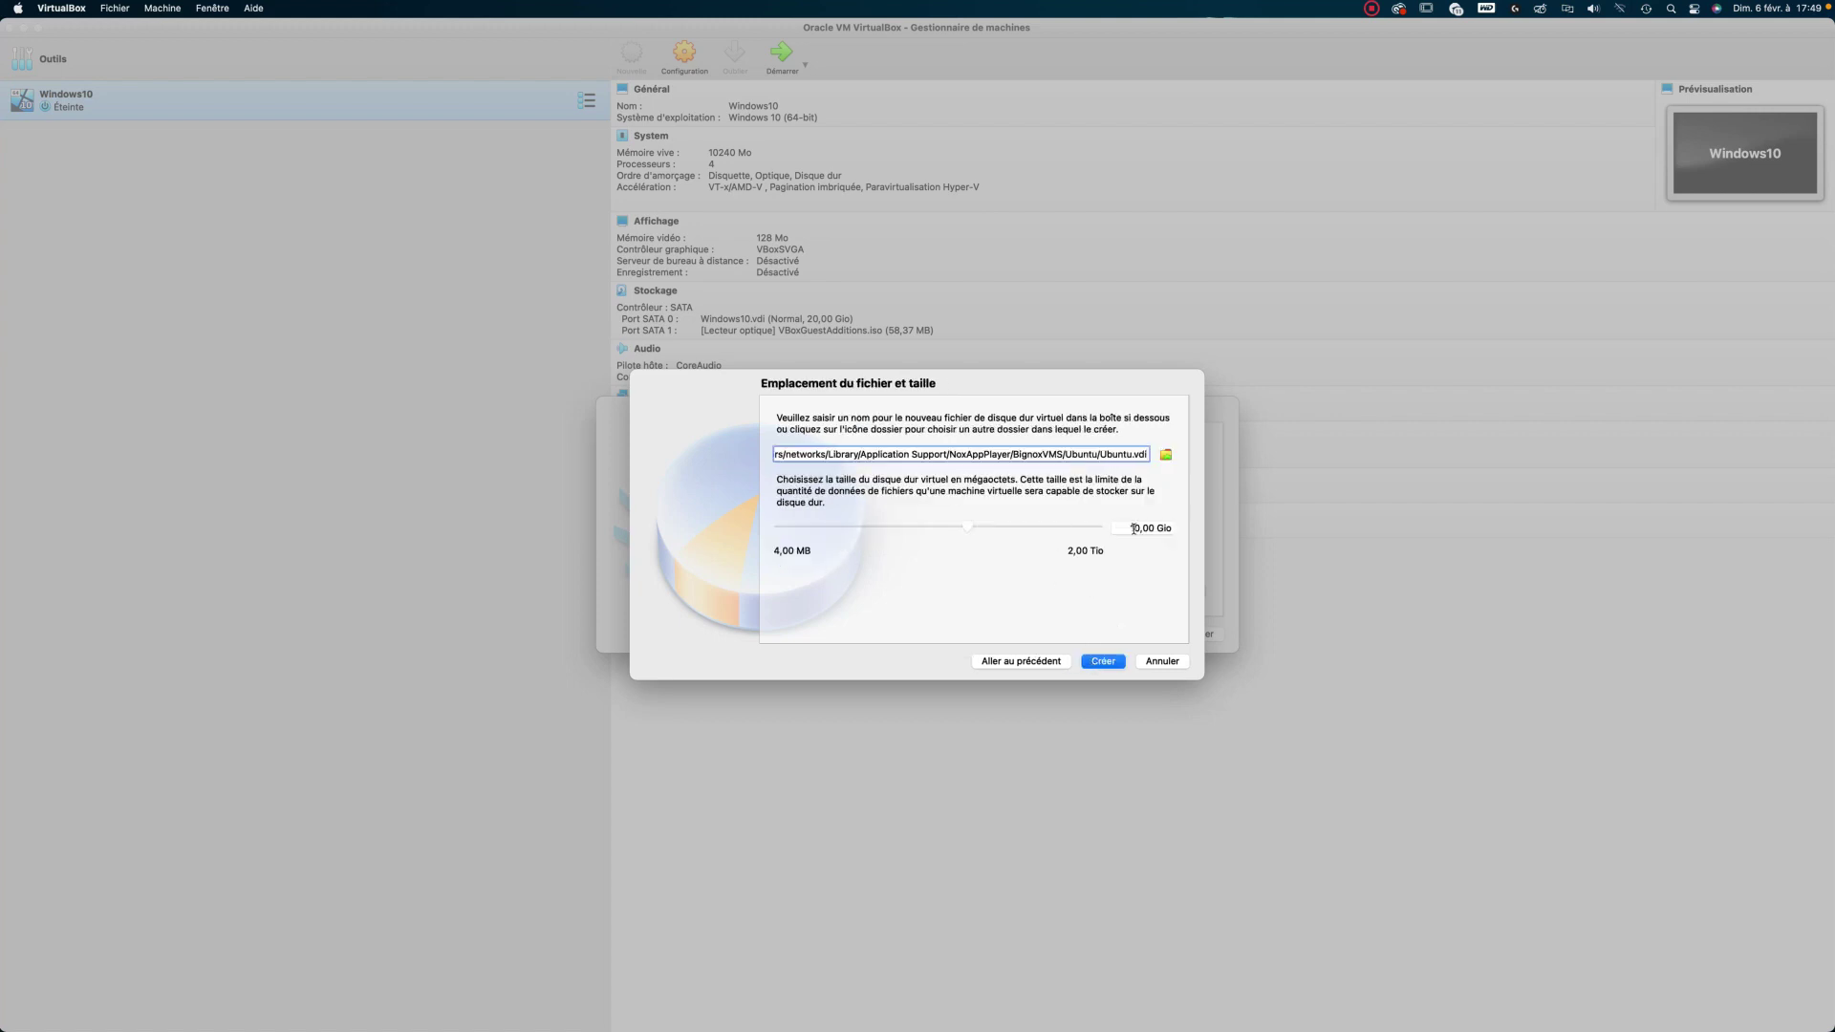
click(1135, 528)
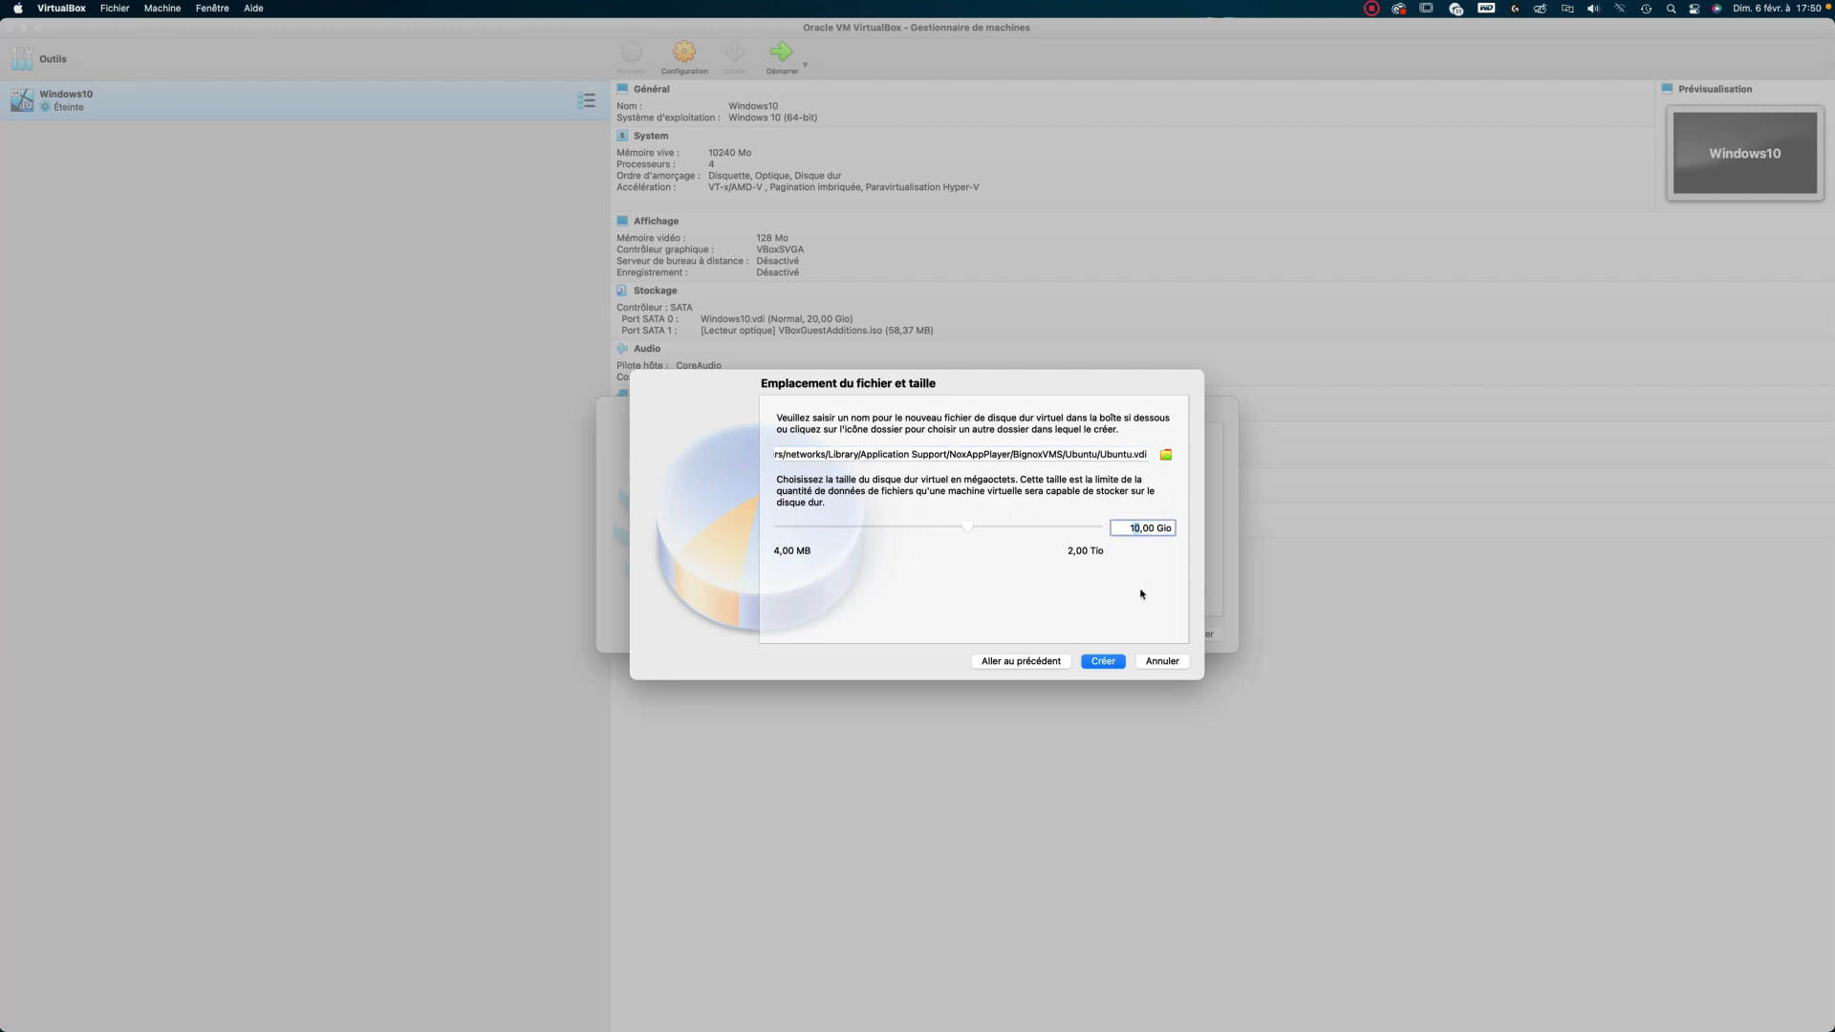
click(1104, 663)
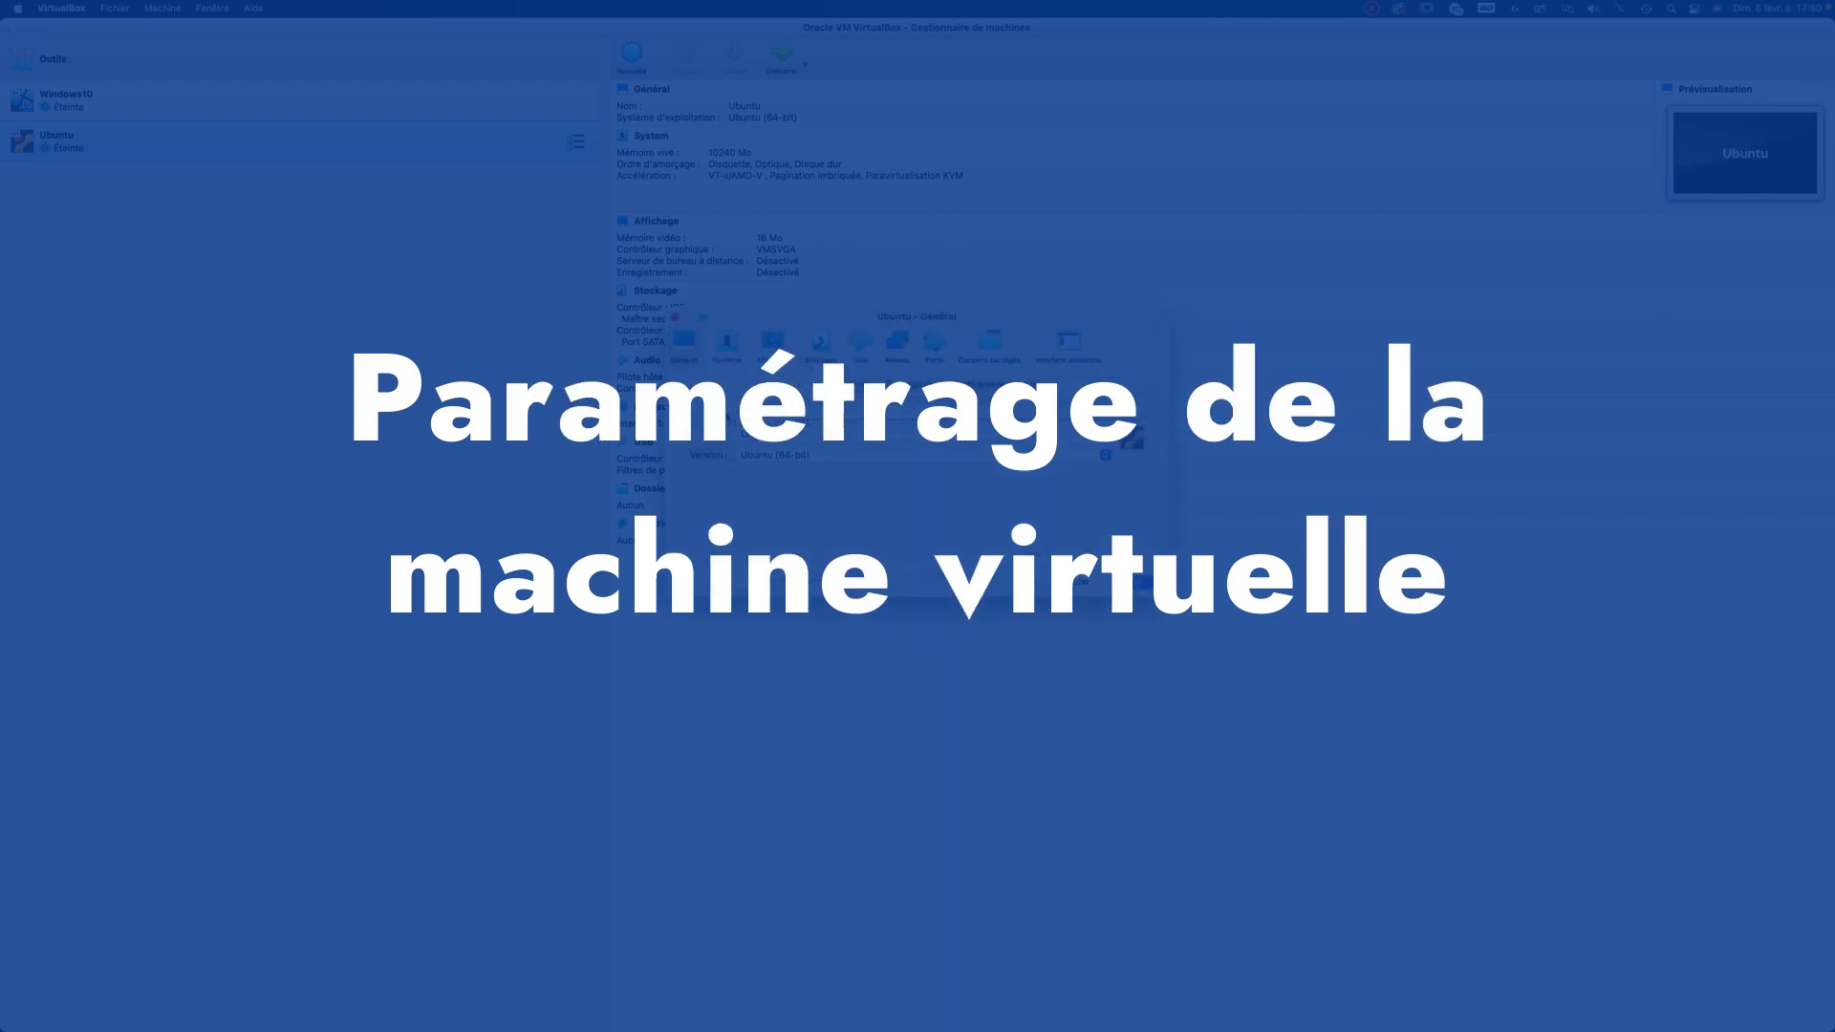
Look through the Ubuntu machine's general settings and set its number of processors to 4.
click(855, 387)
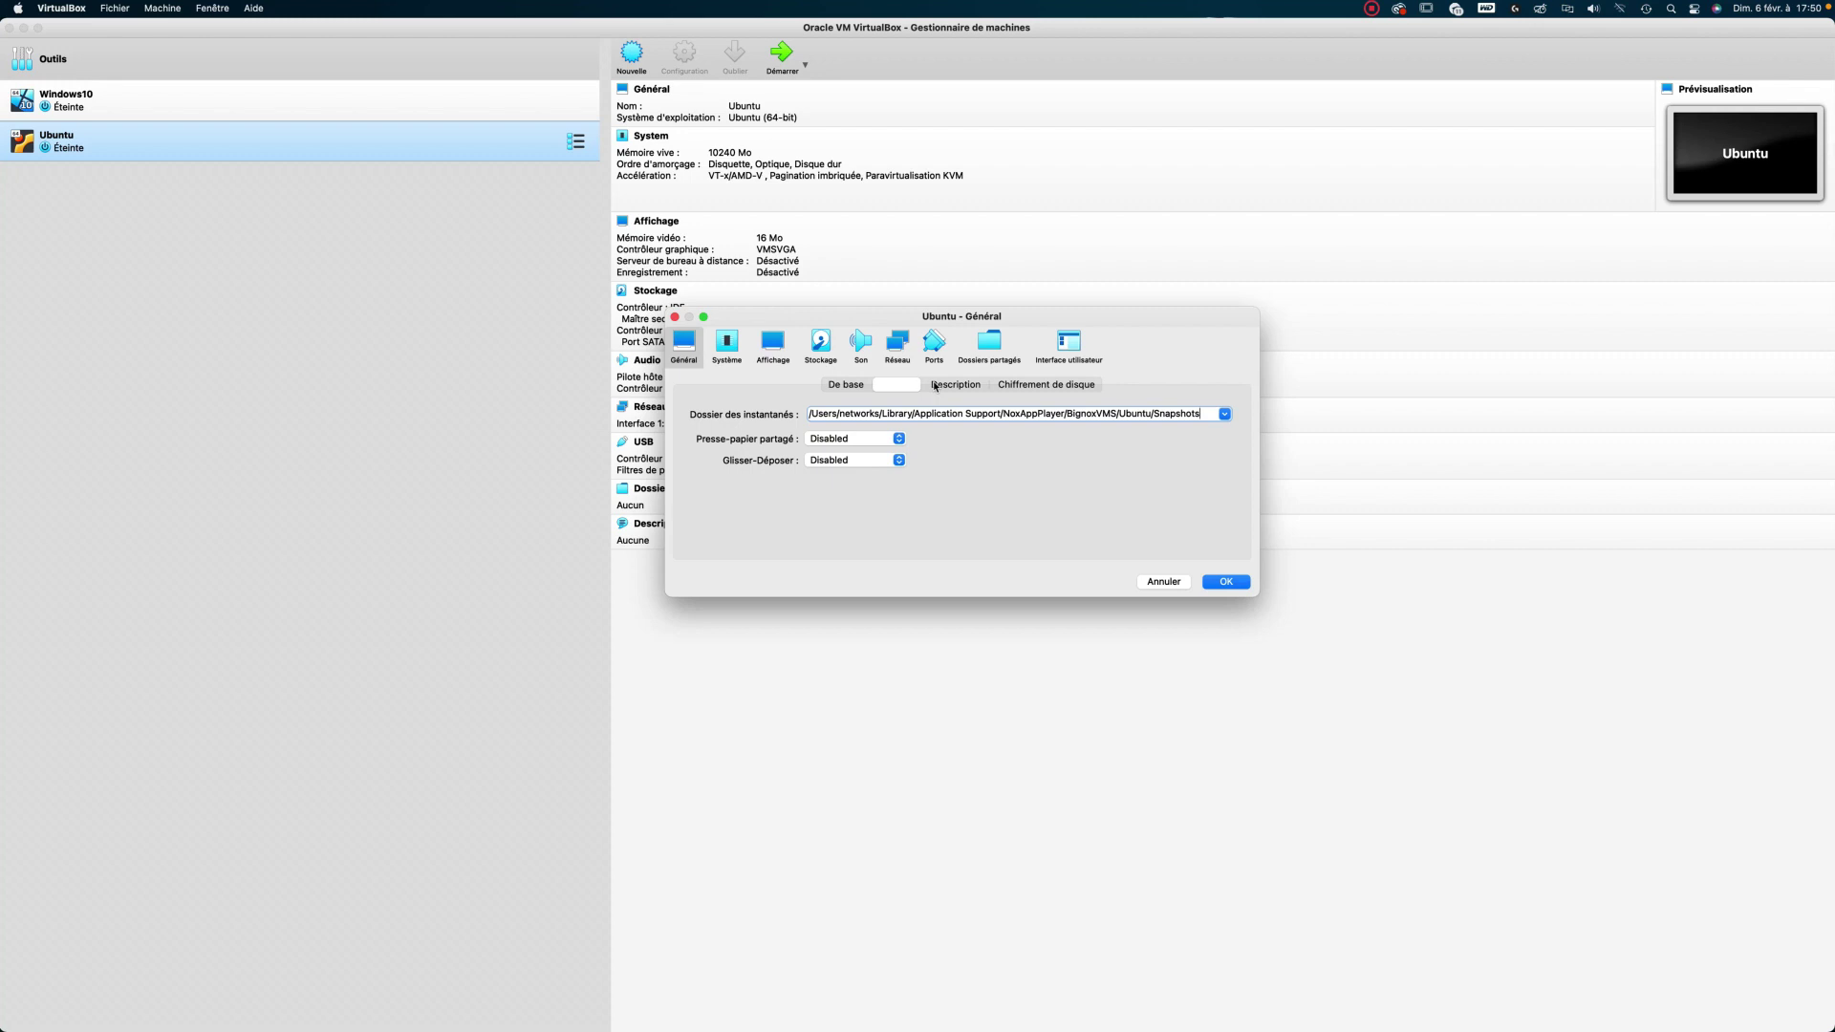
click(935, 386)
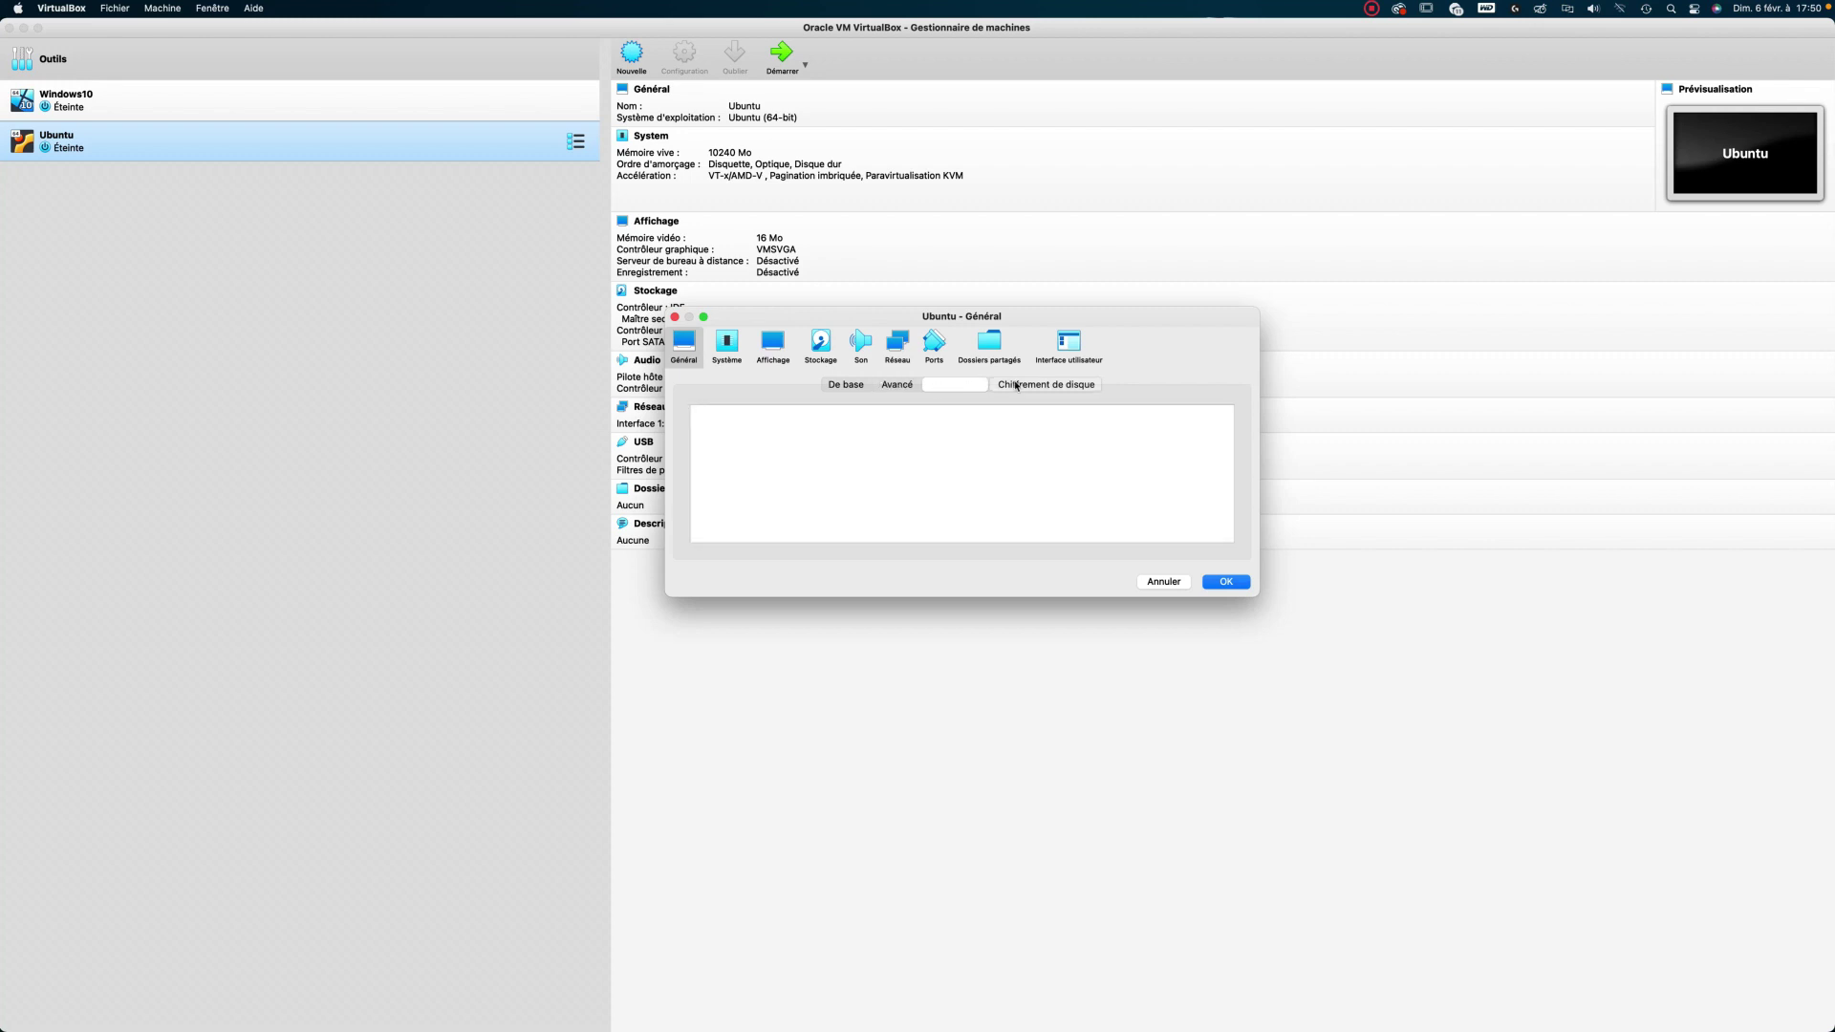
click(1011, 386)
click(729, 346)
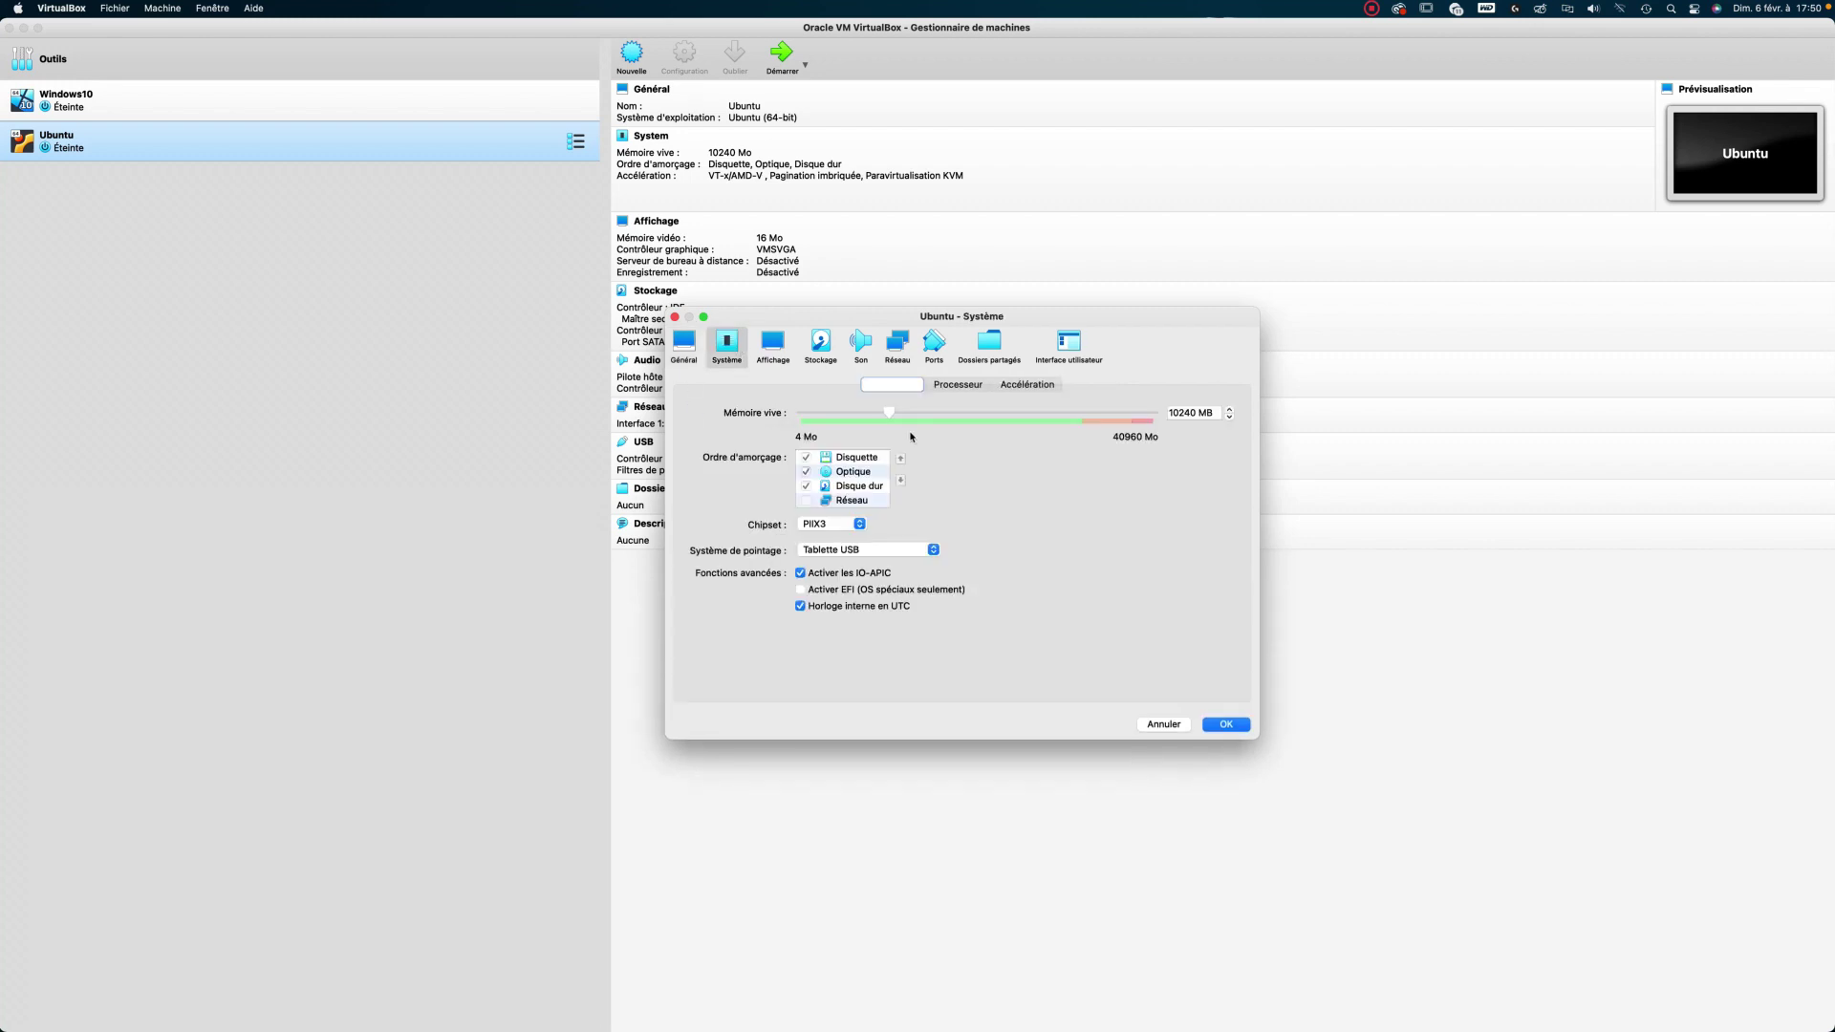
click(958, 384)
drag(822, 416, 968, 418)
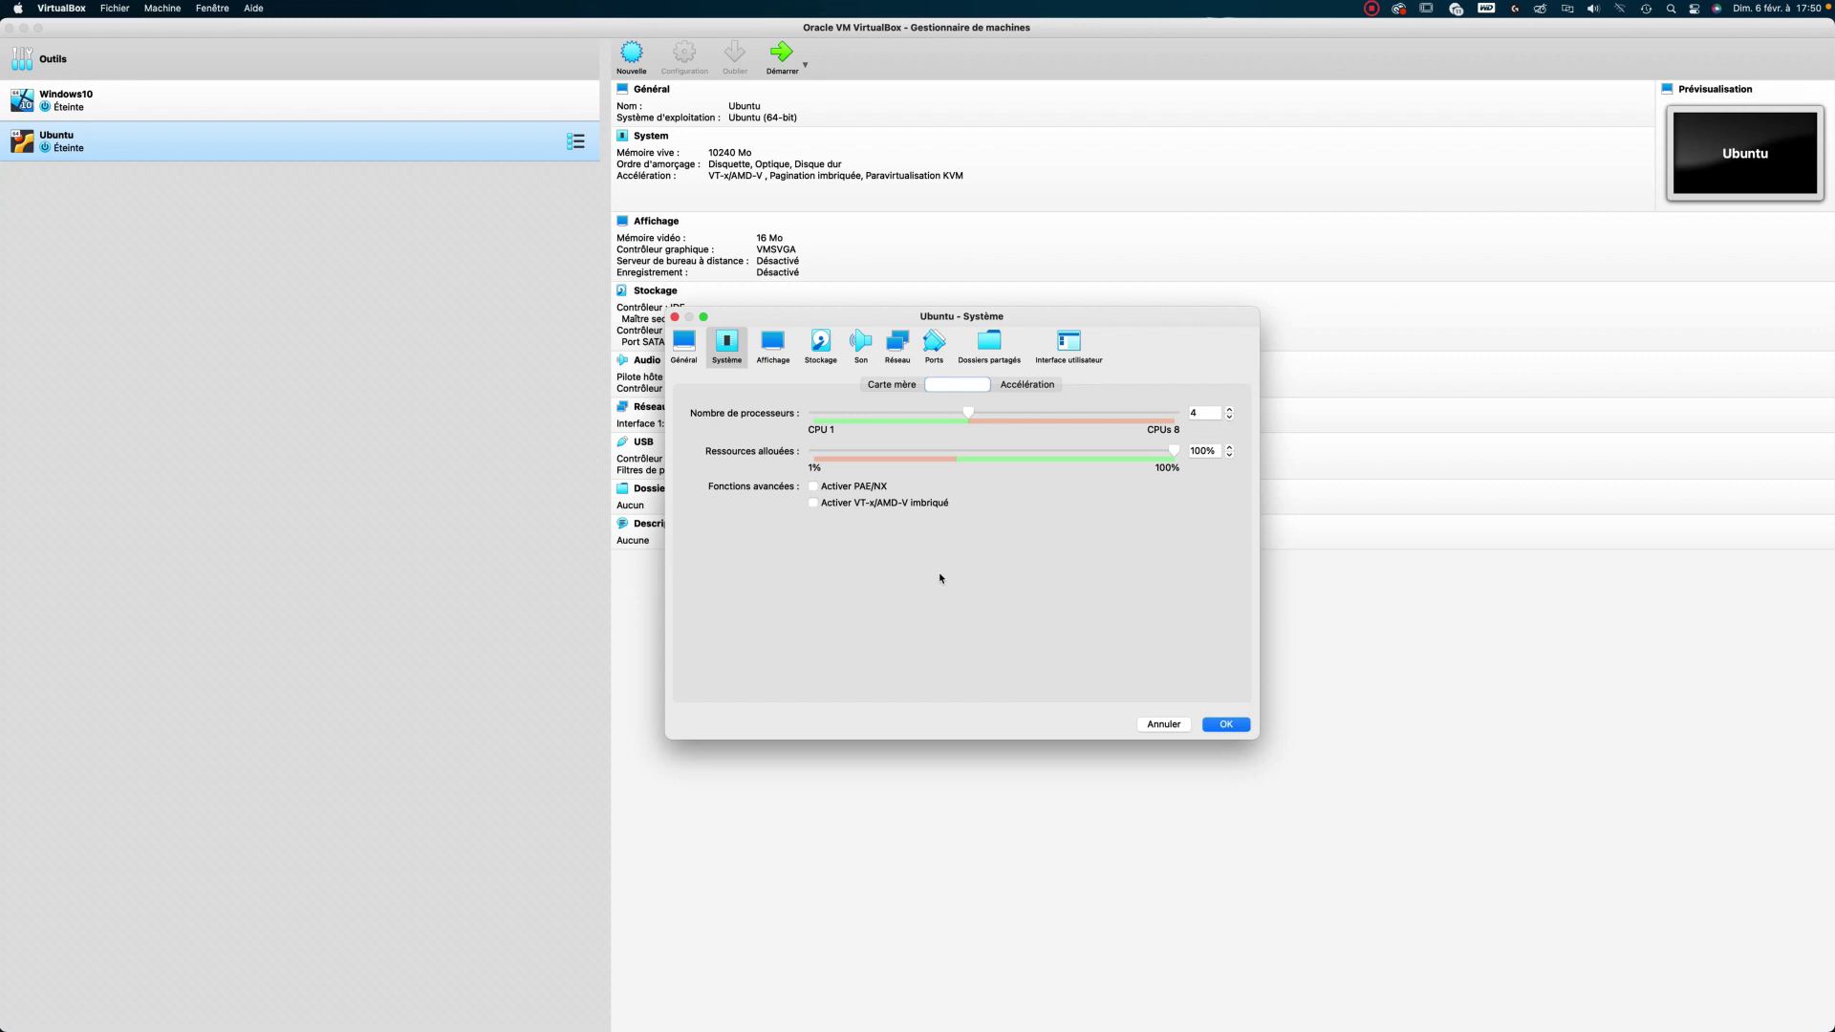
click(1023, 385)
Set the machine's video memory to 128 MB, enable 3D acceleration, and check the remote desktop and recording settings.
click(774, 363)
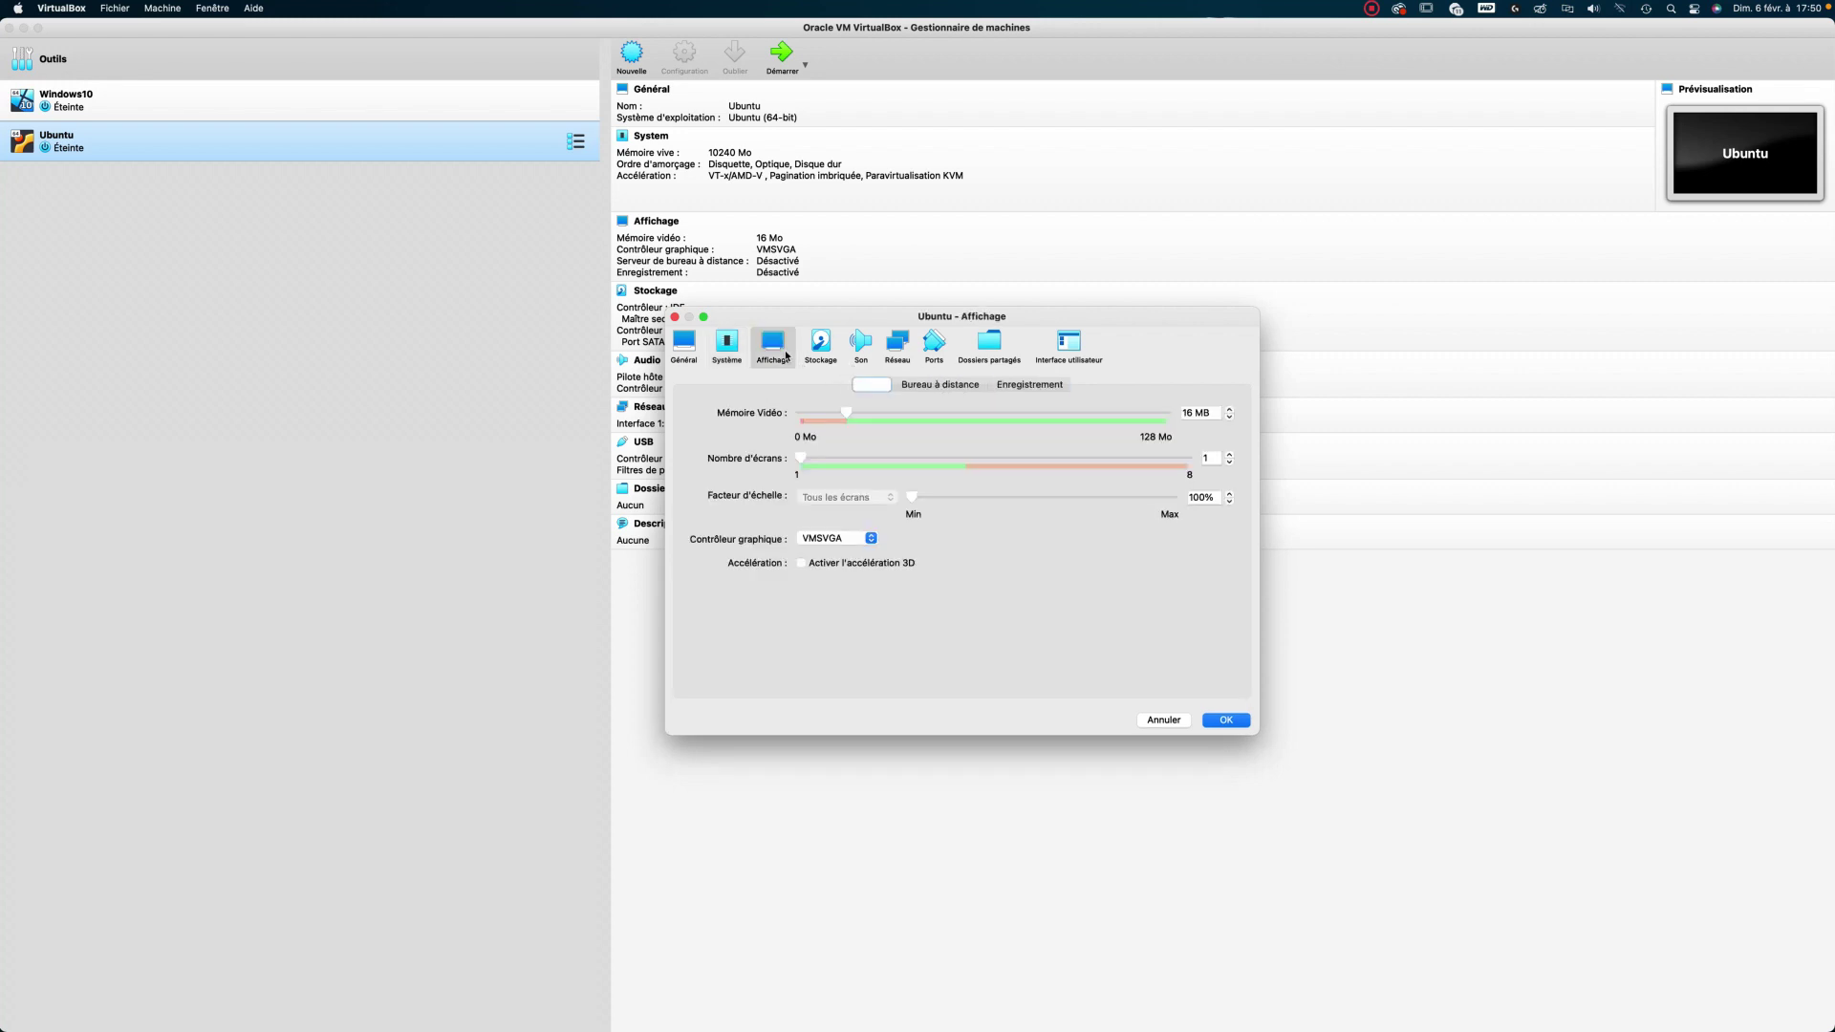
drag(852, 413, 1172, 418)
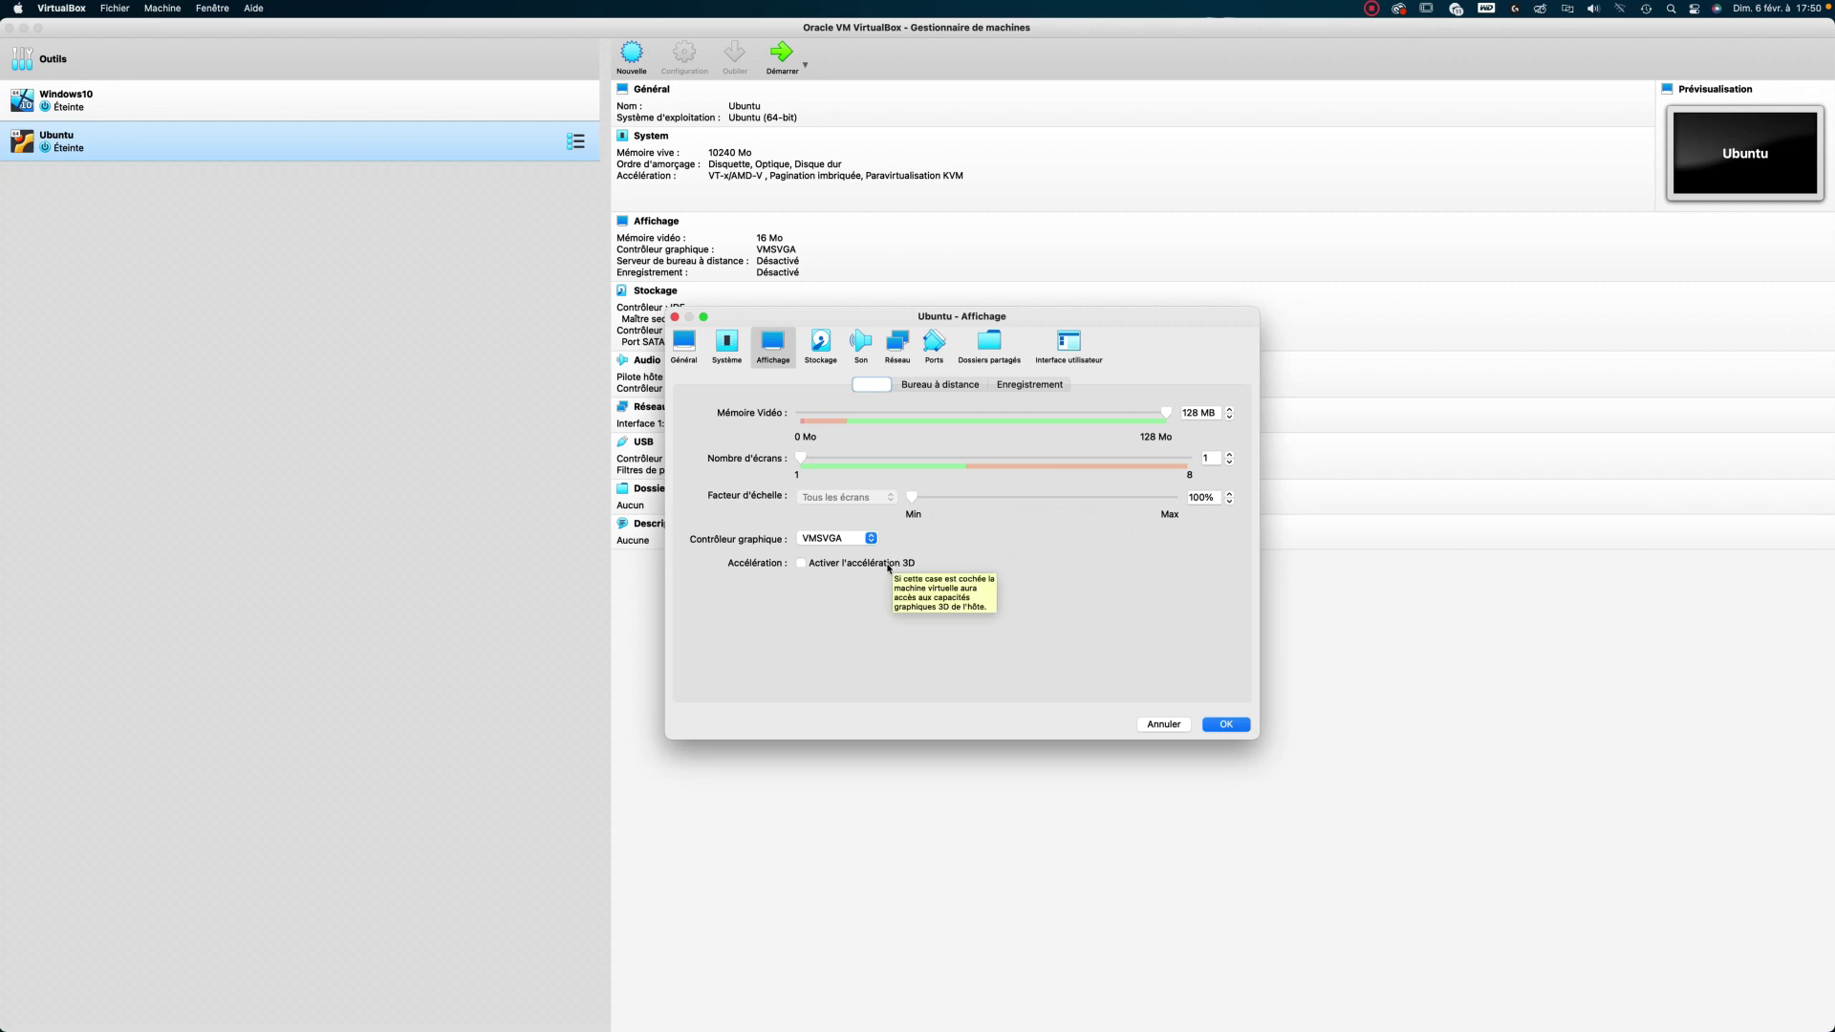
click(888, 565)
click(946, 387)
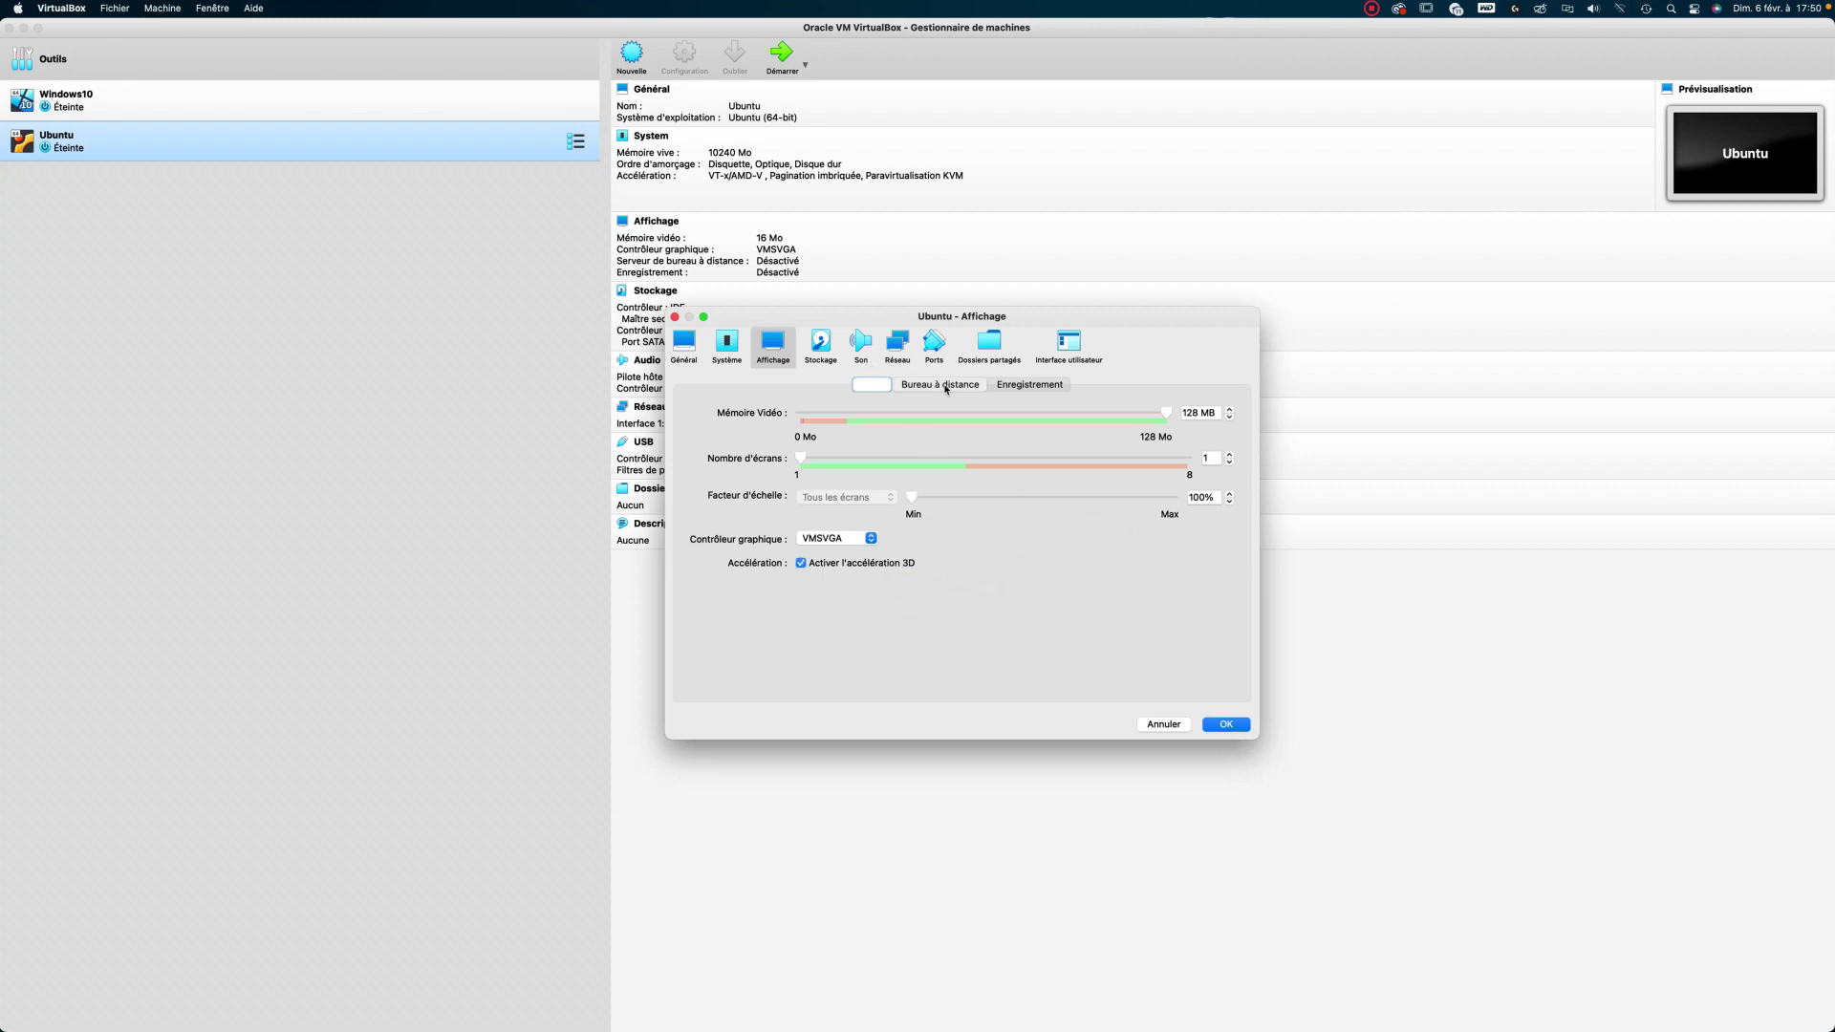
click(1058, 388)
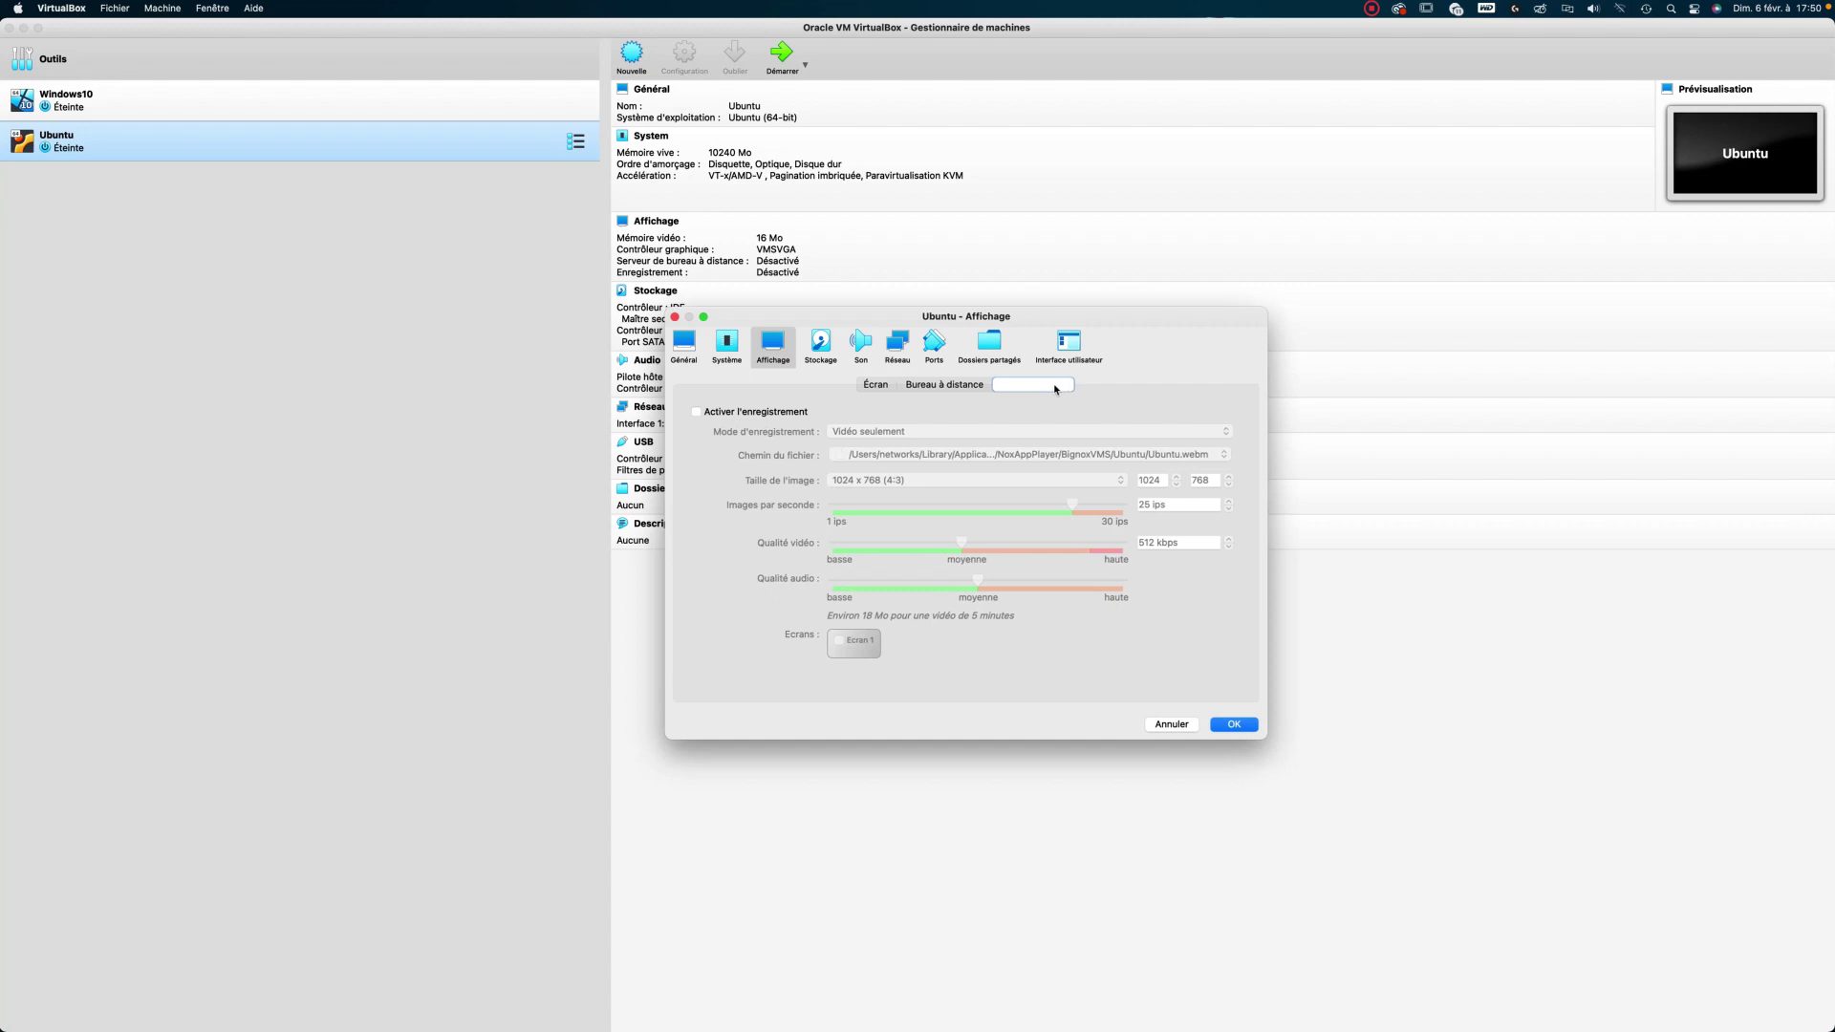
Attach ubuntu-20.04.3-desktop-amd64.iso from the Téléchargements folder to the empty IDE optical drive and save the machine settings.
click(821, 346)
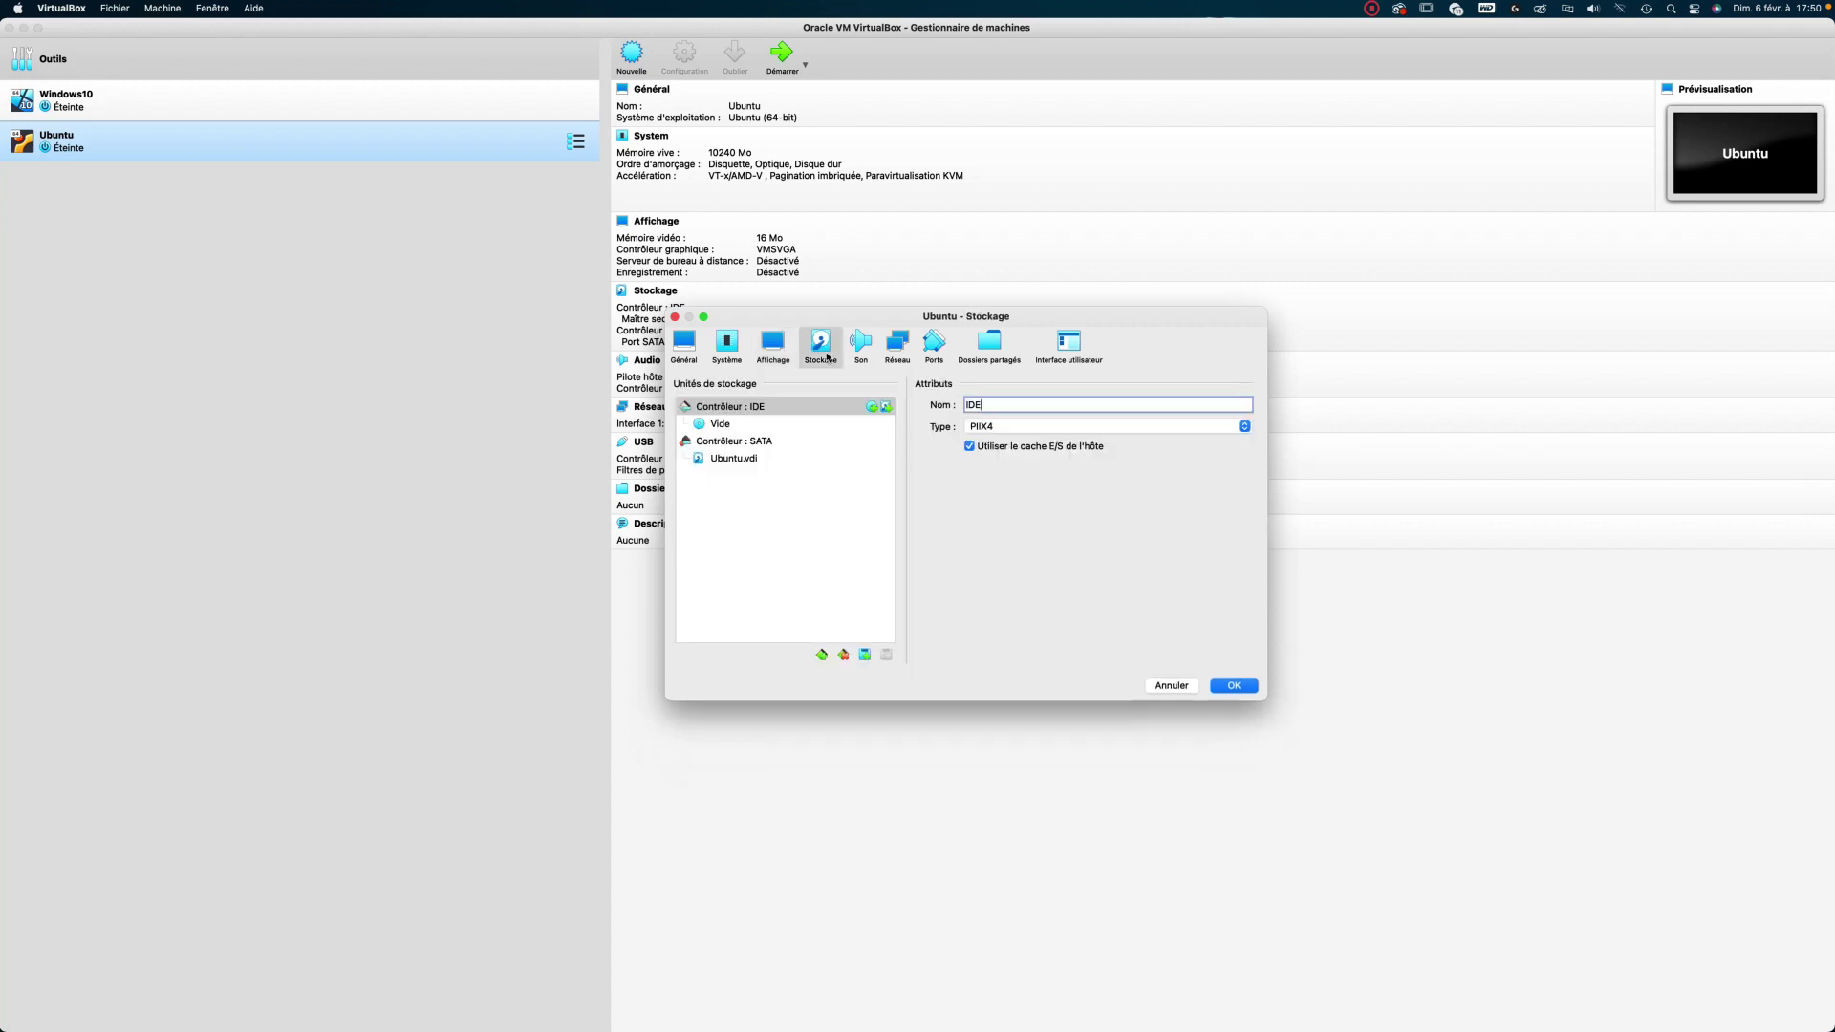
click(722, 426)
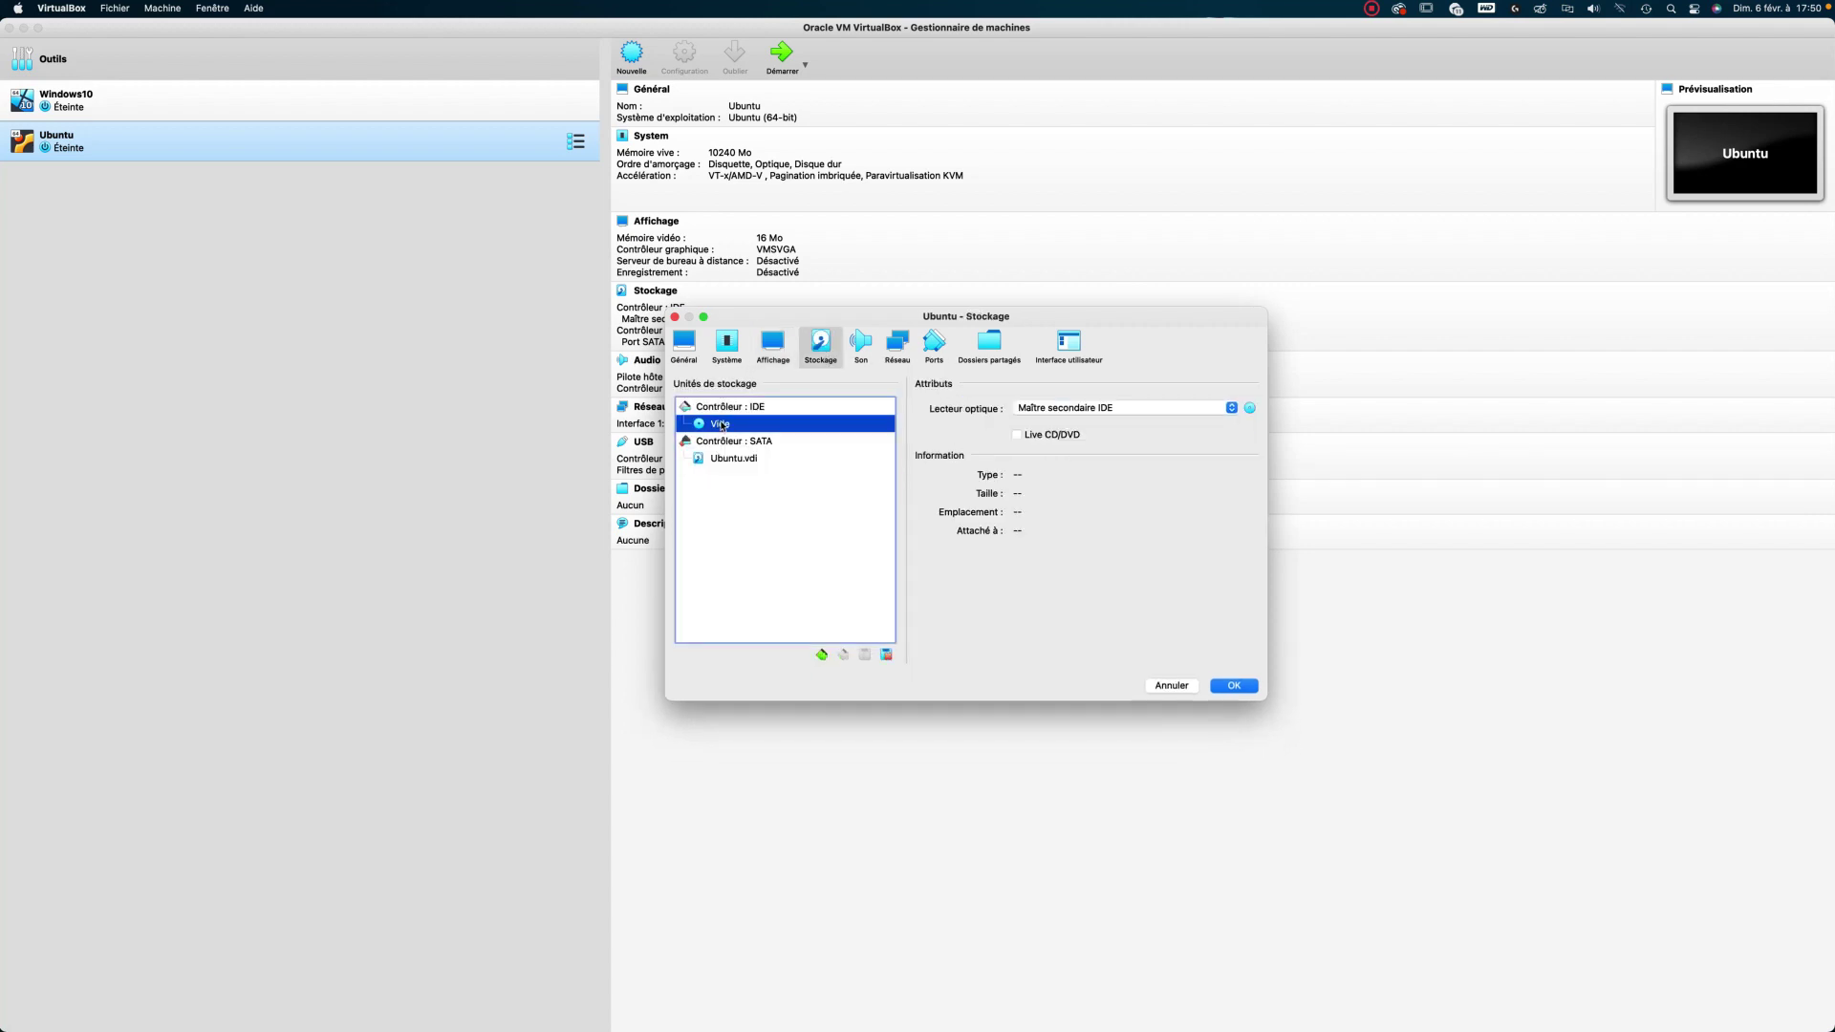
click(1251, 409)
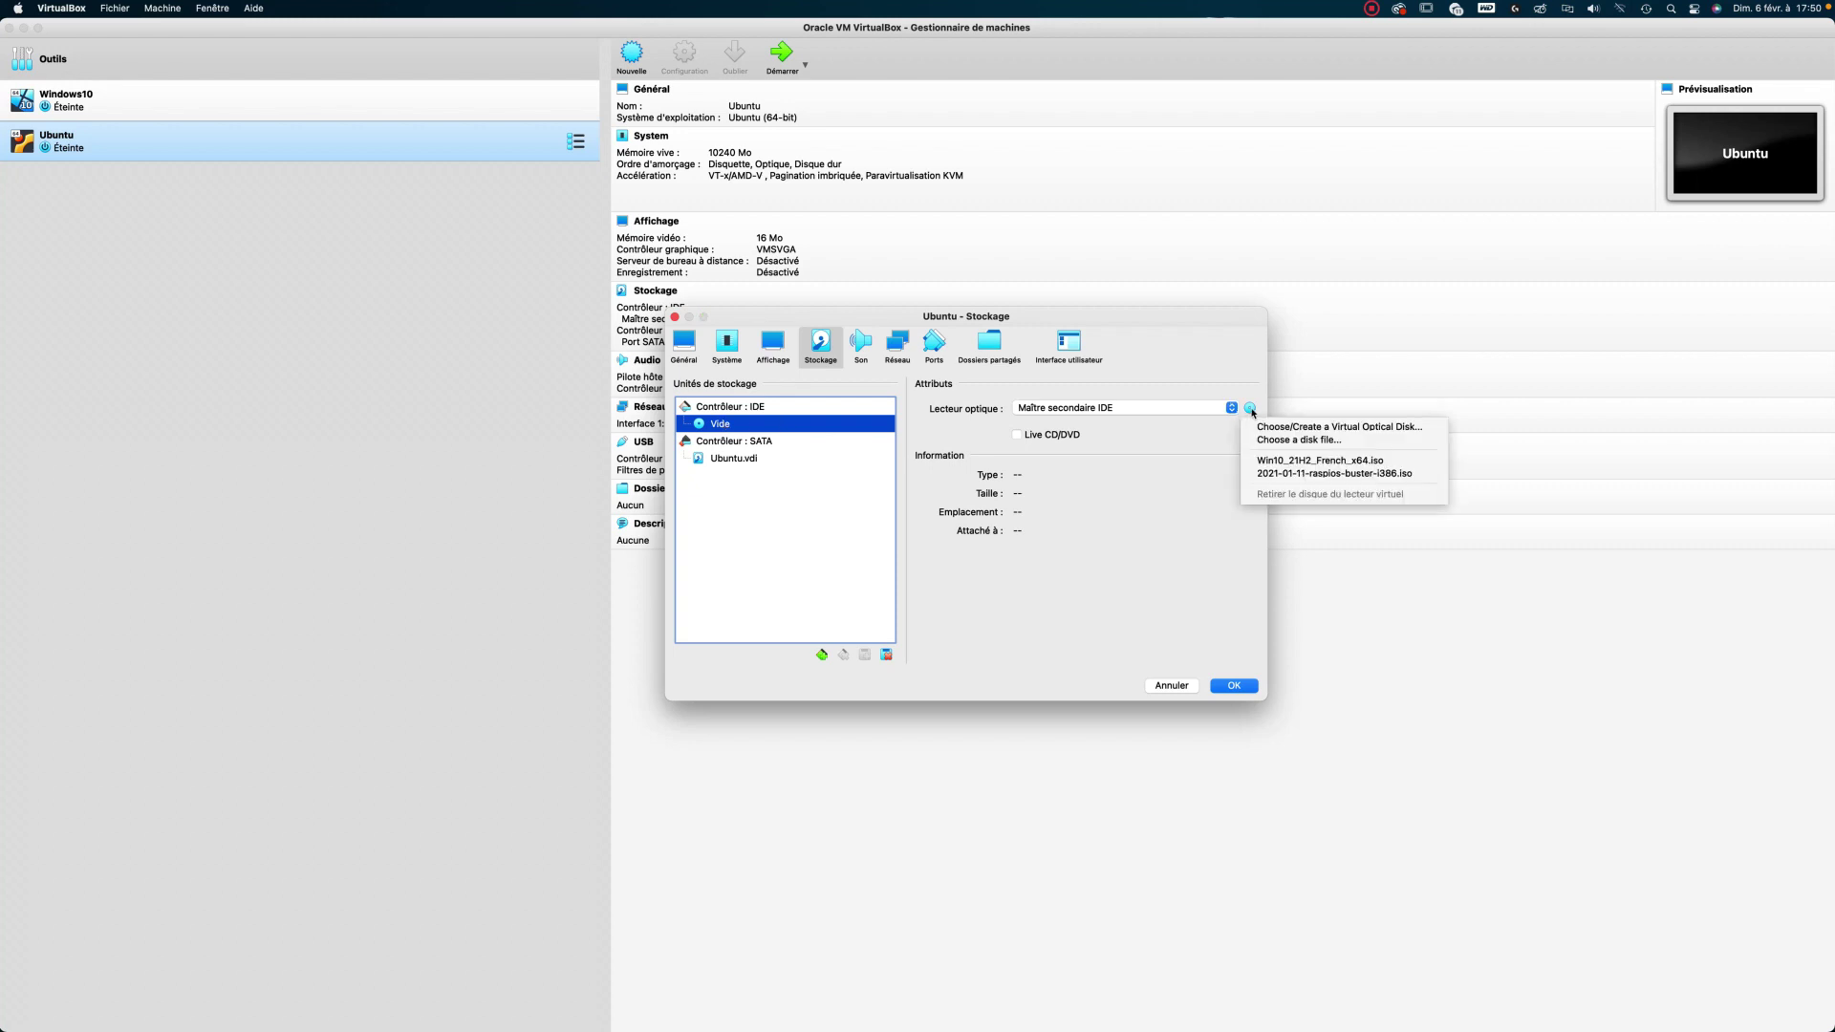
click(1297, 441)
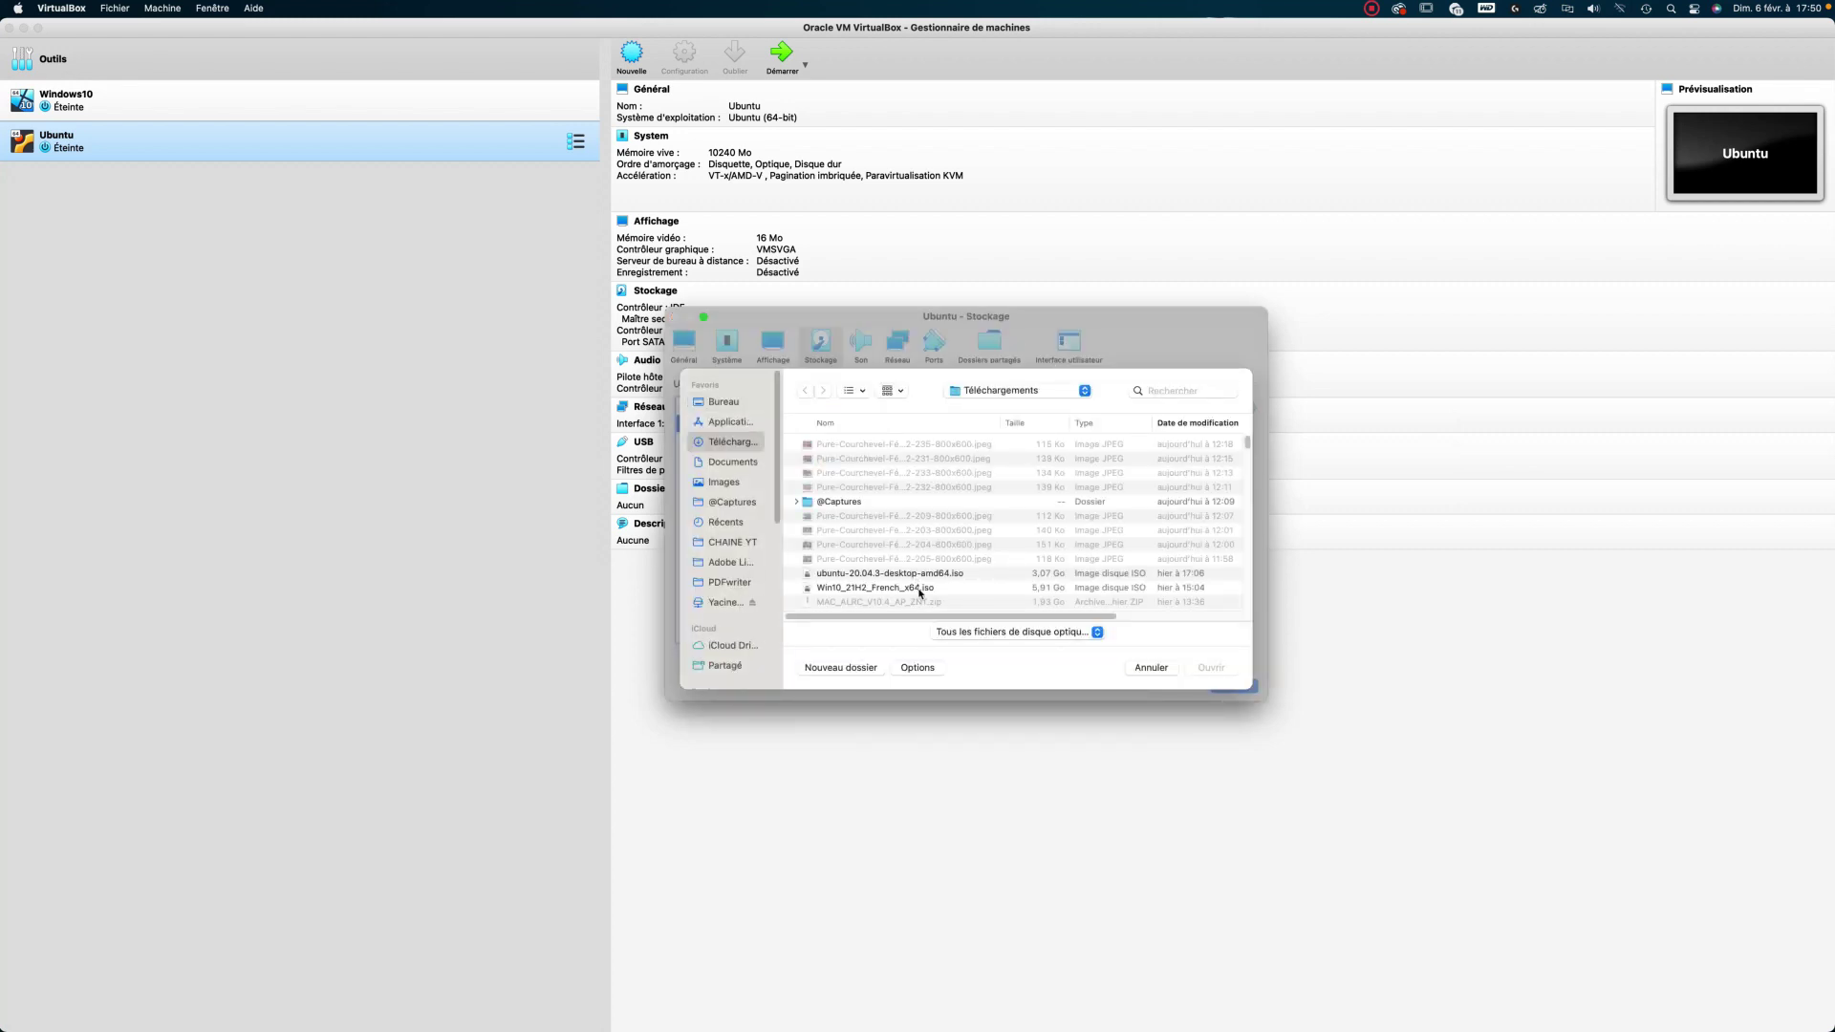
double_click(943, 576)
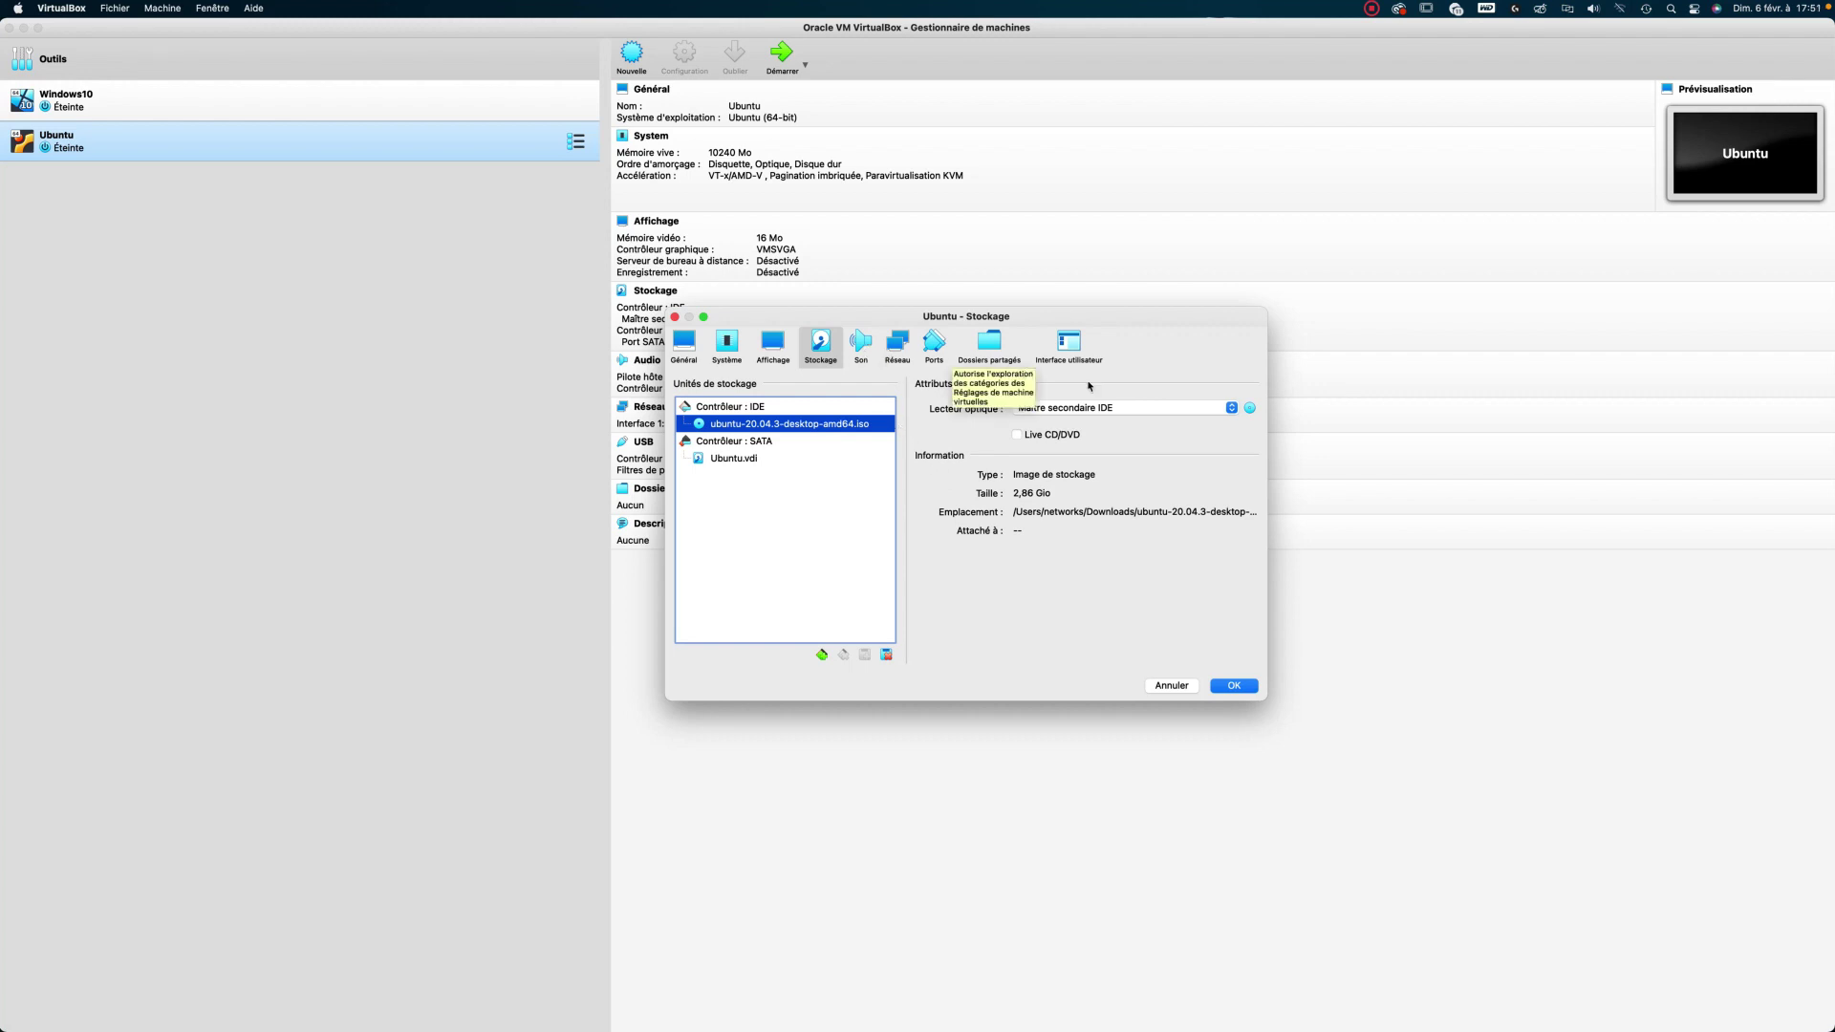
click(1234, 686)
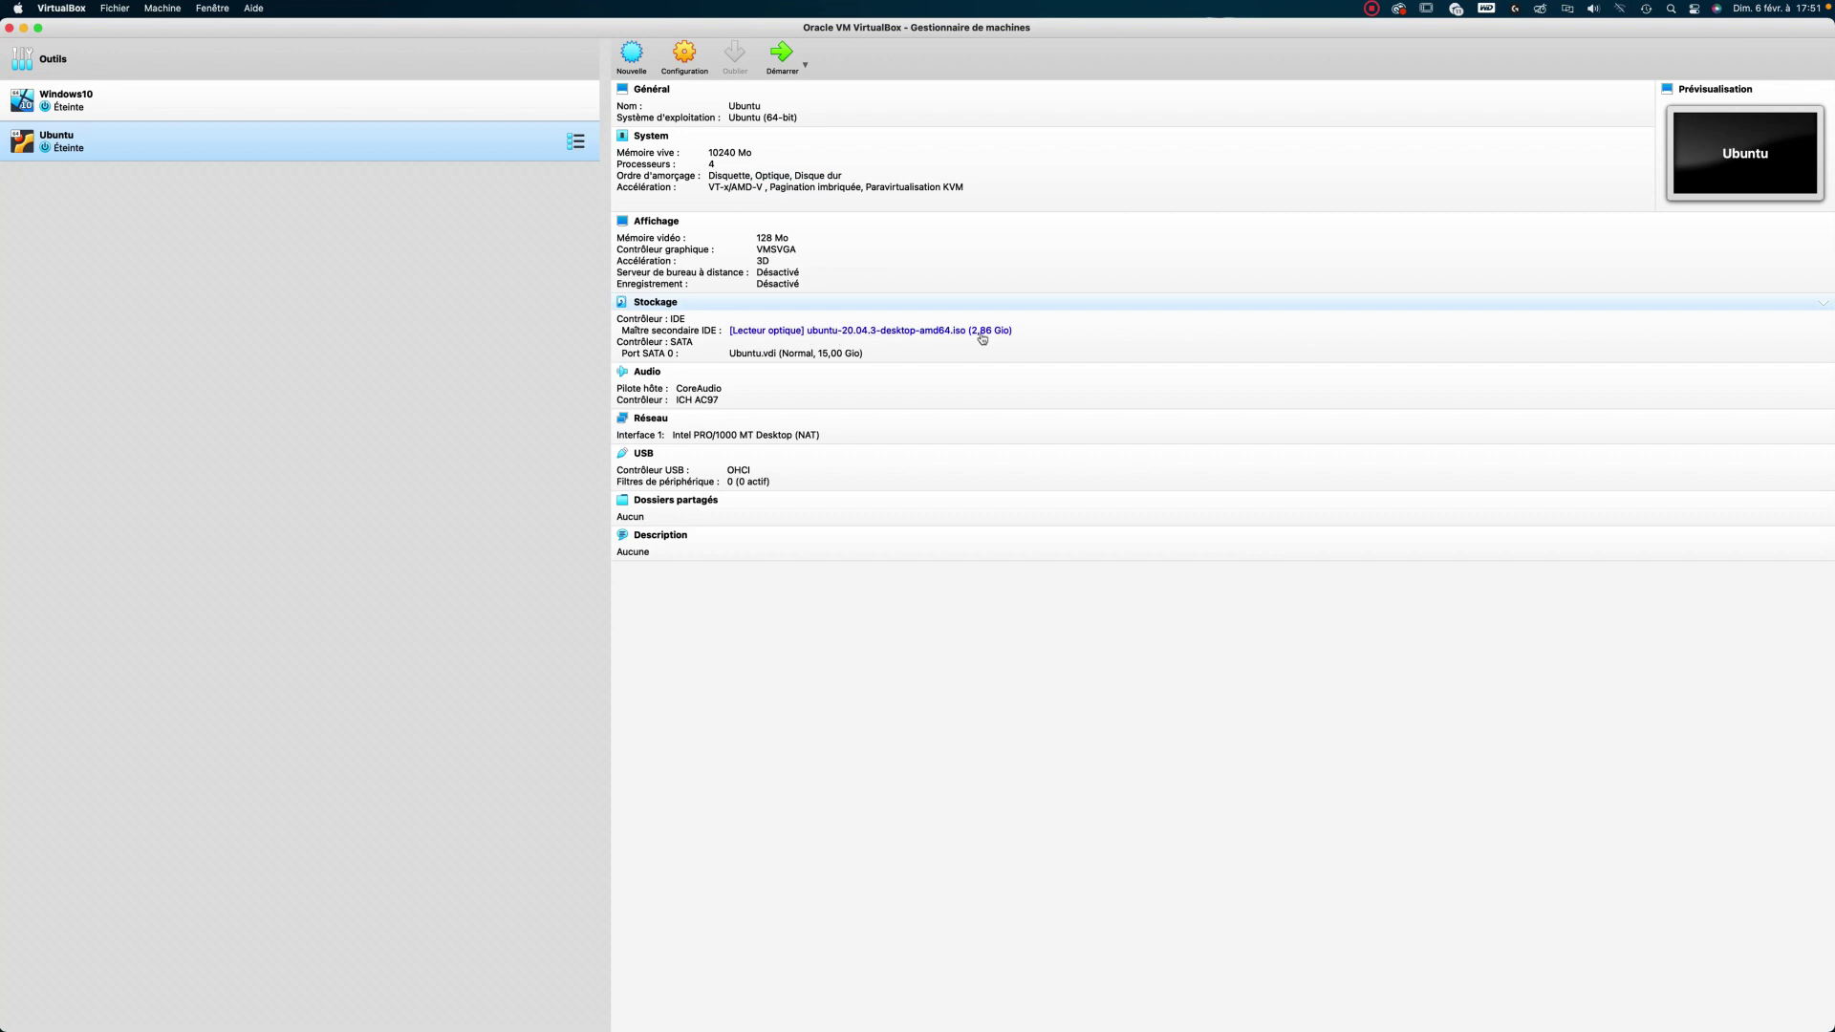
Start the Ubuntu virtual machine and switch its window to scaled mode.
click(777, 55)
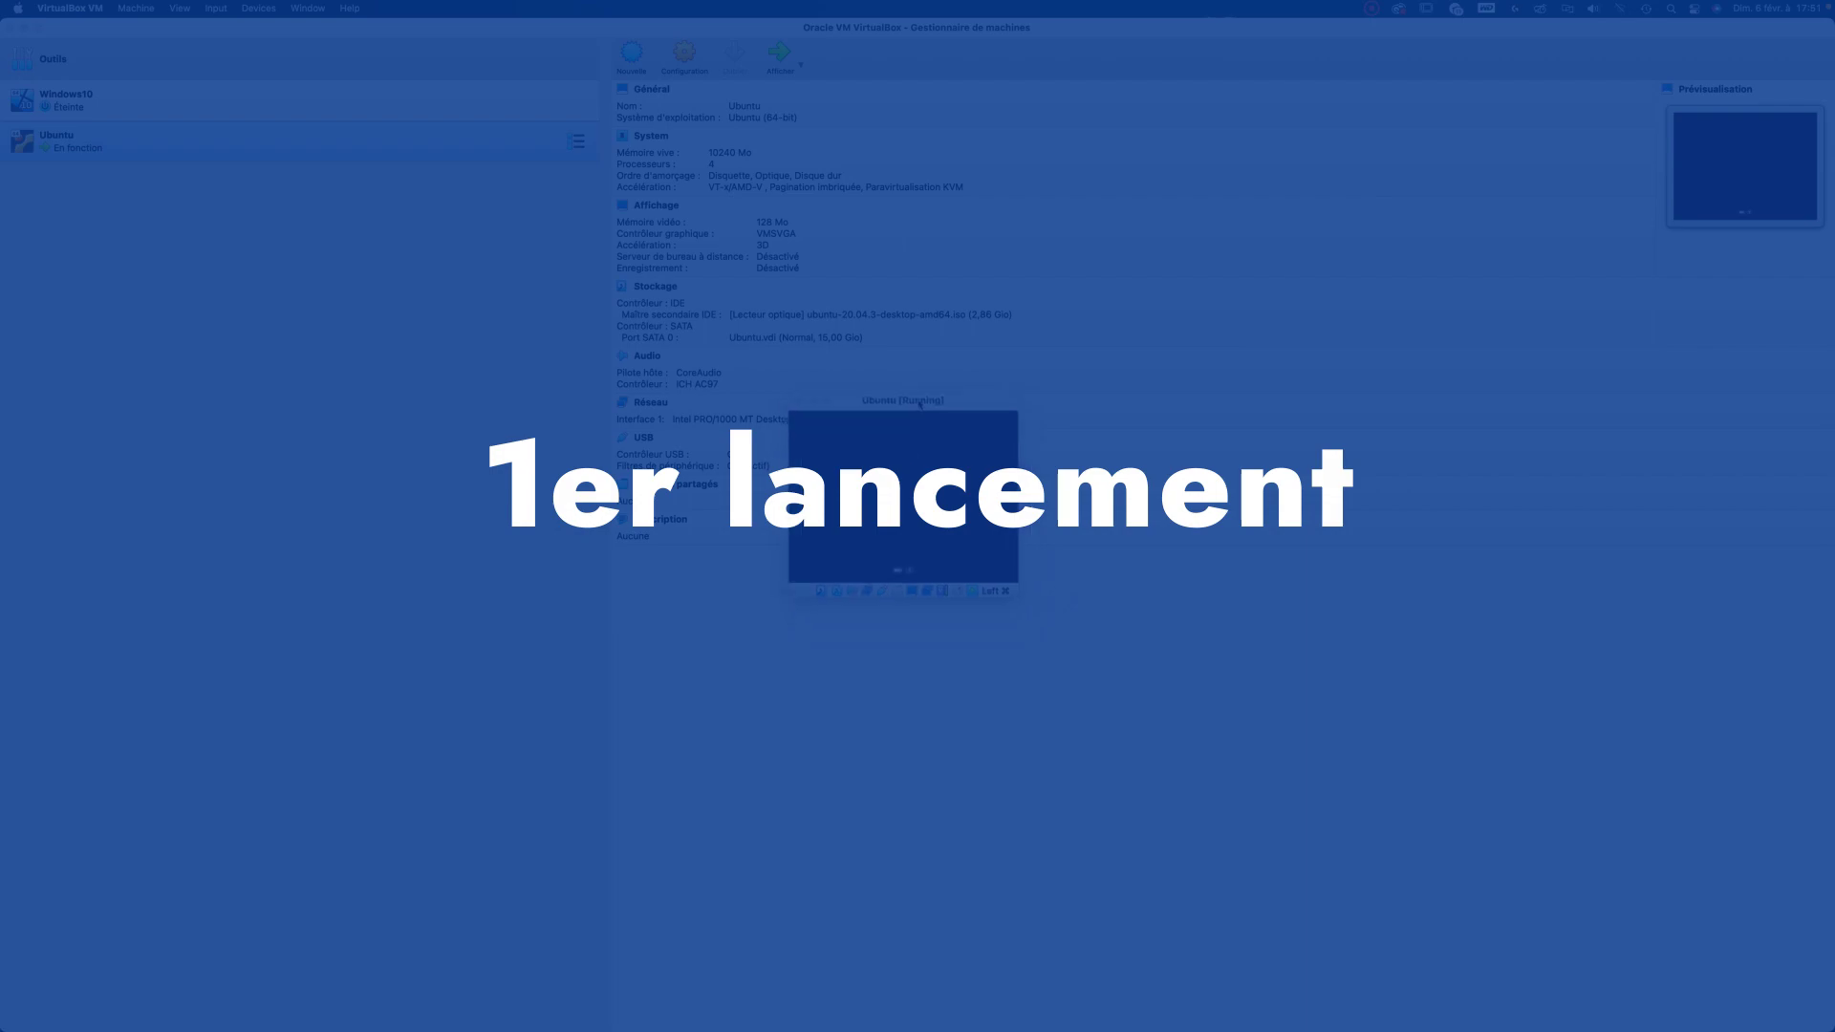
drag(925, 437, 573, 60)
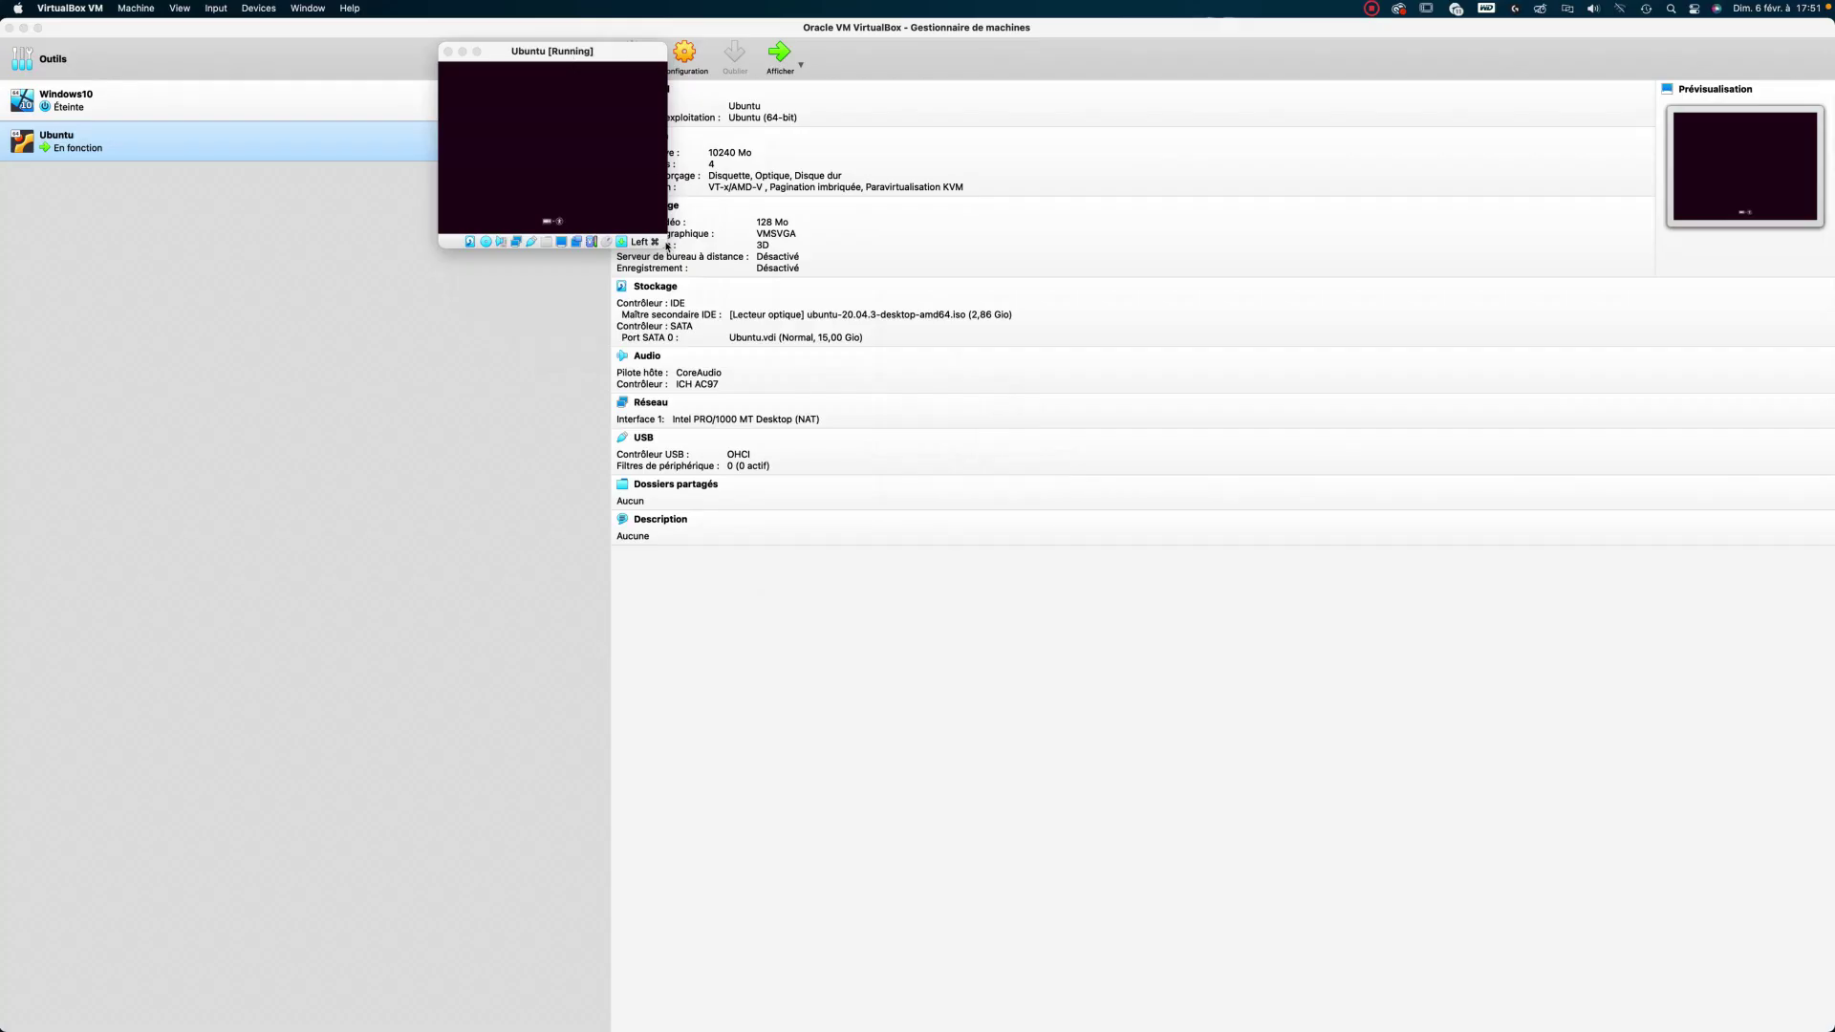
drag(665, 245, 1660, 994)
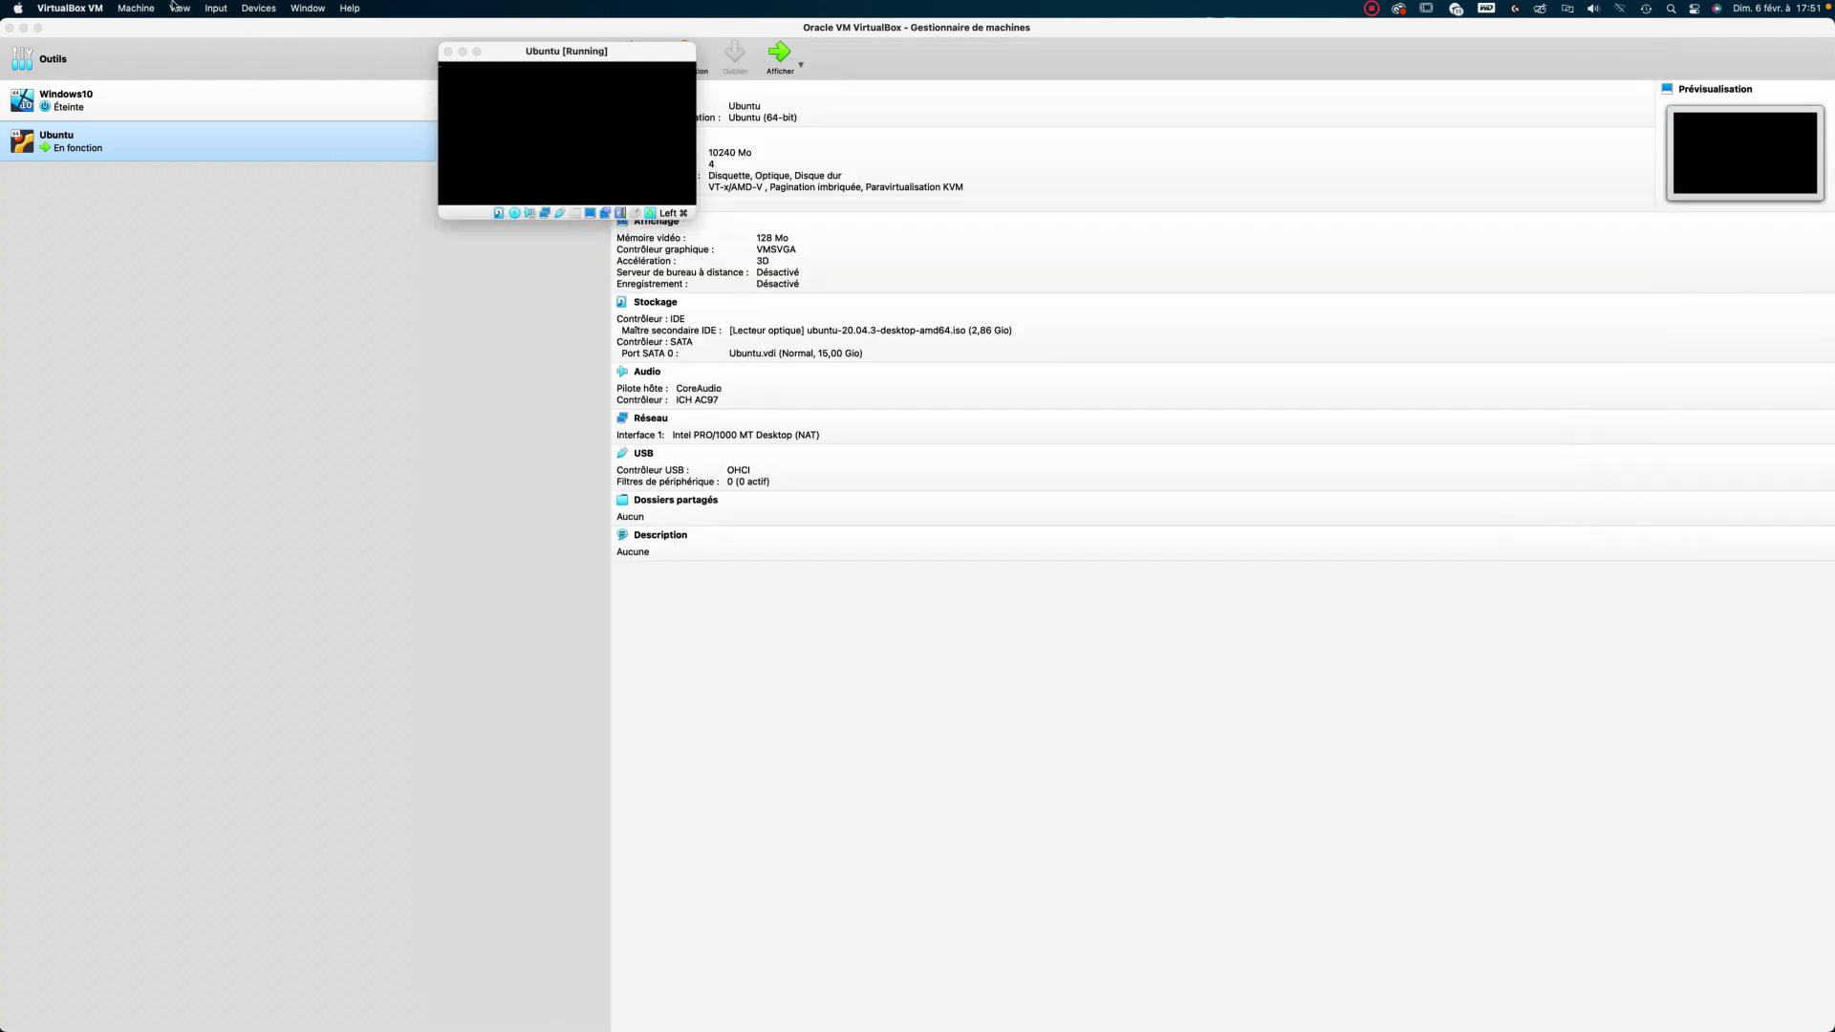
click(177, 8)
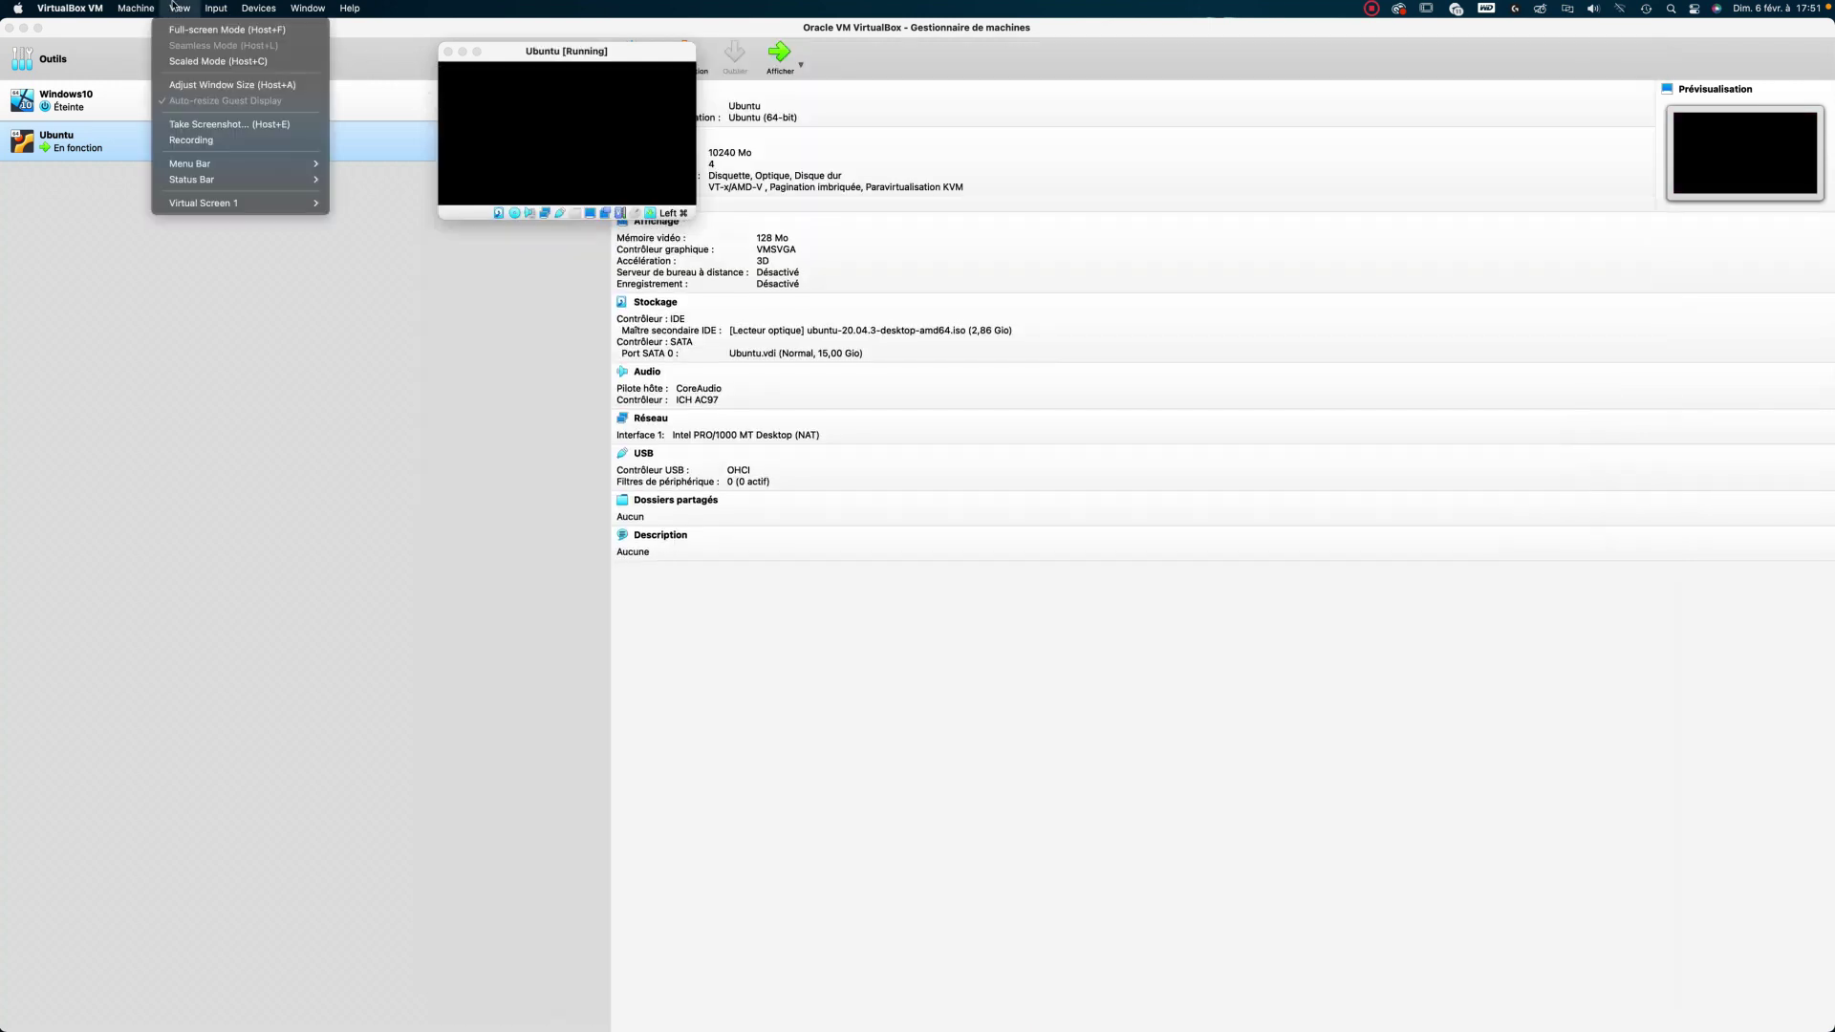
click(188, 61)
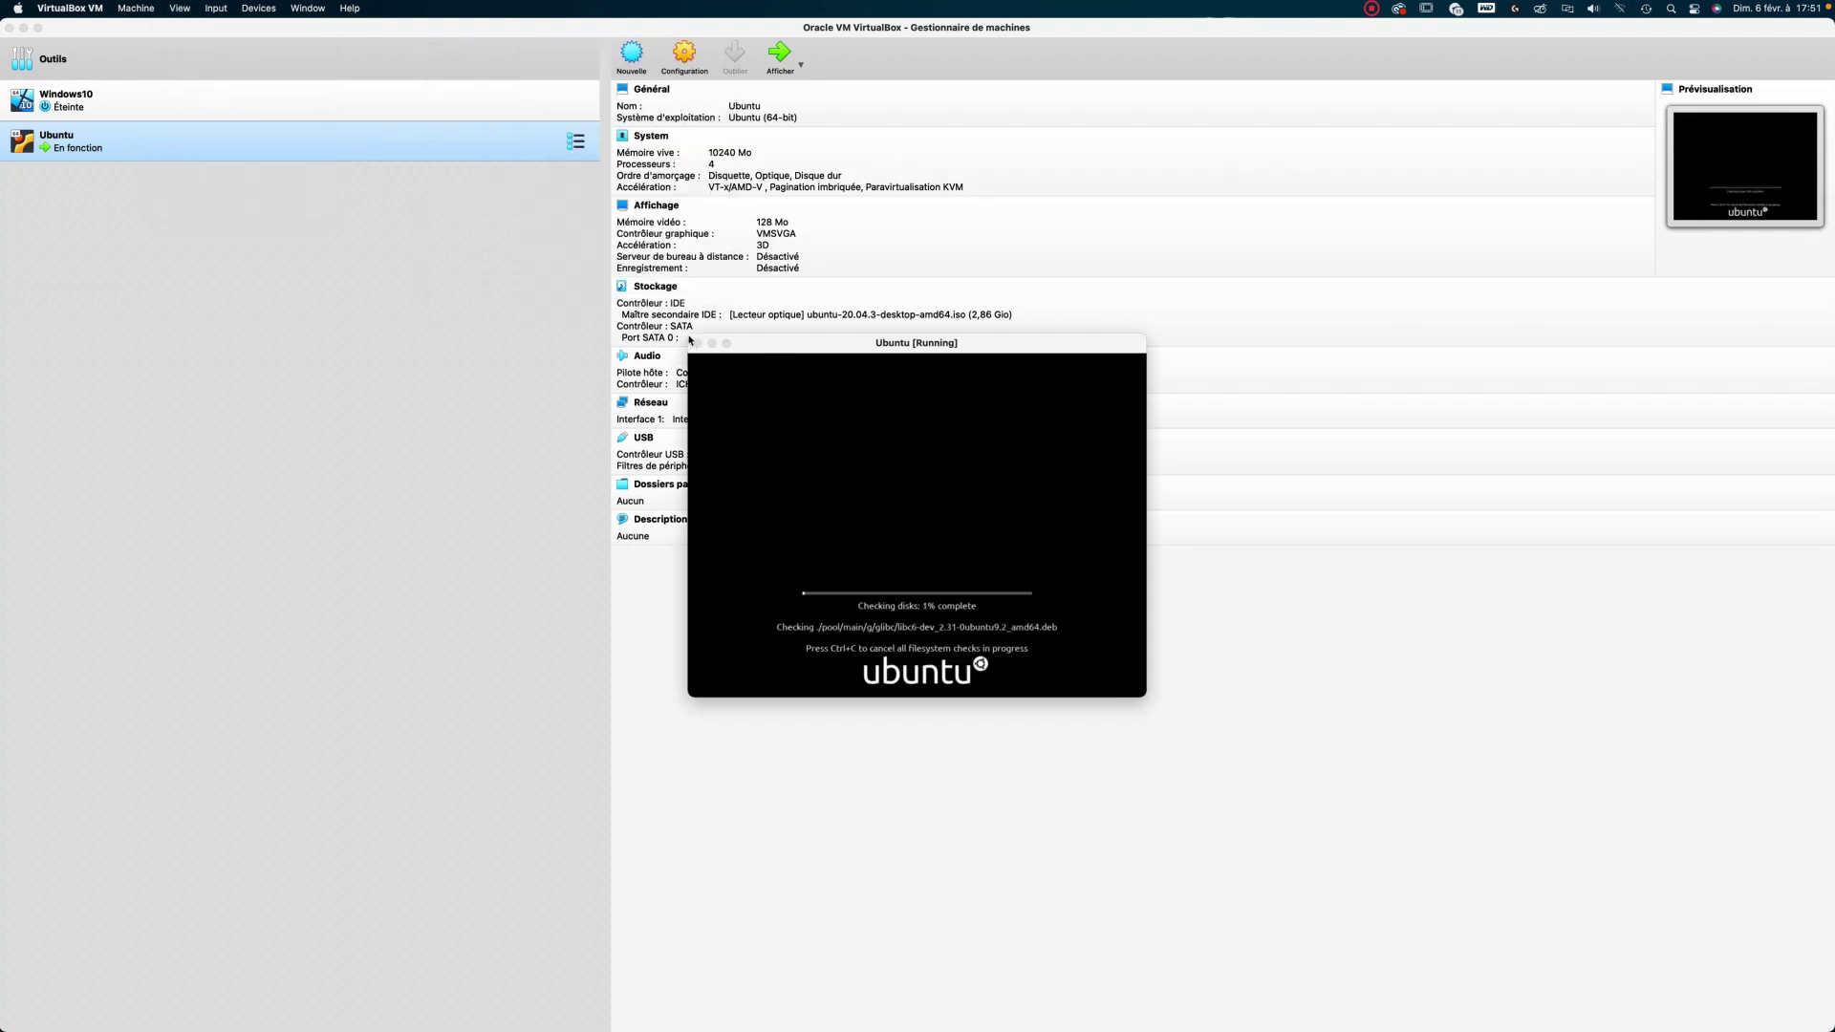
Enlarge the running Ubuntu window and reposition it so that it fills most of the screen.
drag(1146, 696, 1677, 947)
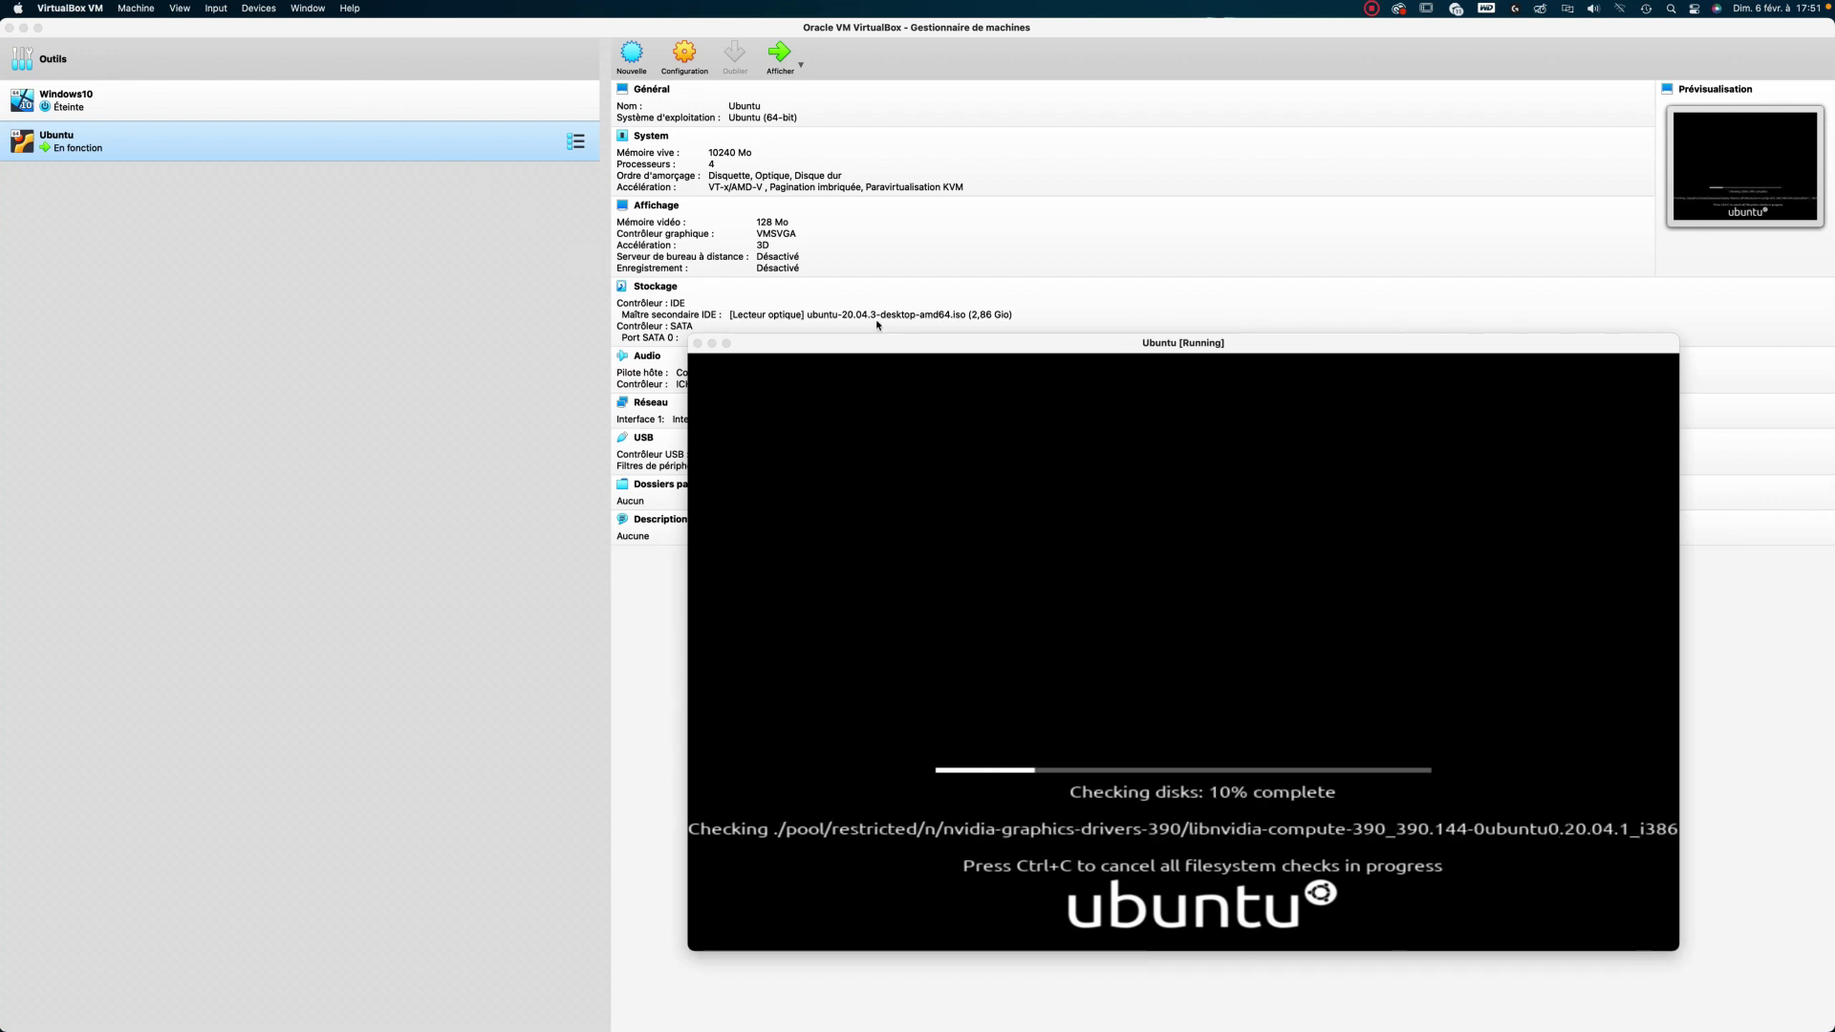
drag(872, 346, 467, 65)
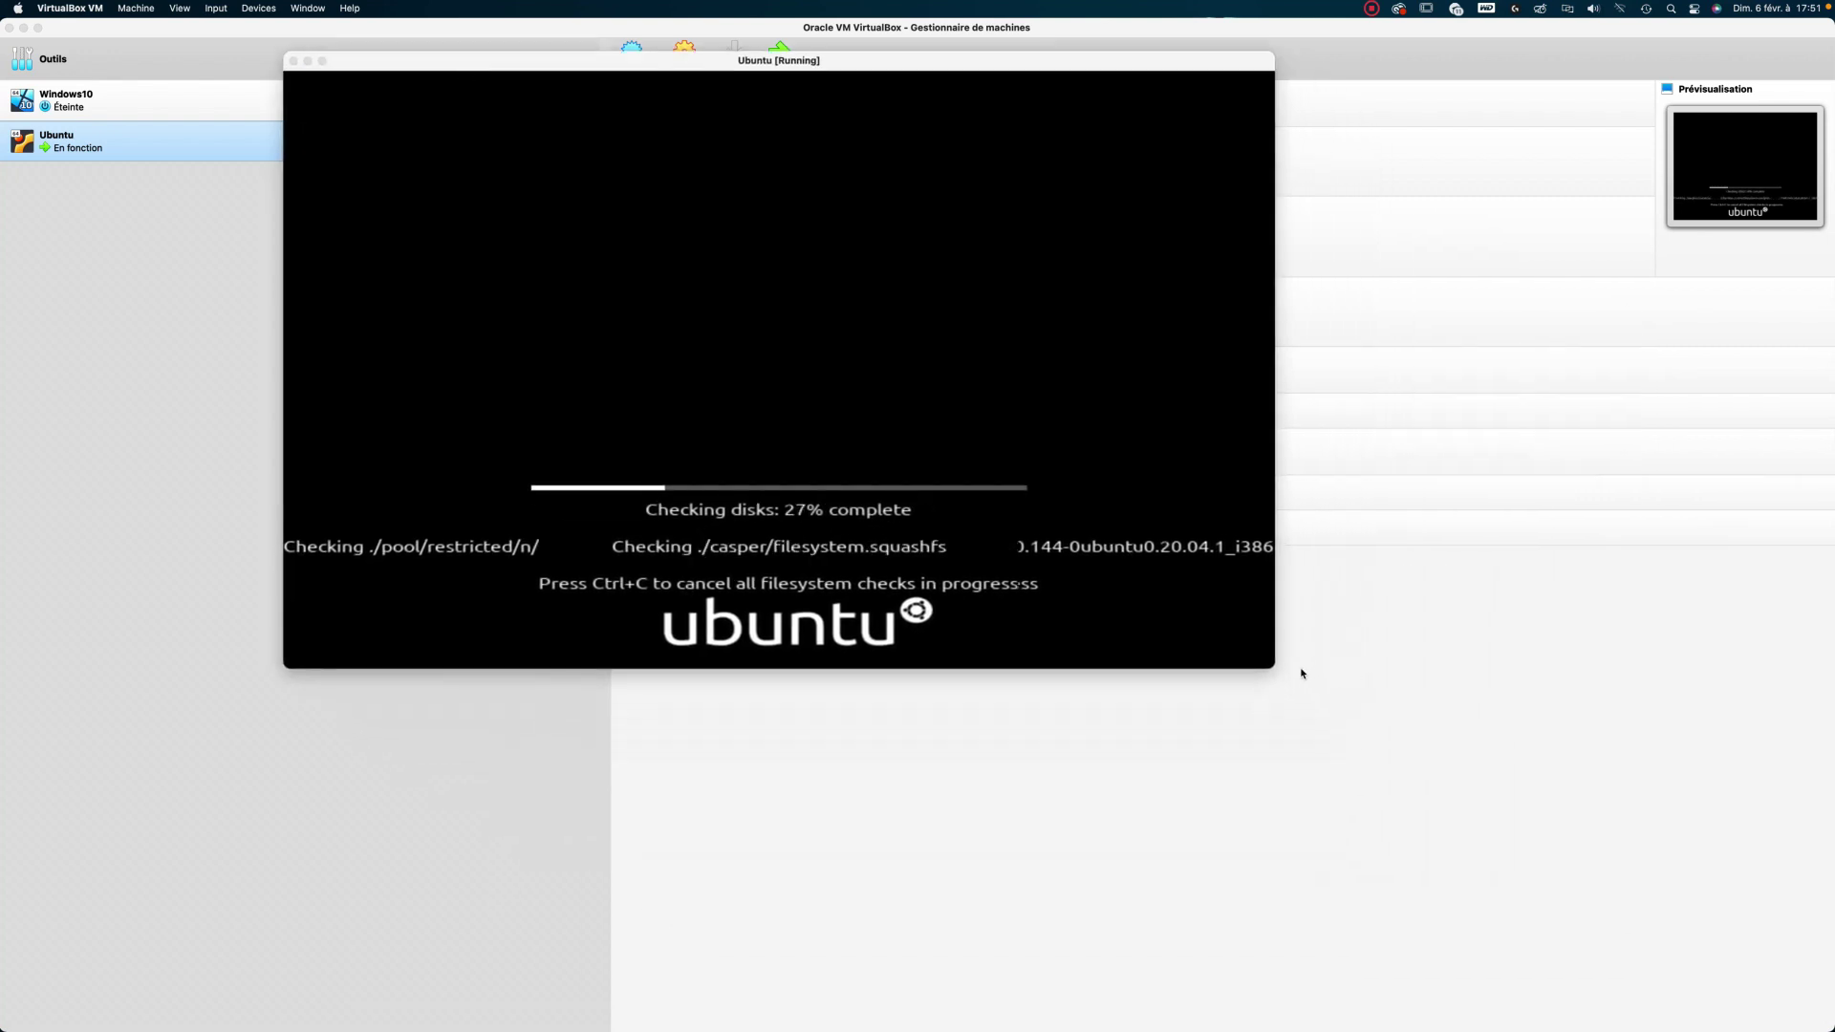
drag(1274, 668, 1609, 924)
drag(902, 95, 757, 70)
drag(935, 75, 938, 78)
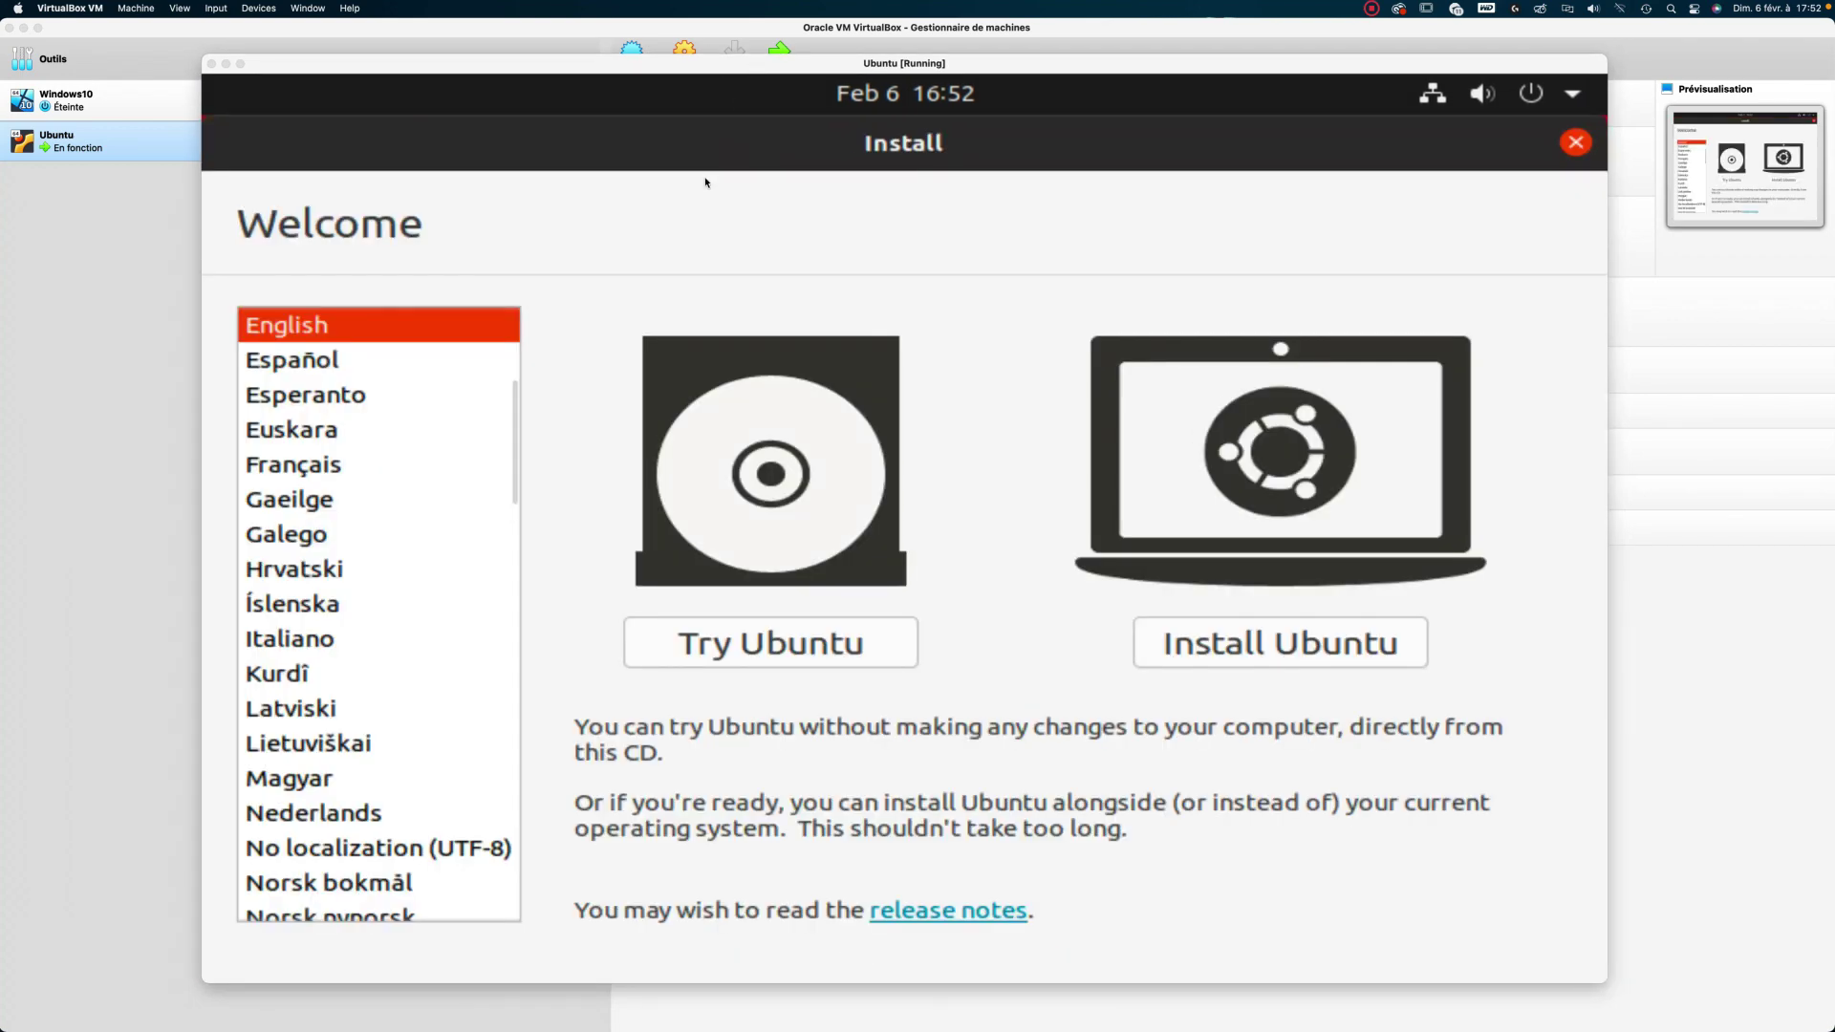
Start the Ubuntu installation in Français, test the keyboard with azertyé"', and accept the French (legacy, alt.) layout.
click(355, 467)
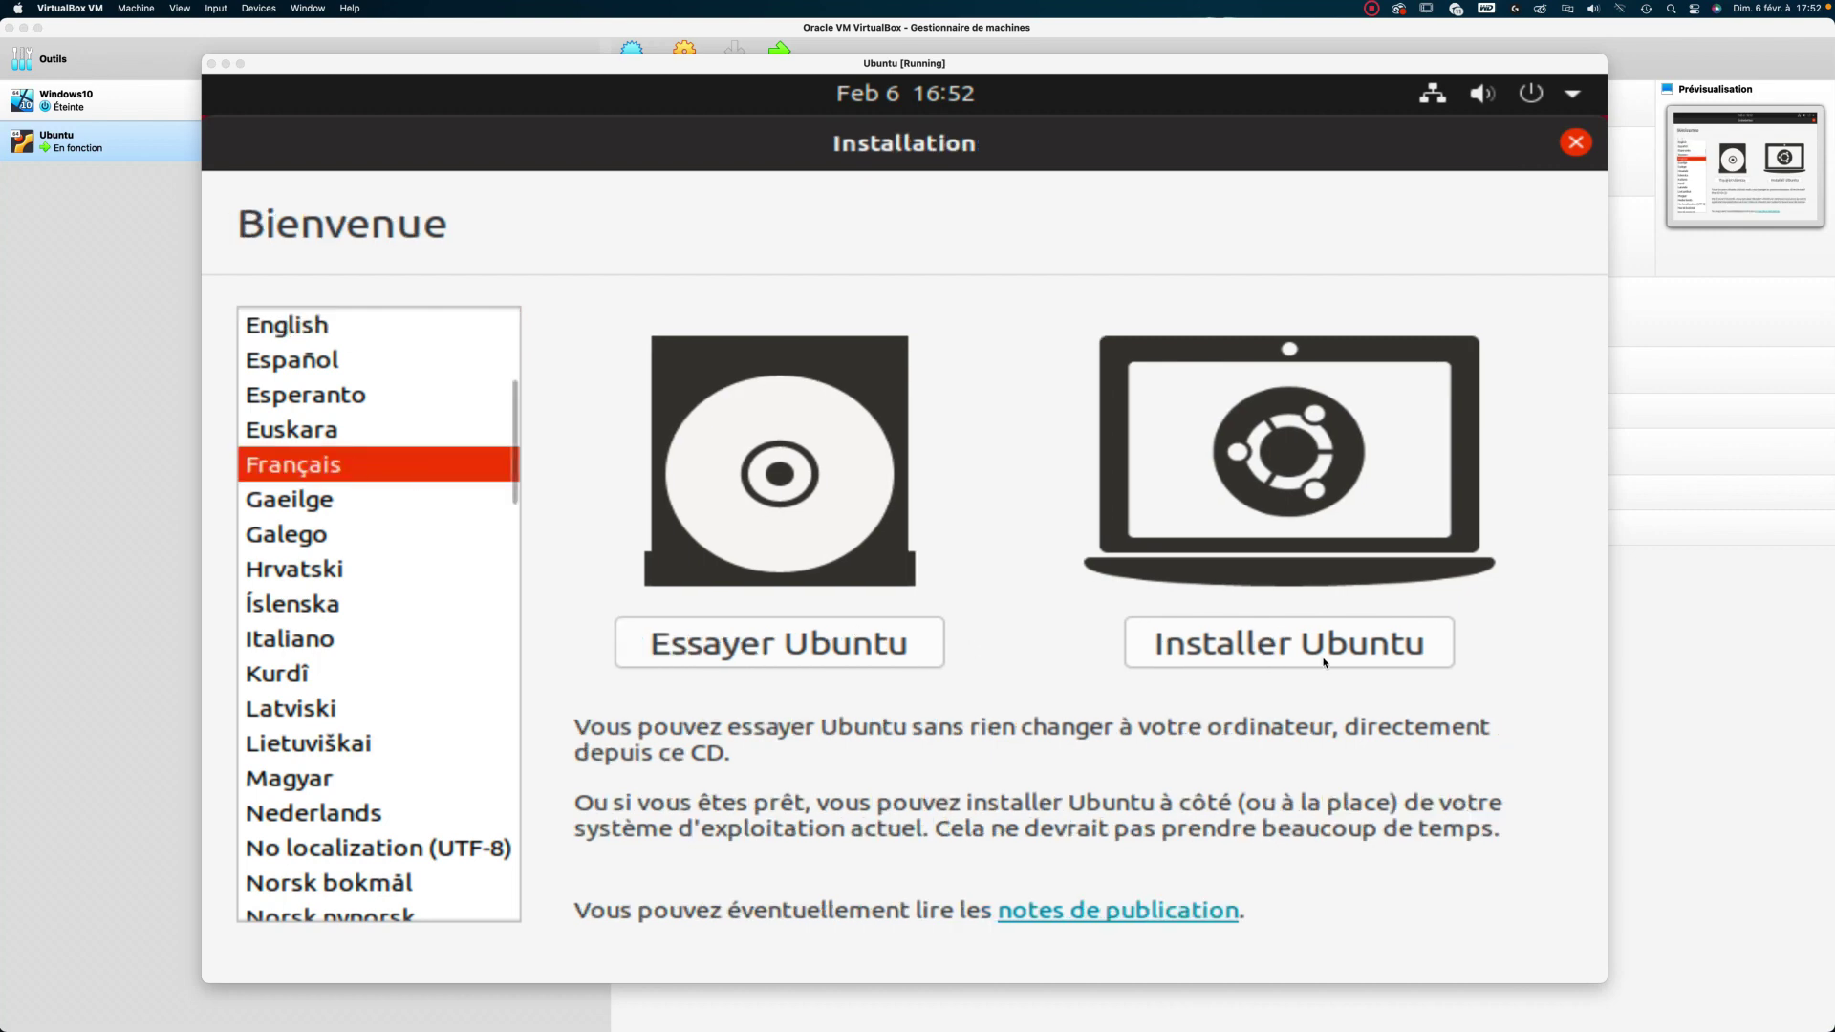
click(1269, 643)
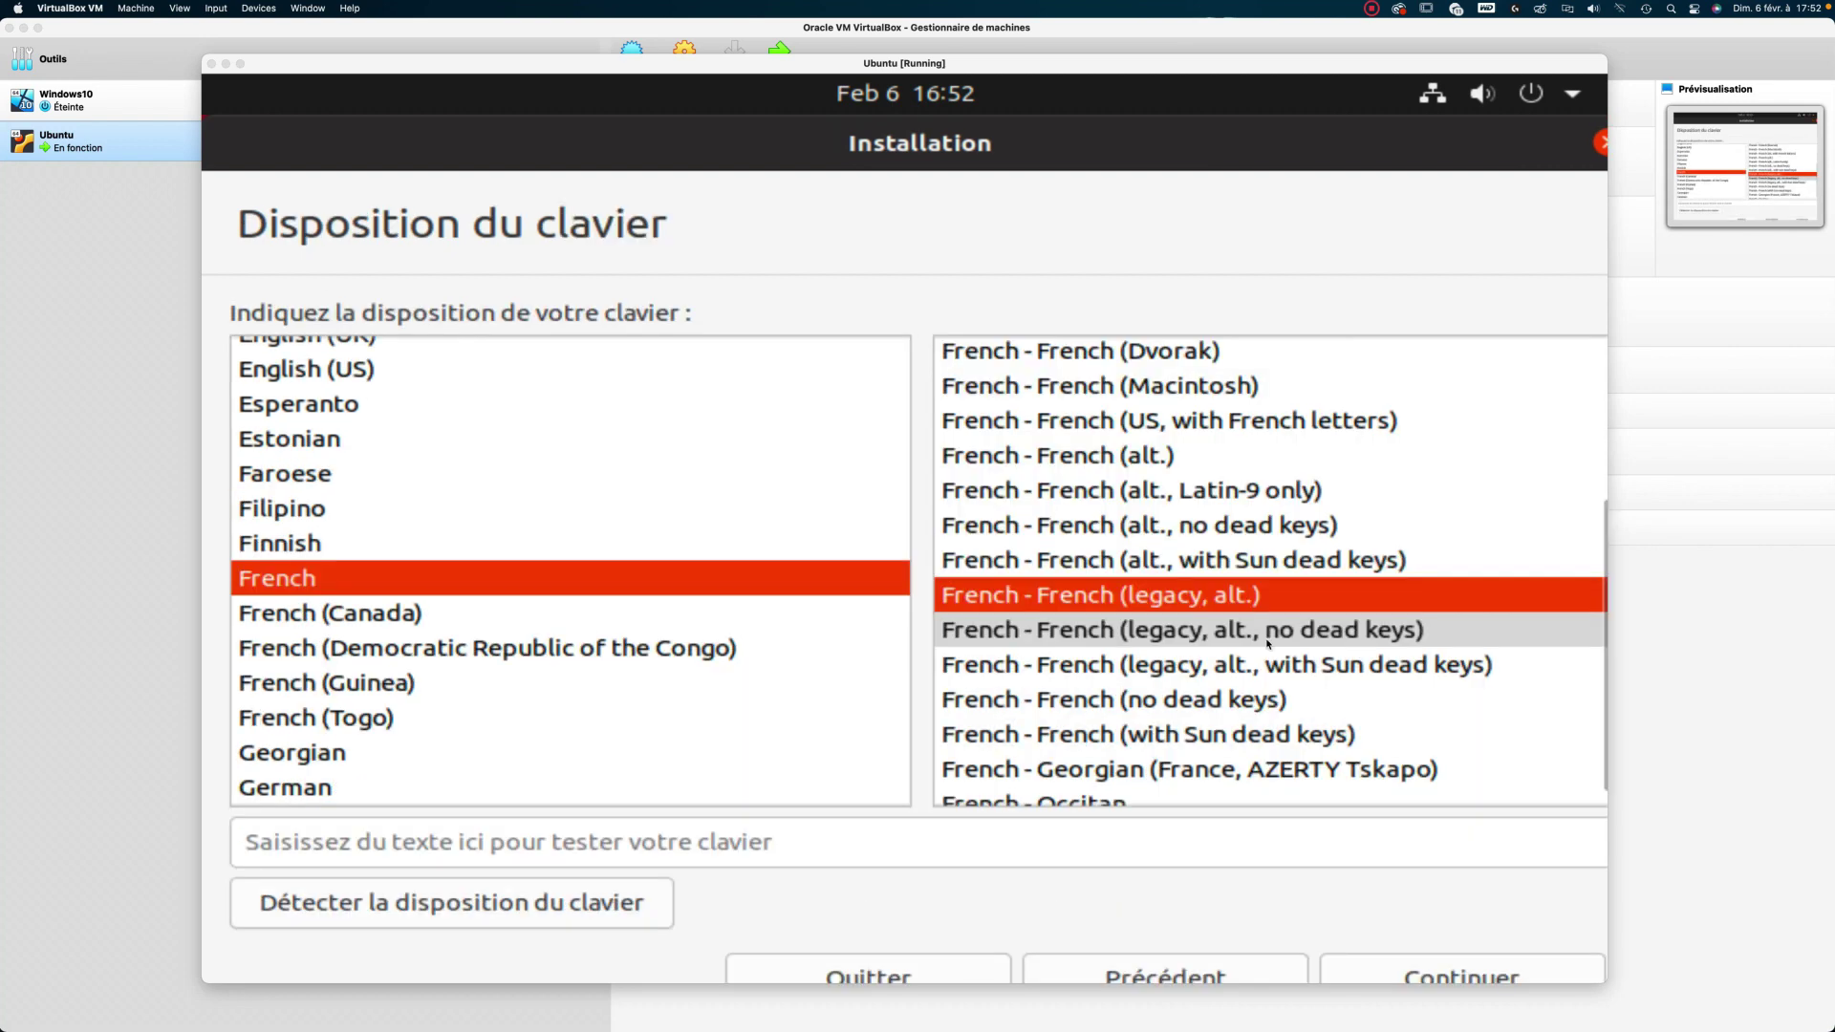
click(604, 843)
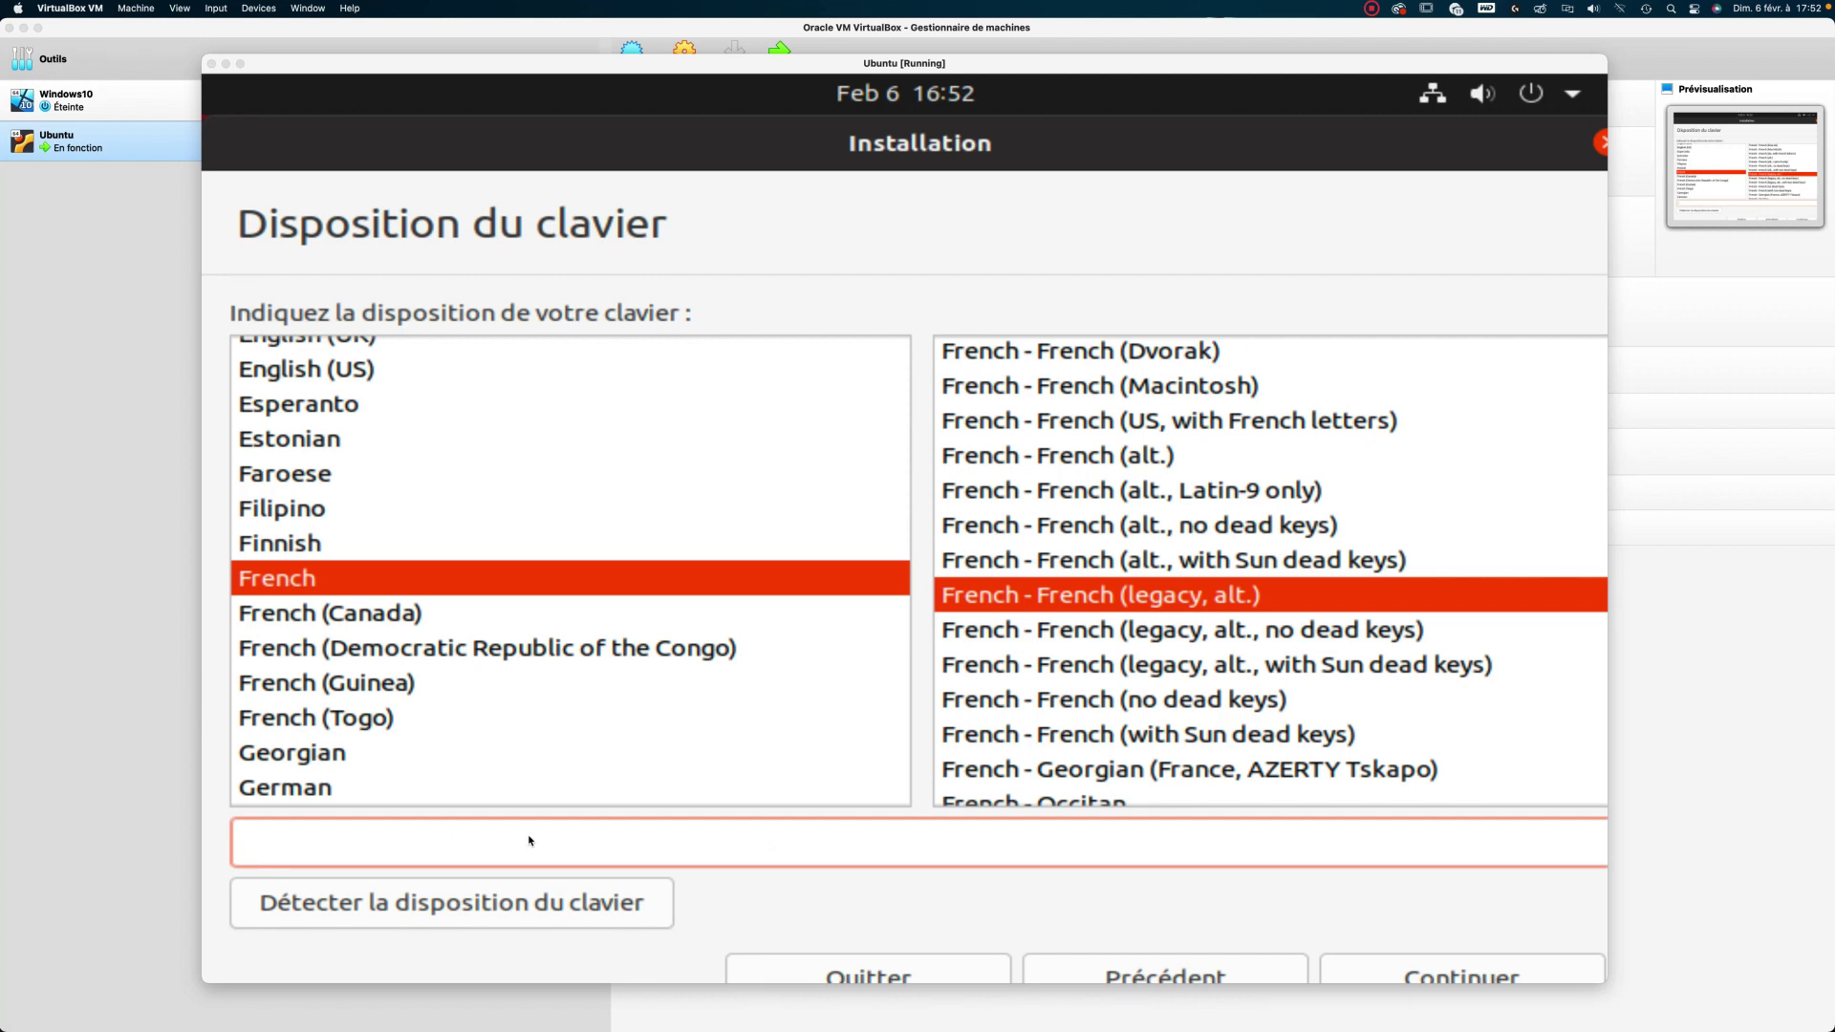
text(azertyé"')
click(1431, 975)
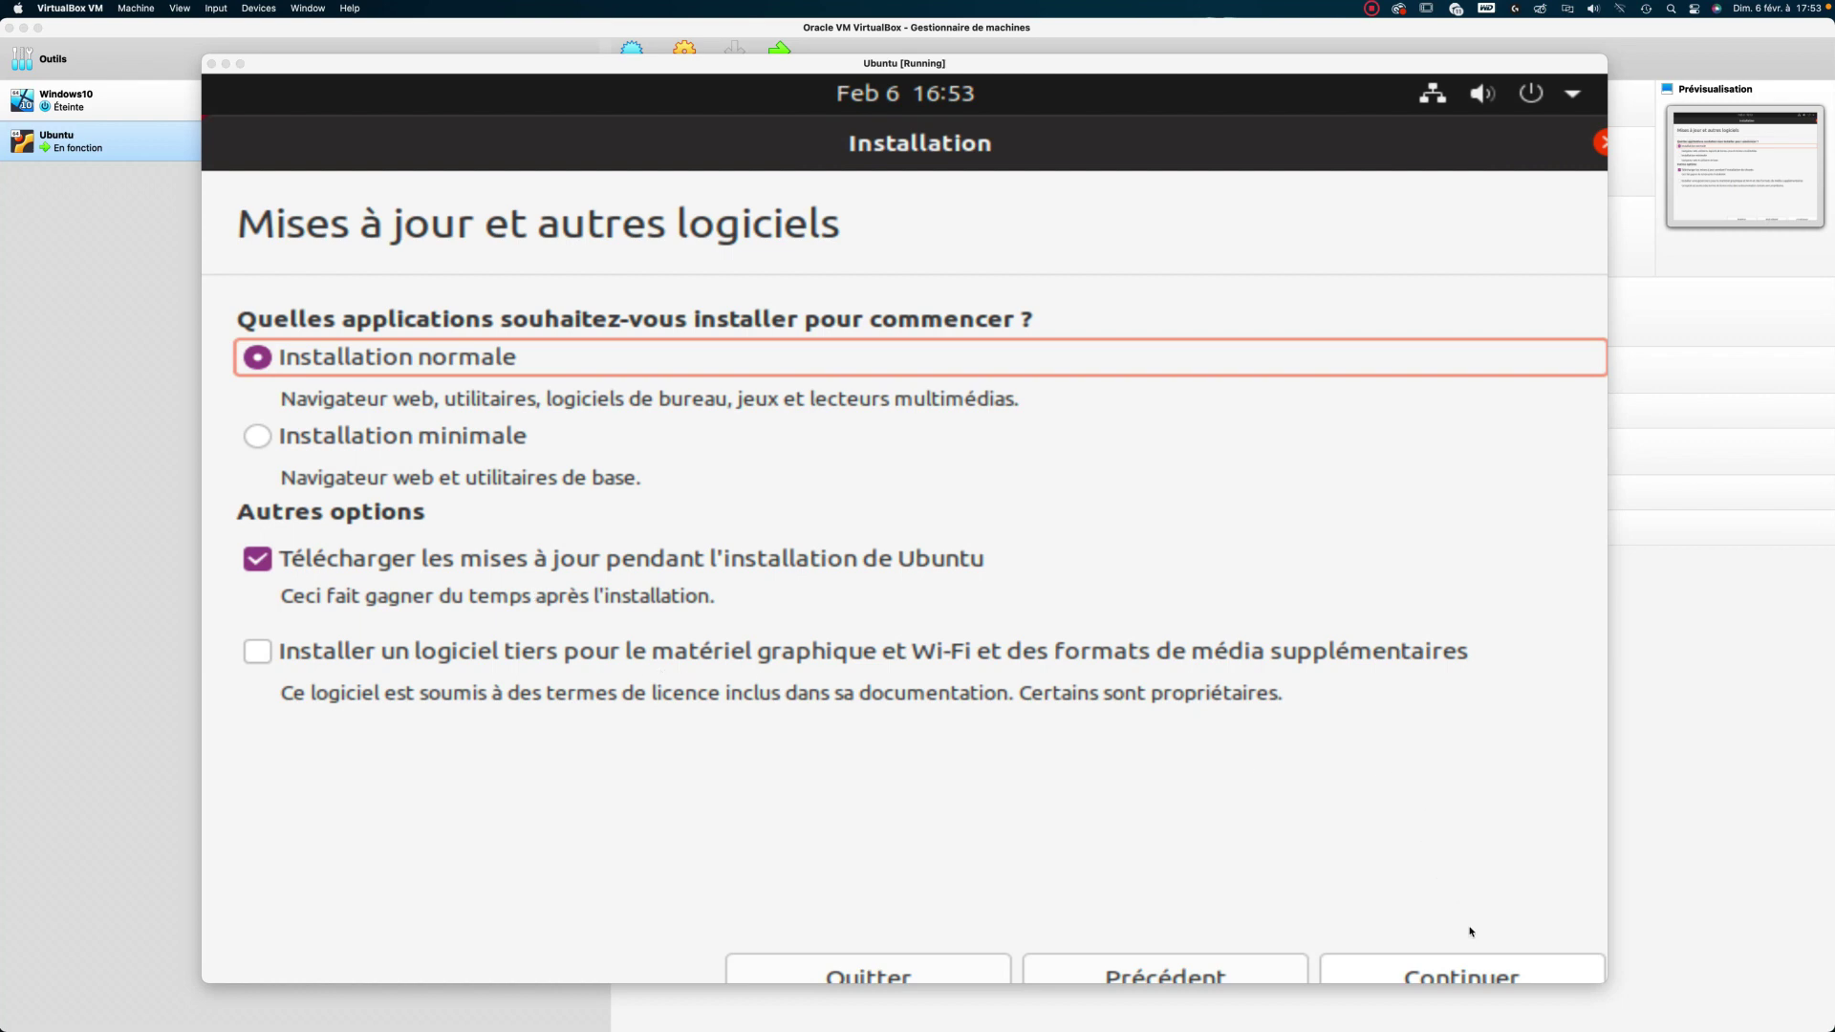
Accept the normal installation with updates downloaded during installation, and slightly enlarge the virtual machine window.
click(1460, 967)
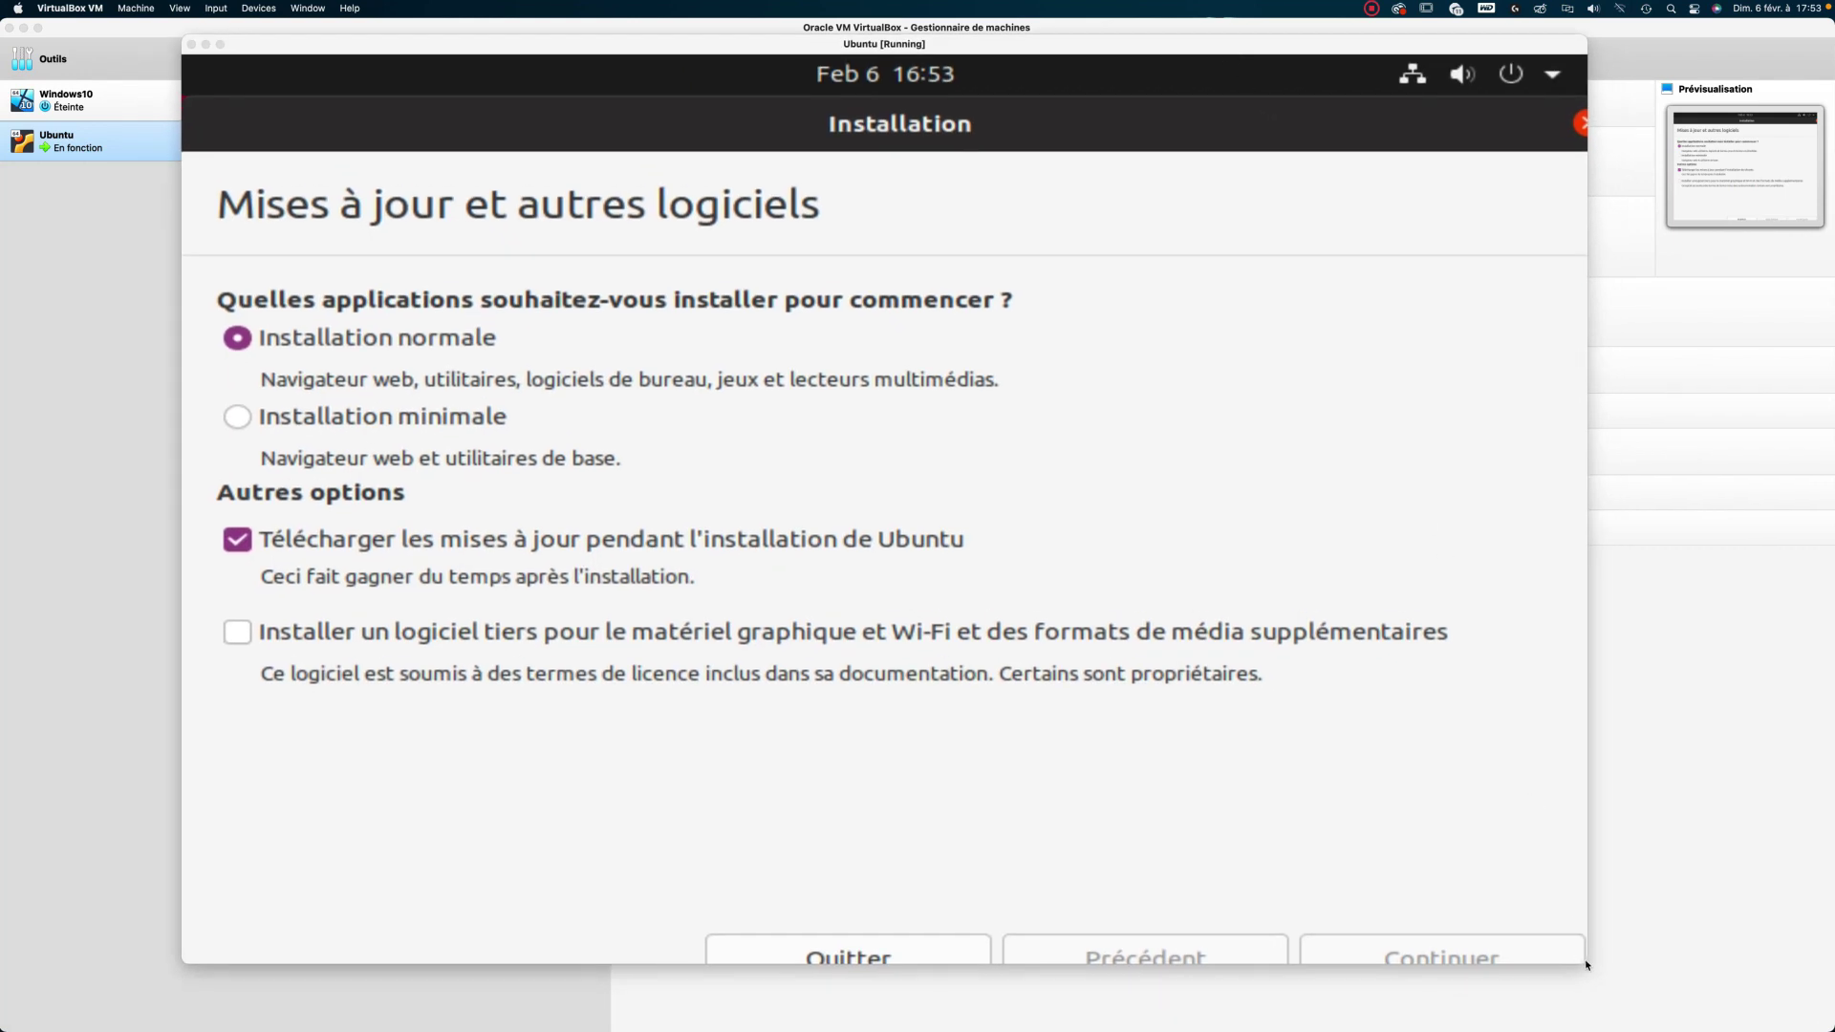
drag(1580, 961, 1609, 987)
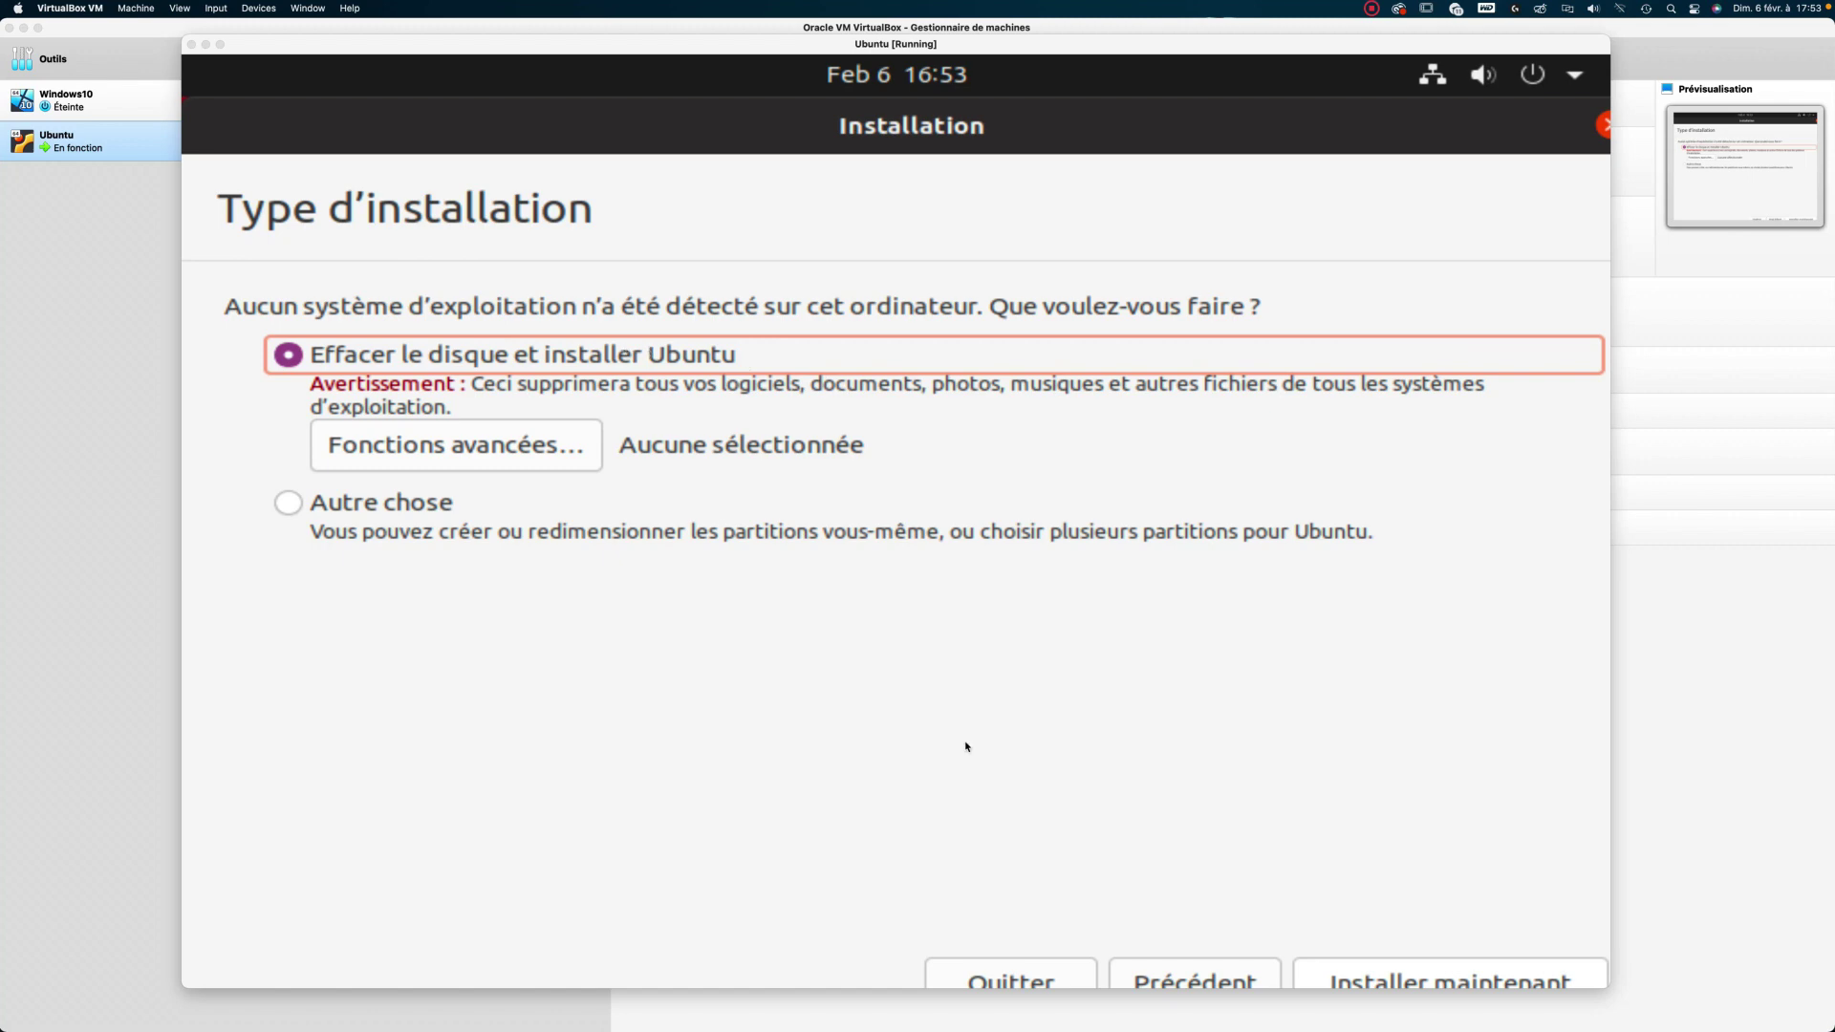
Install Ubuntu by erasing the whole disk, confirm the disk changes, and accept Paris as the location.
click(1388, 971)
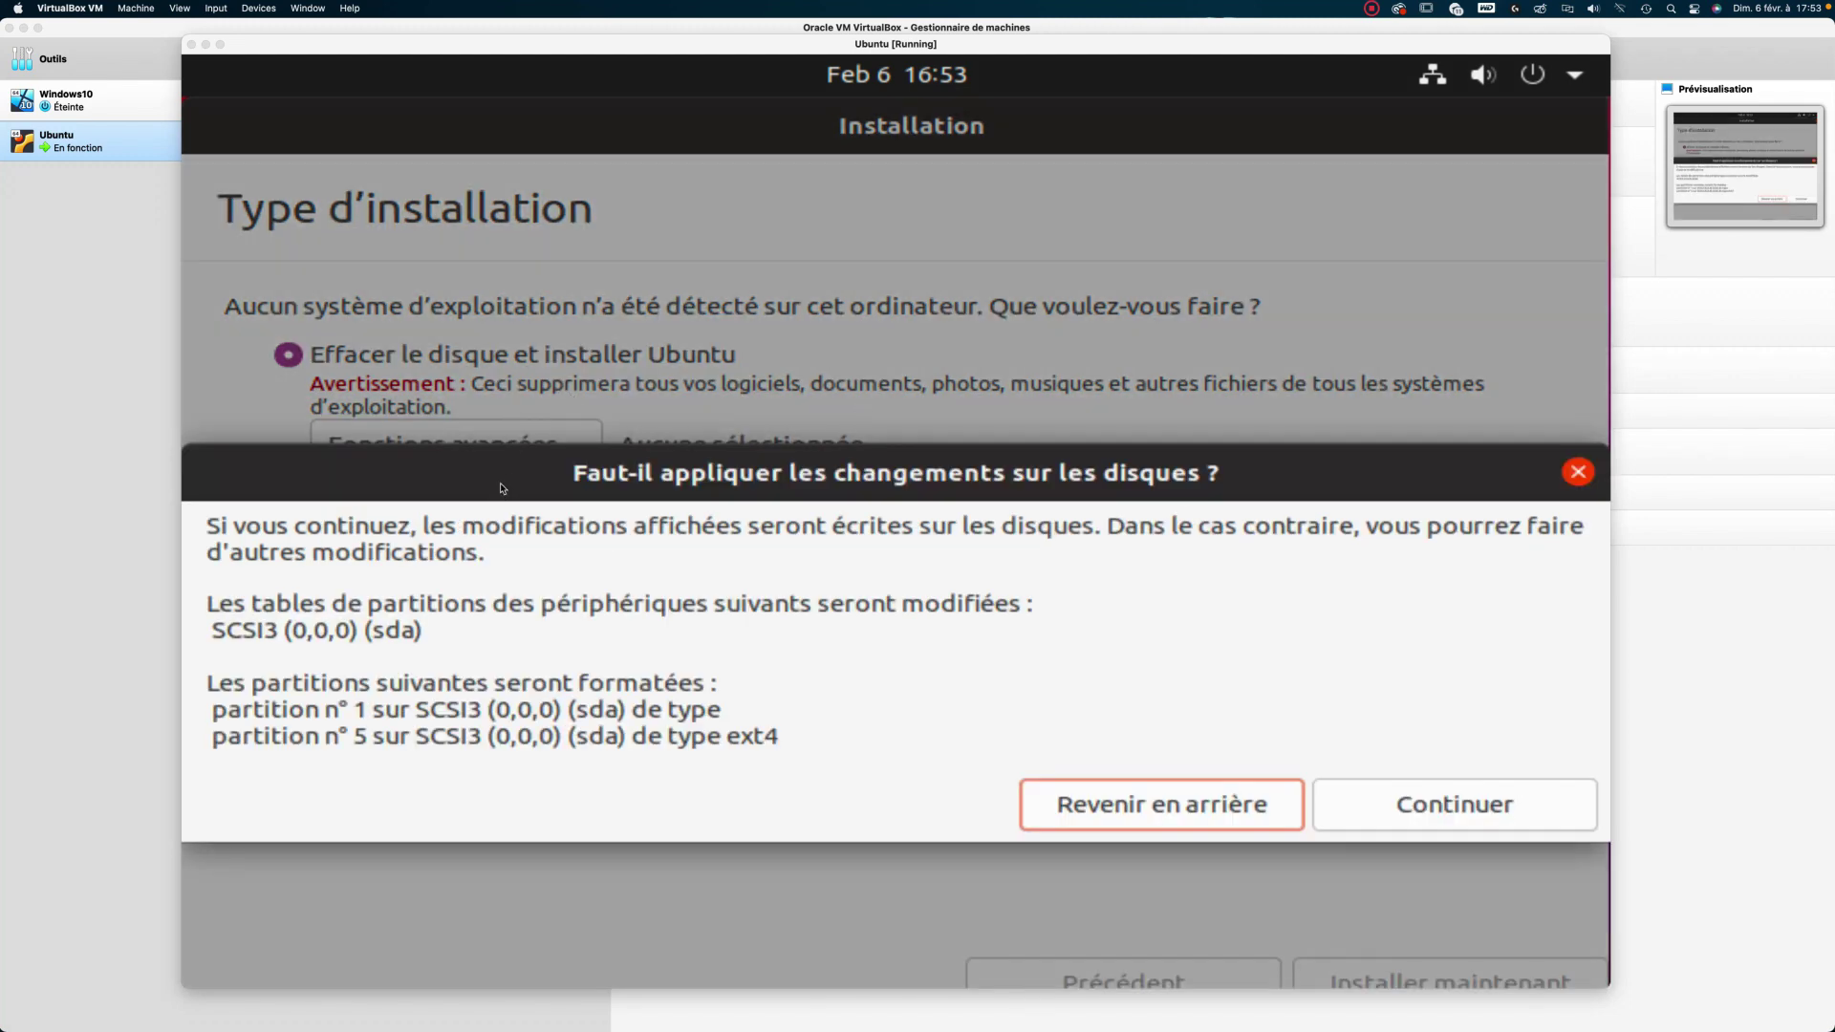
click(1409, 806)
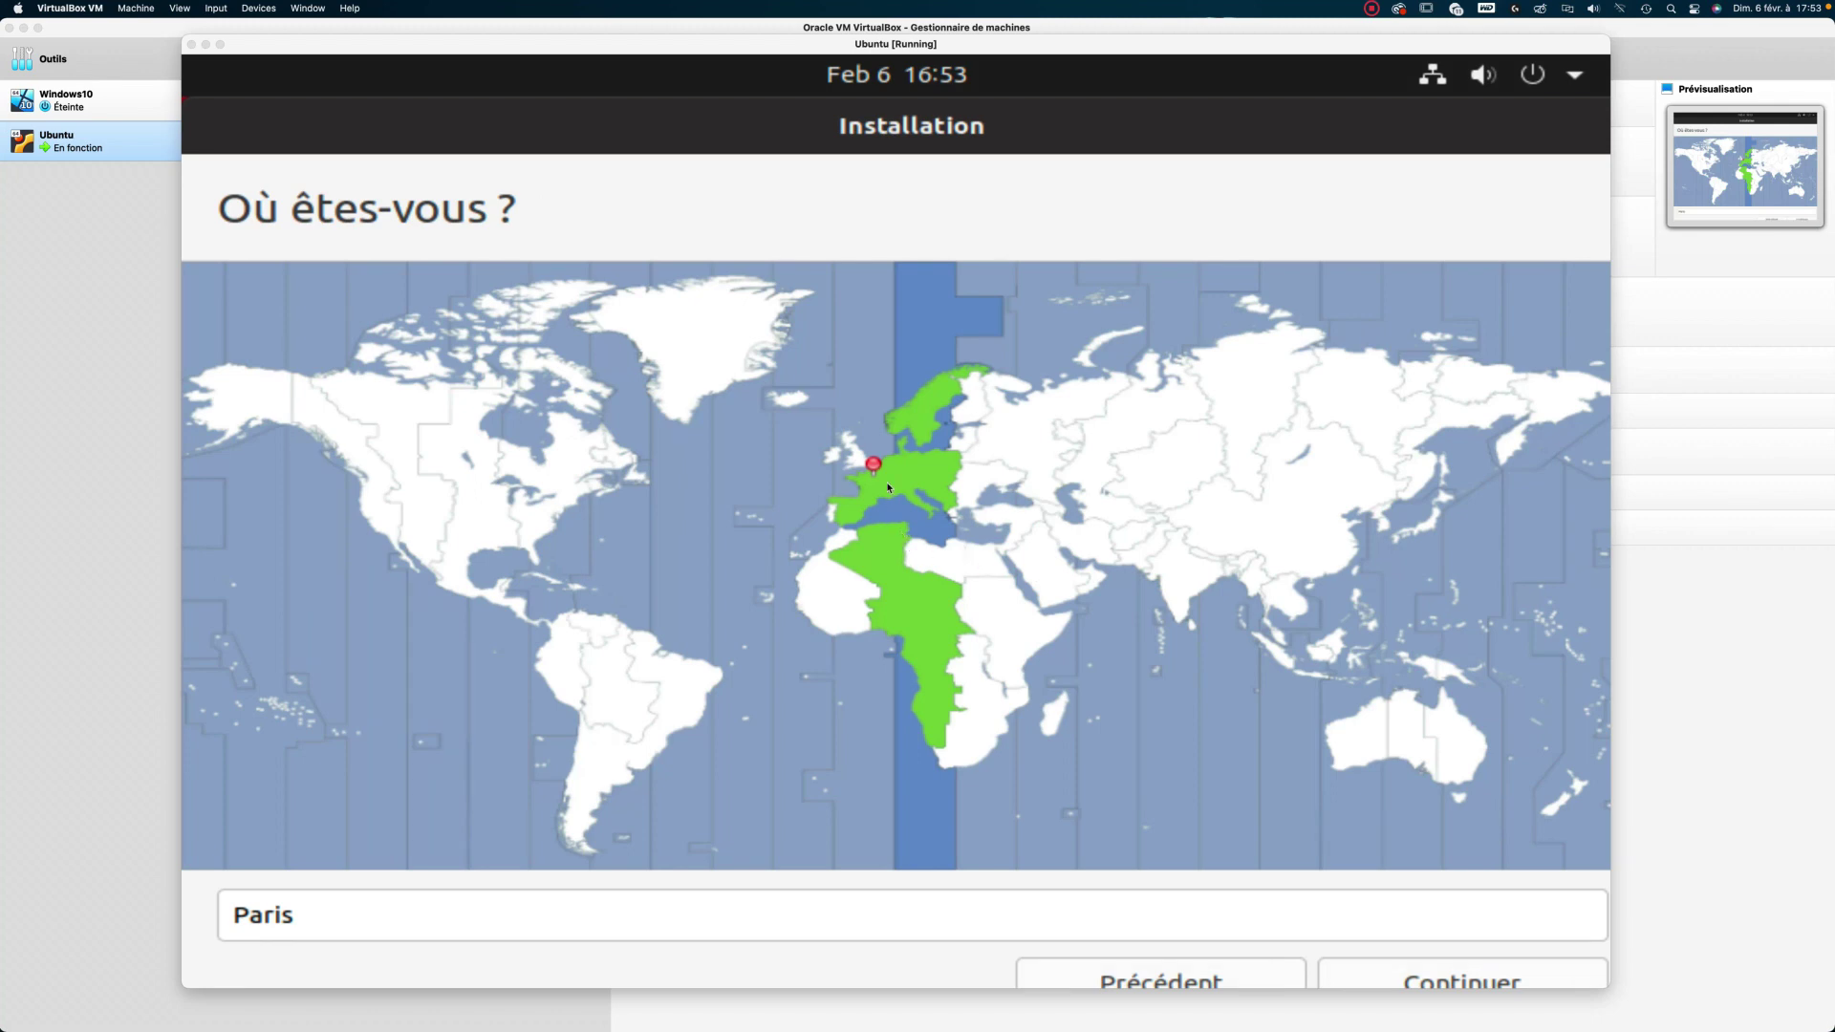
click(1403, 977)
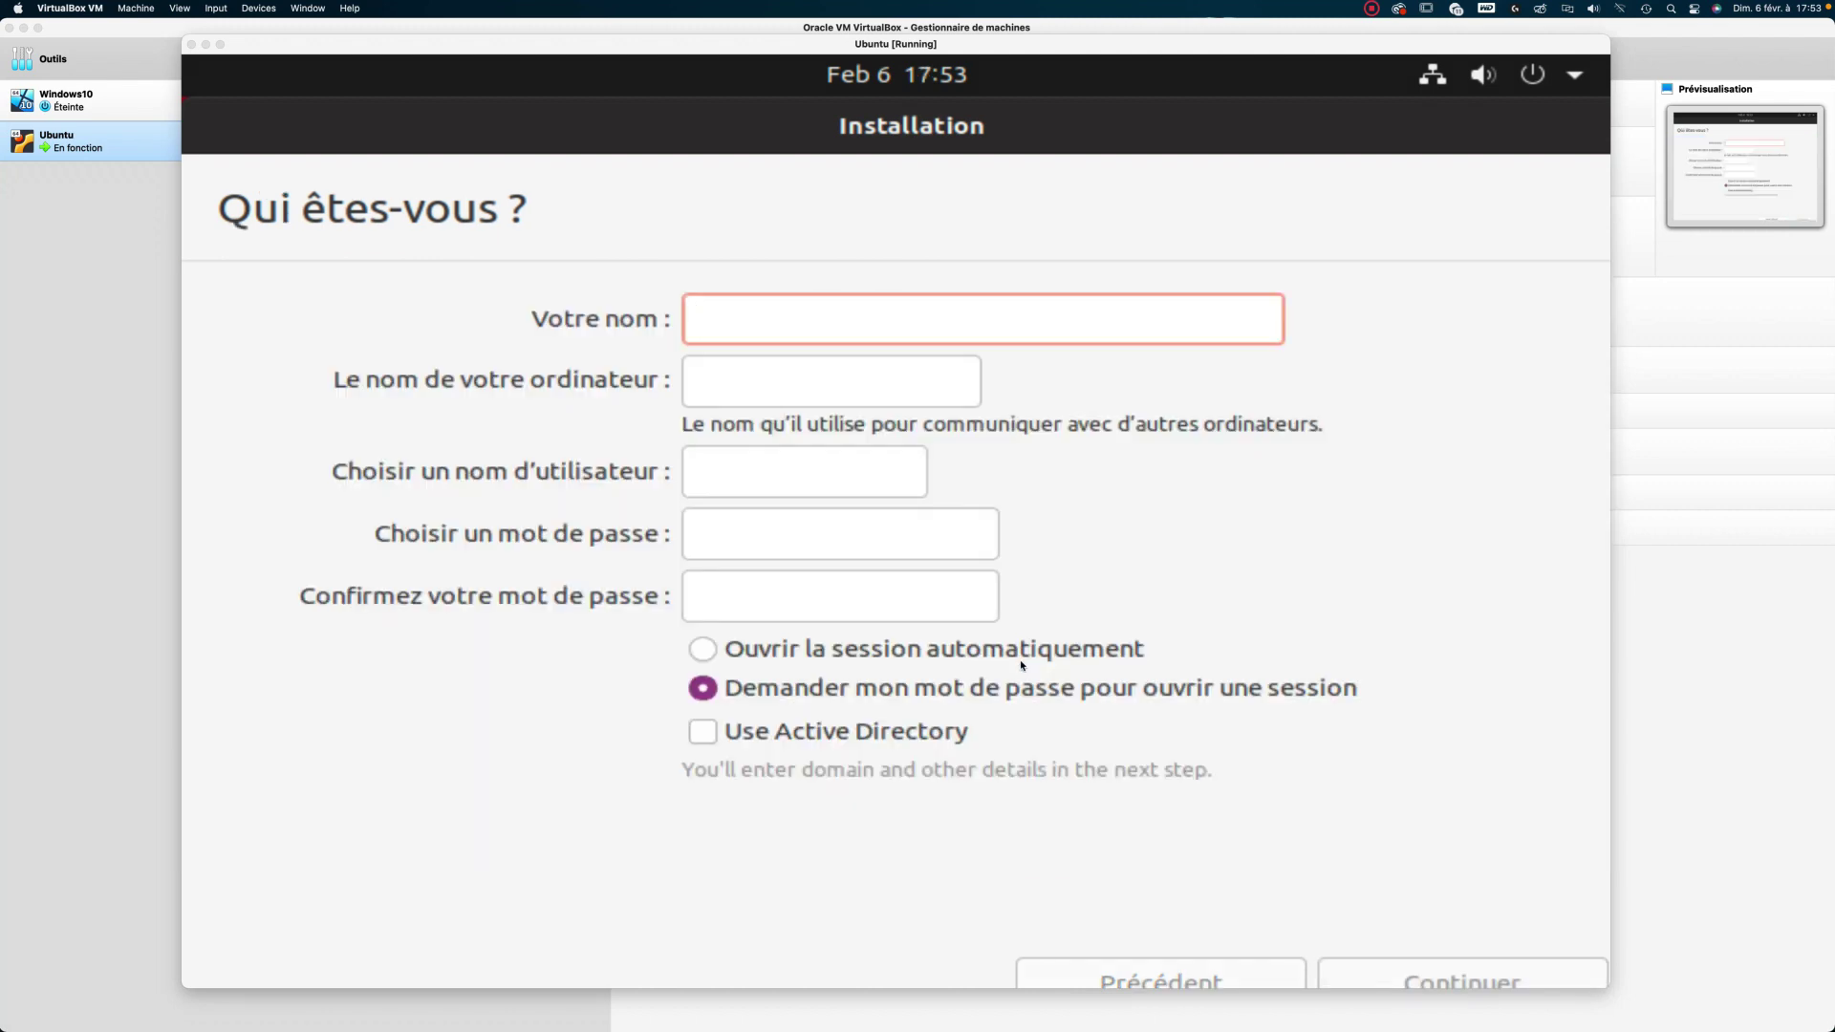
Enter networks as the account's display name, letting the computer name and username follow from it.
text(ne)
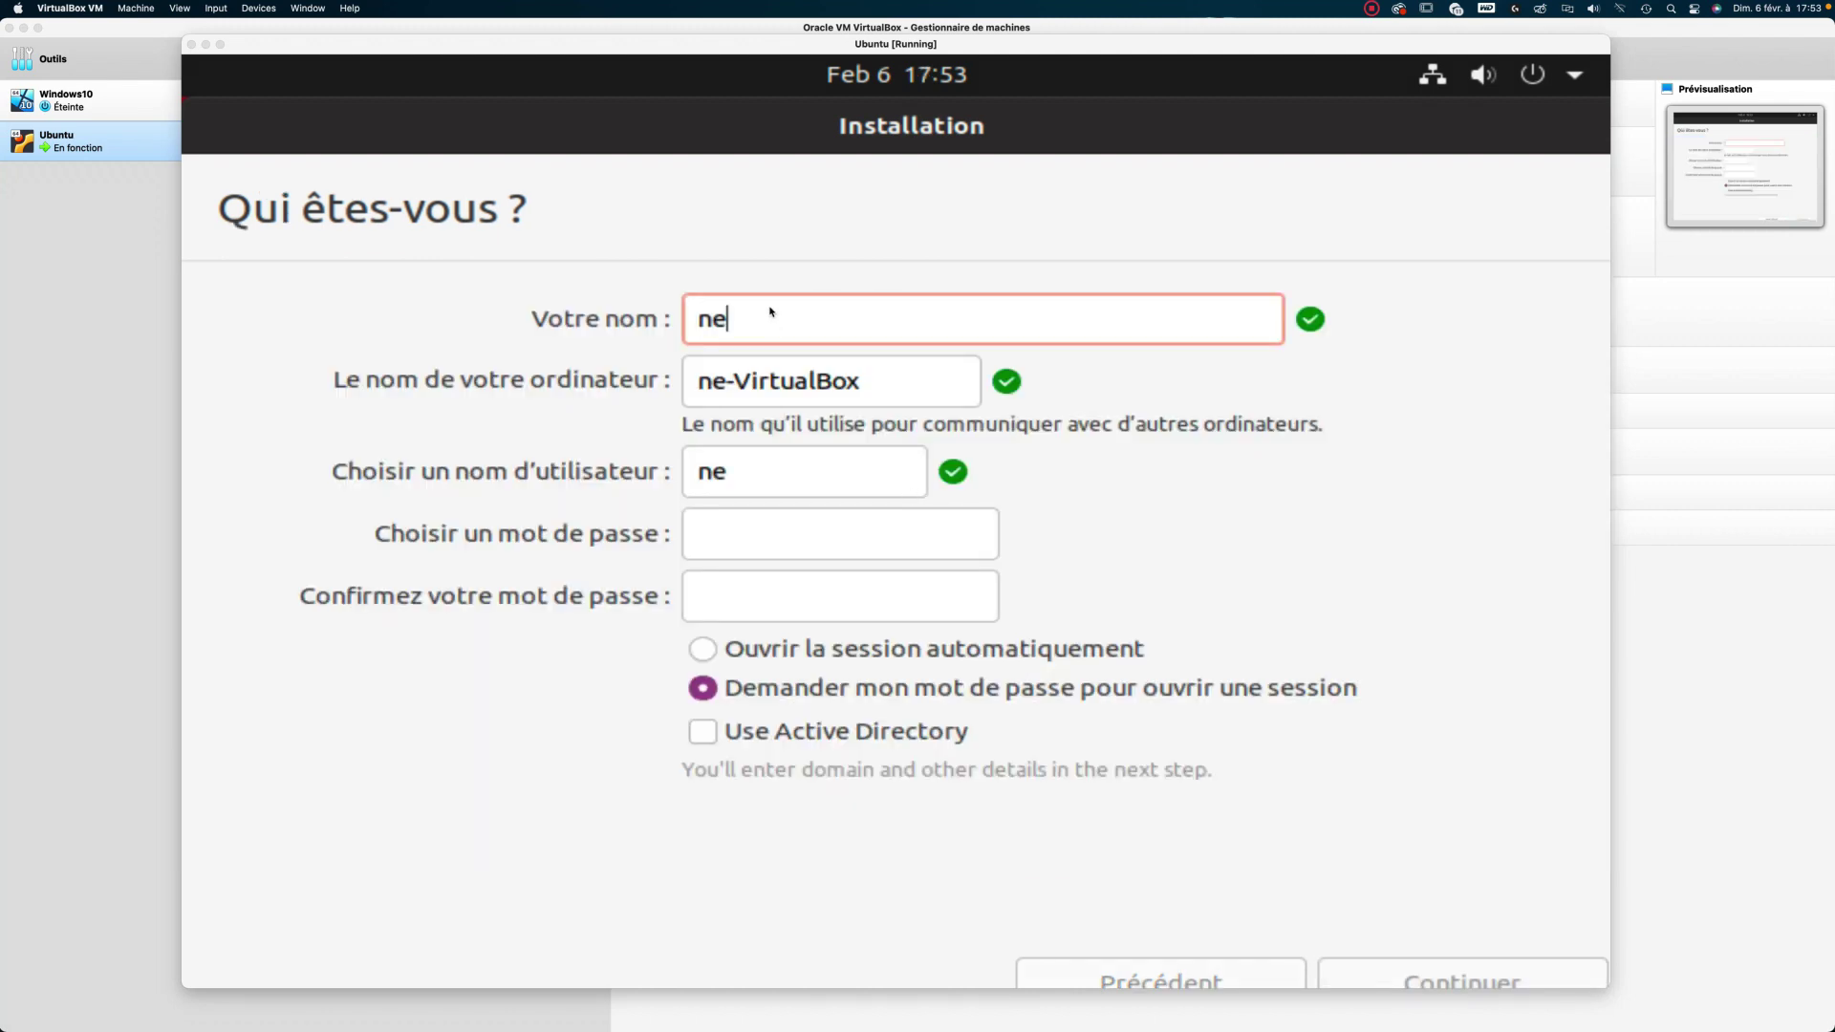
text(tzorks)
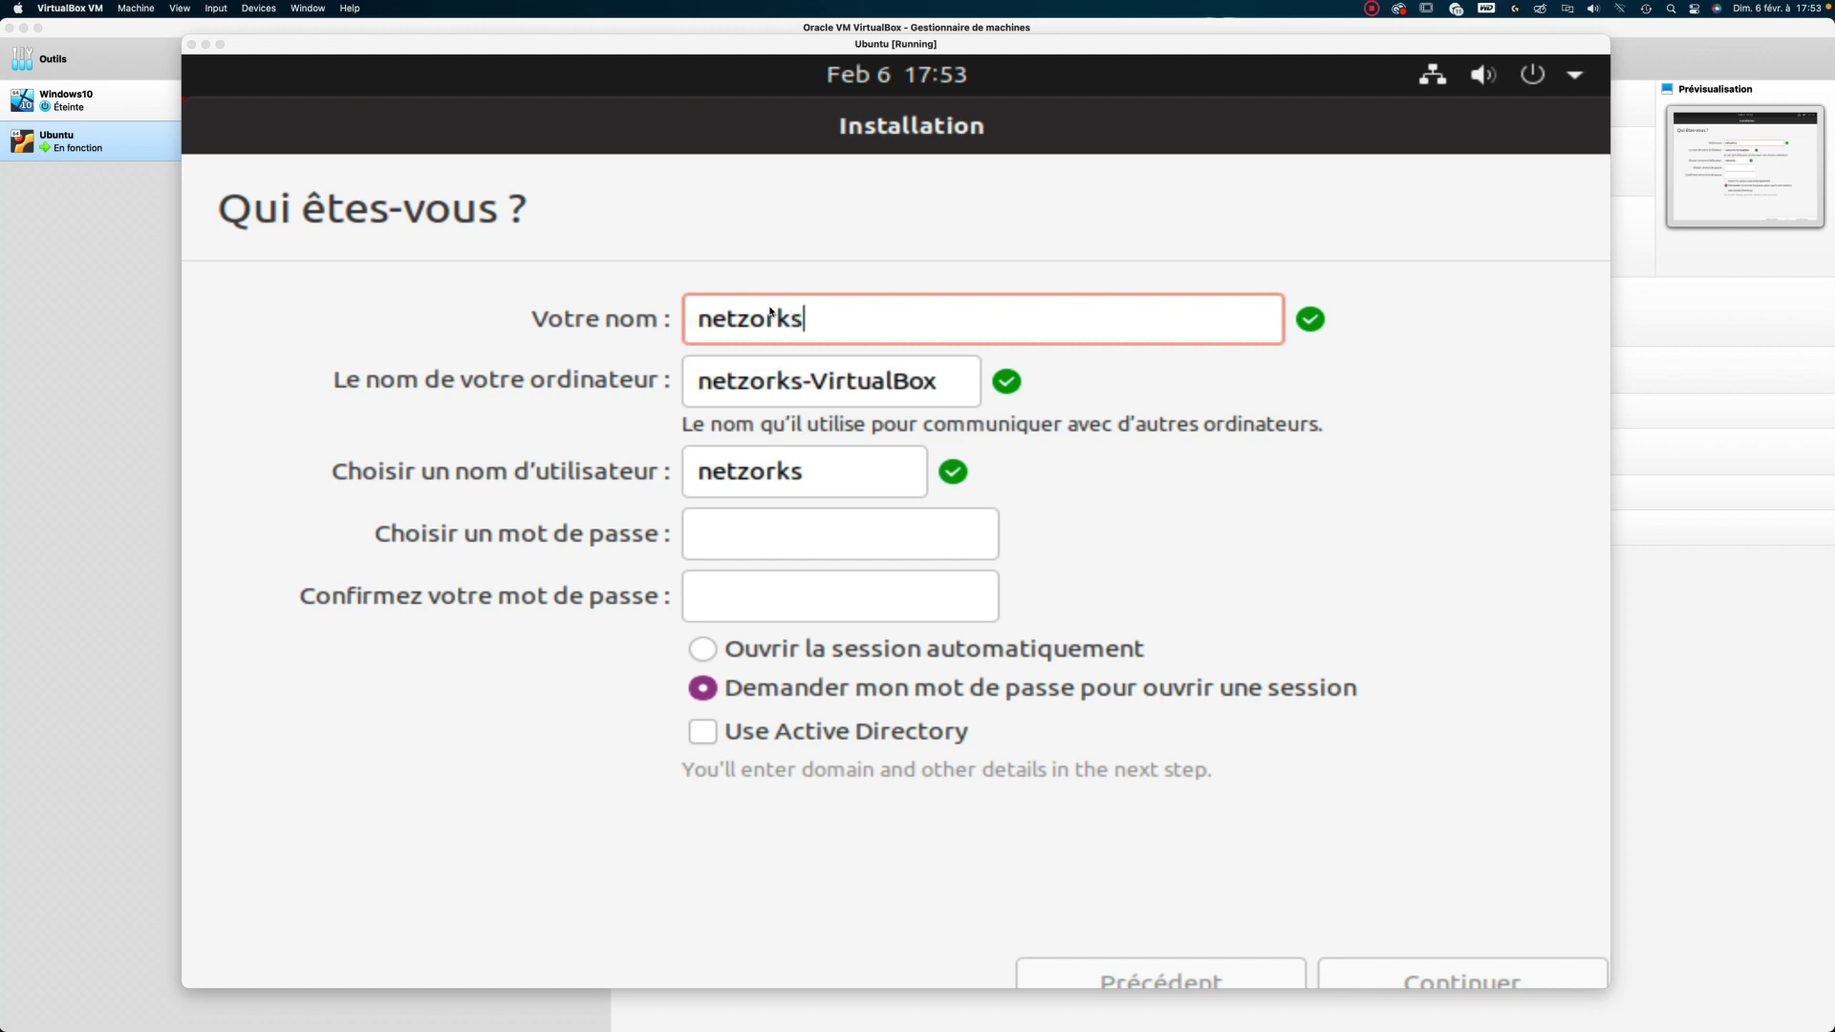
key(BackSpace)
key(BackSpace)
key(BackSpace)
key(BackSpace)
key(BackSpace)
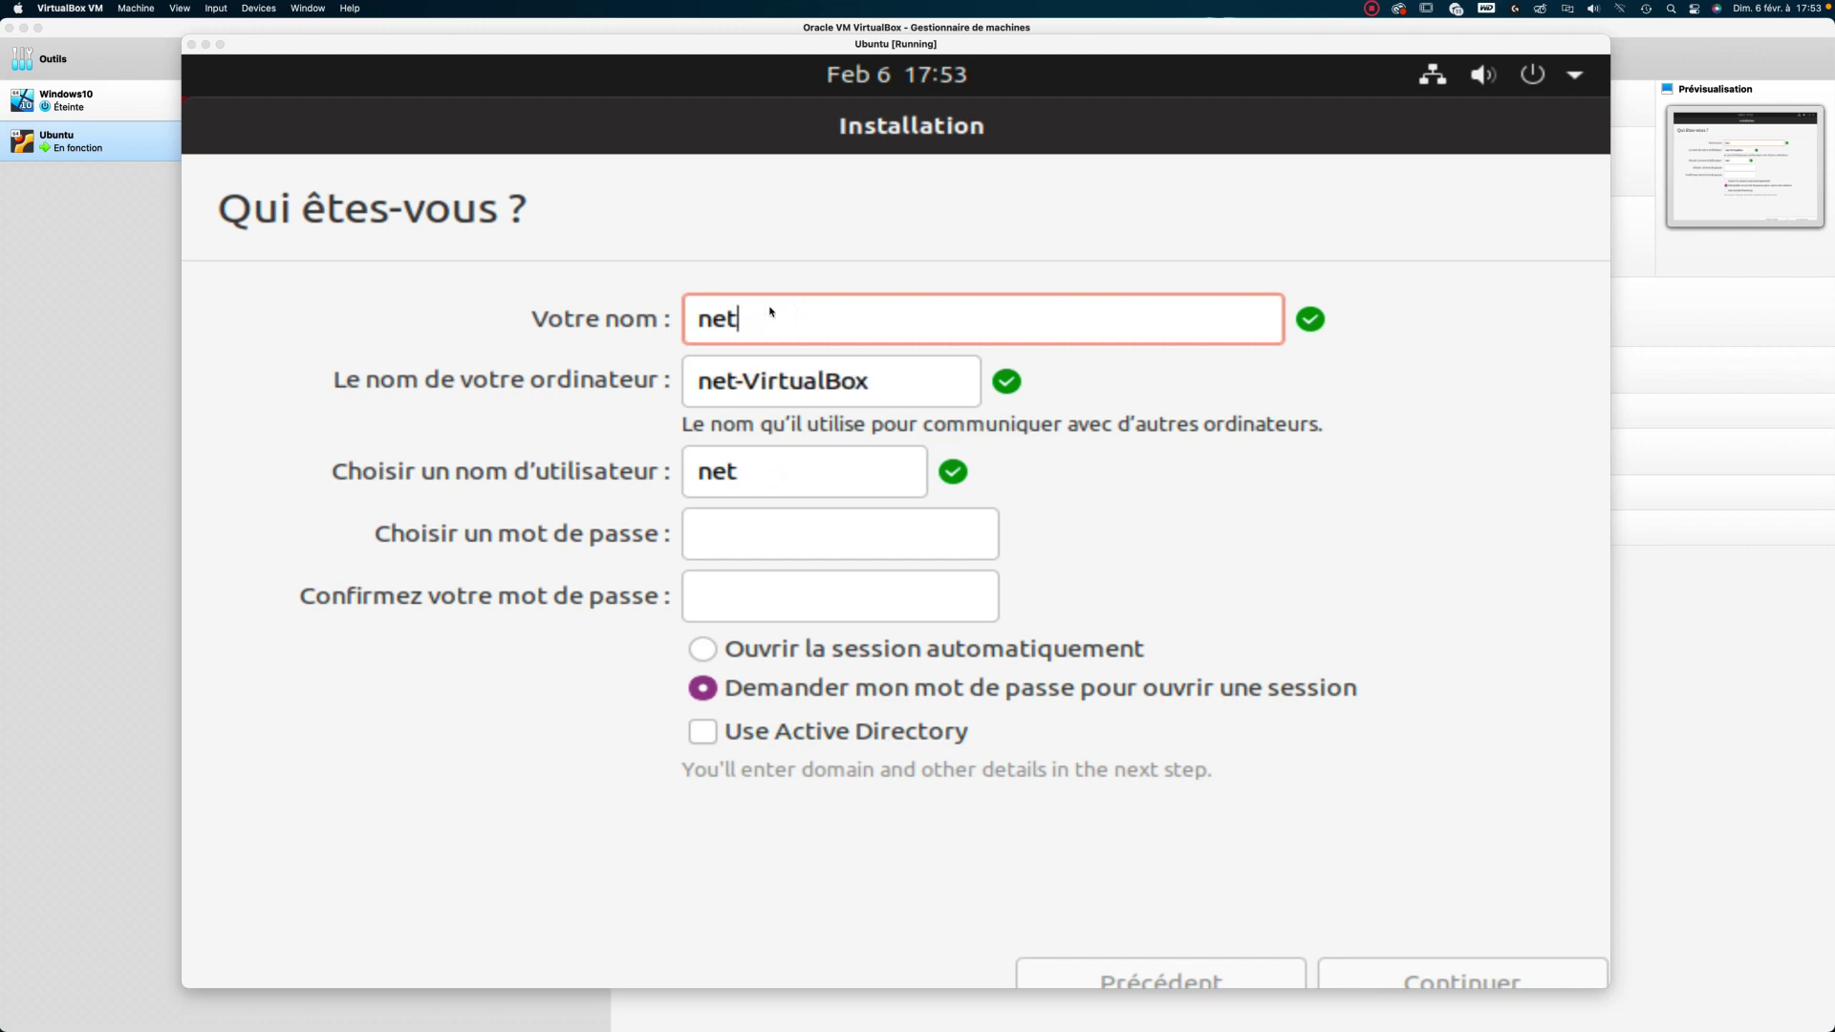
text(works)
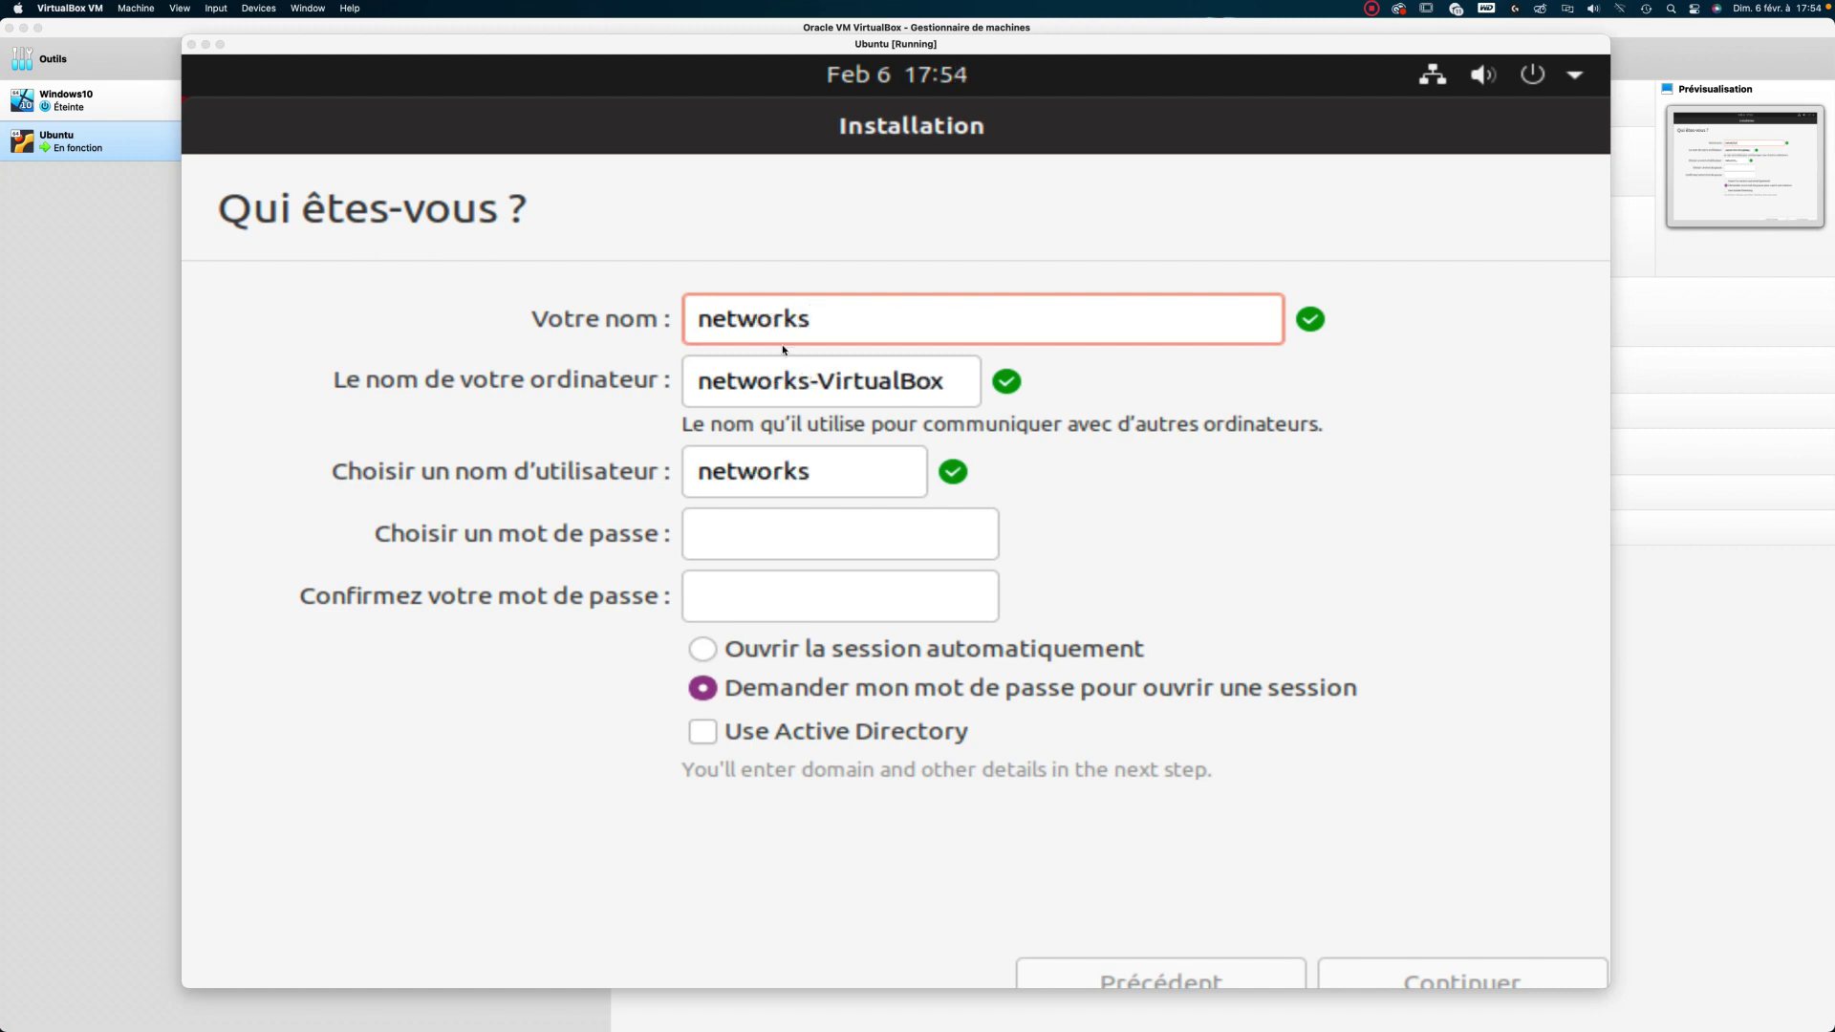
Set the account to open its session automatically instead of asking for a password.
click(775, 534)
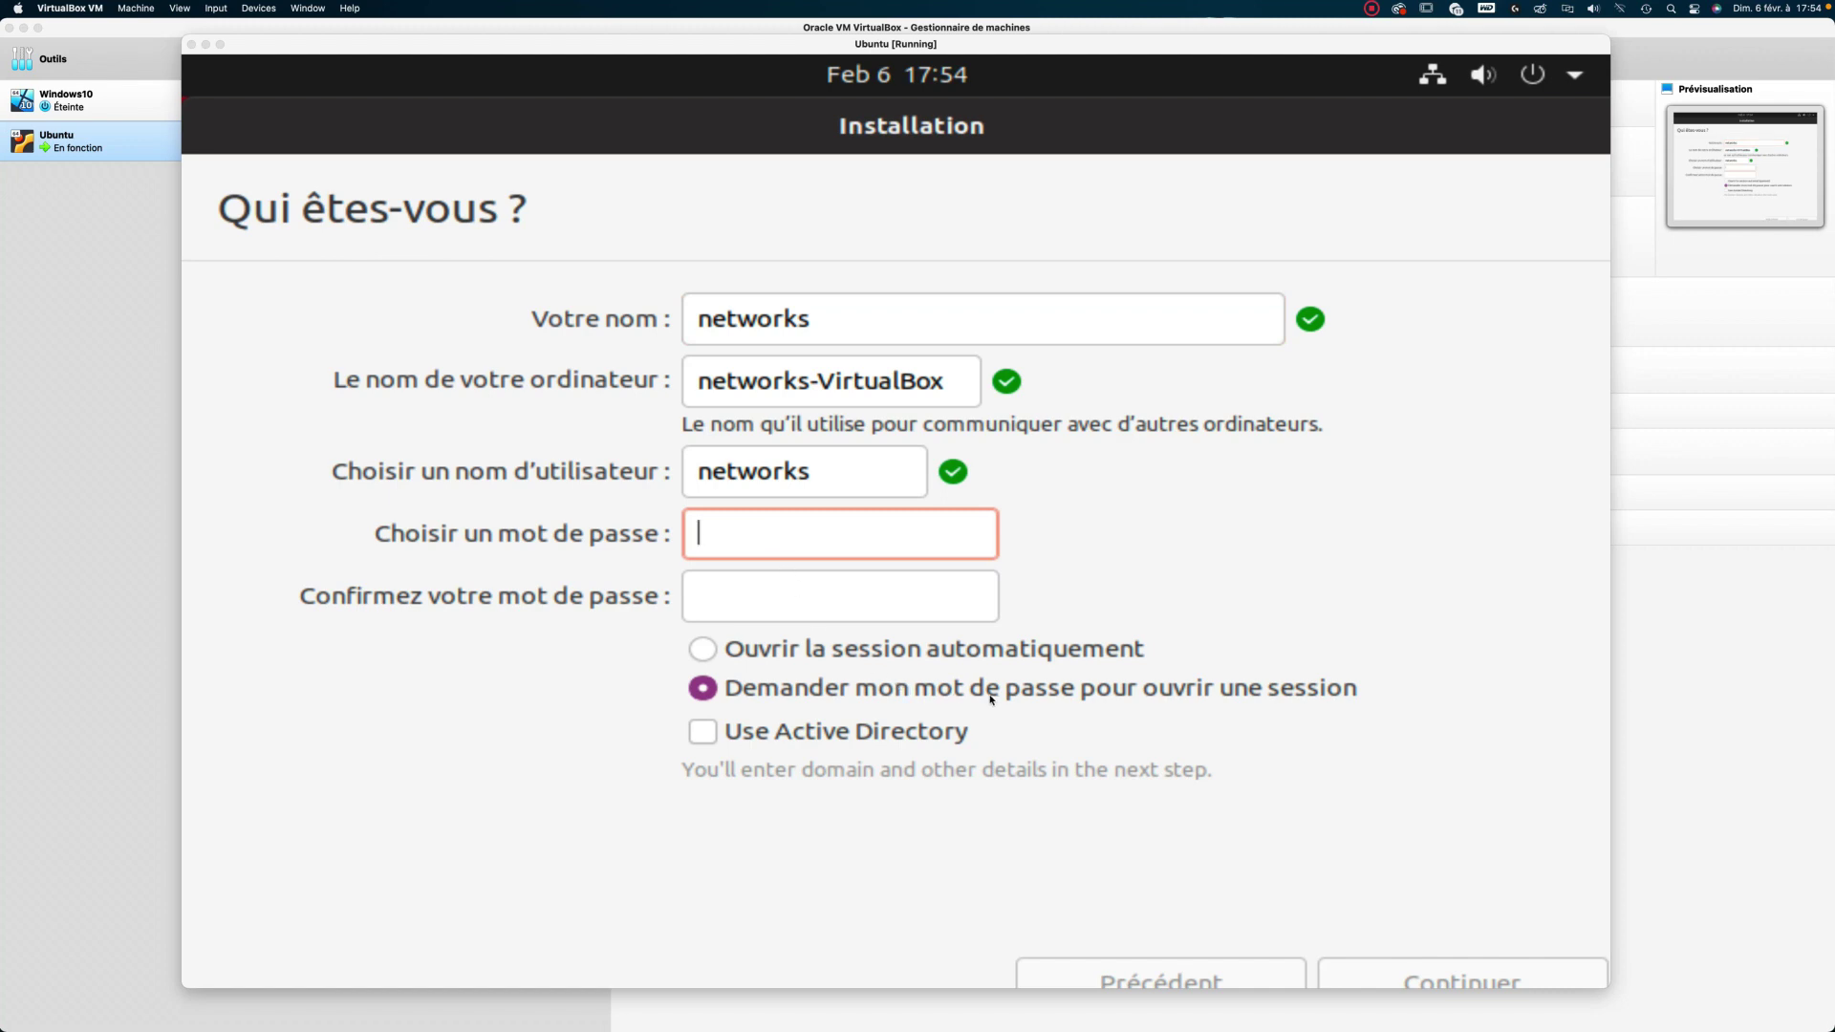
click(926, 658)
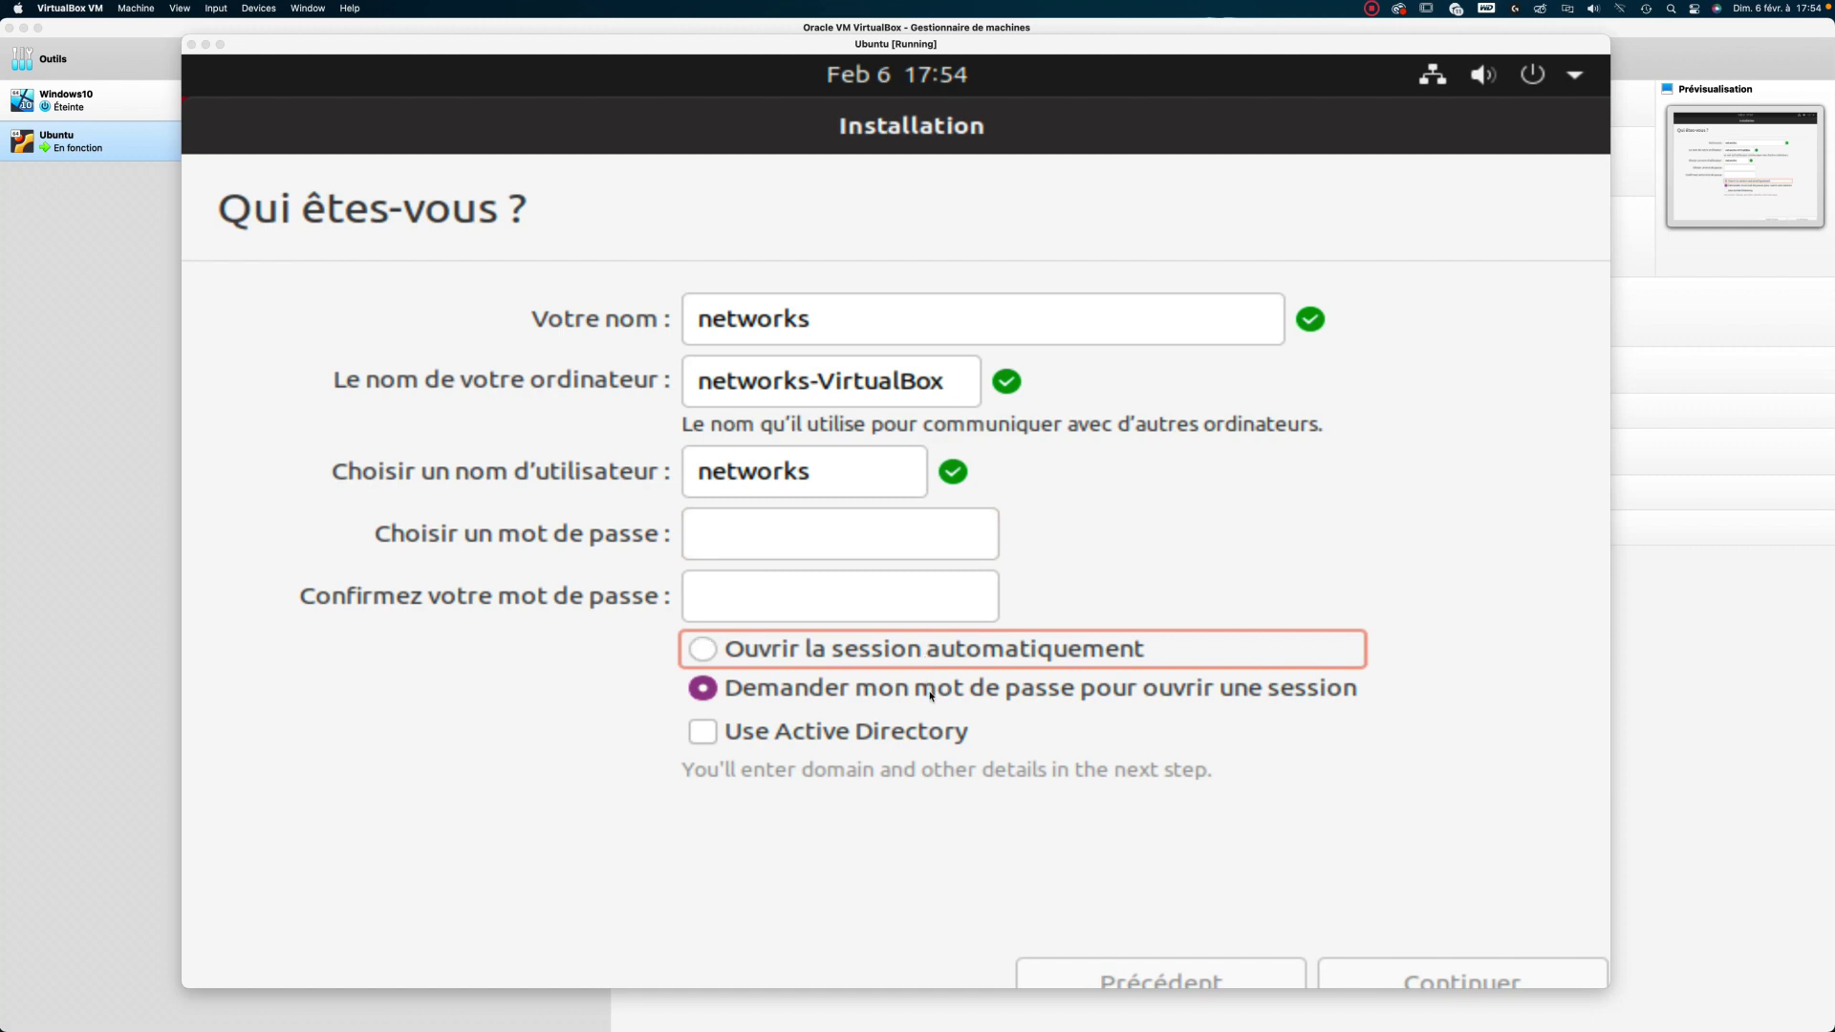
click(920, 653)
Enter the account password and repeat it in the confirmation field.
click(814, 542)
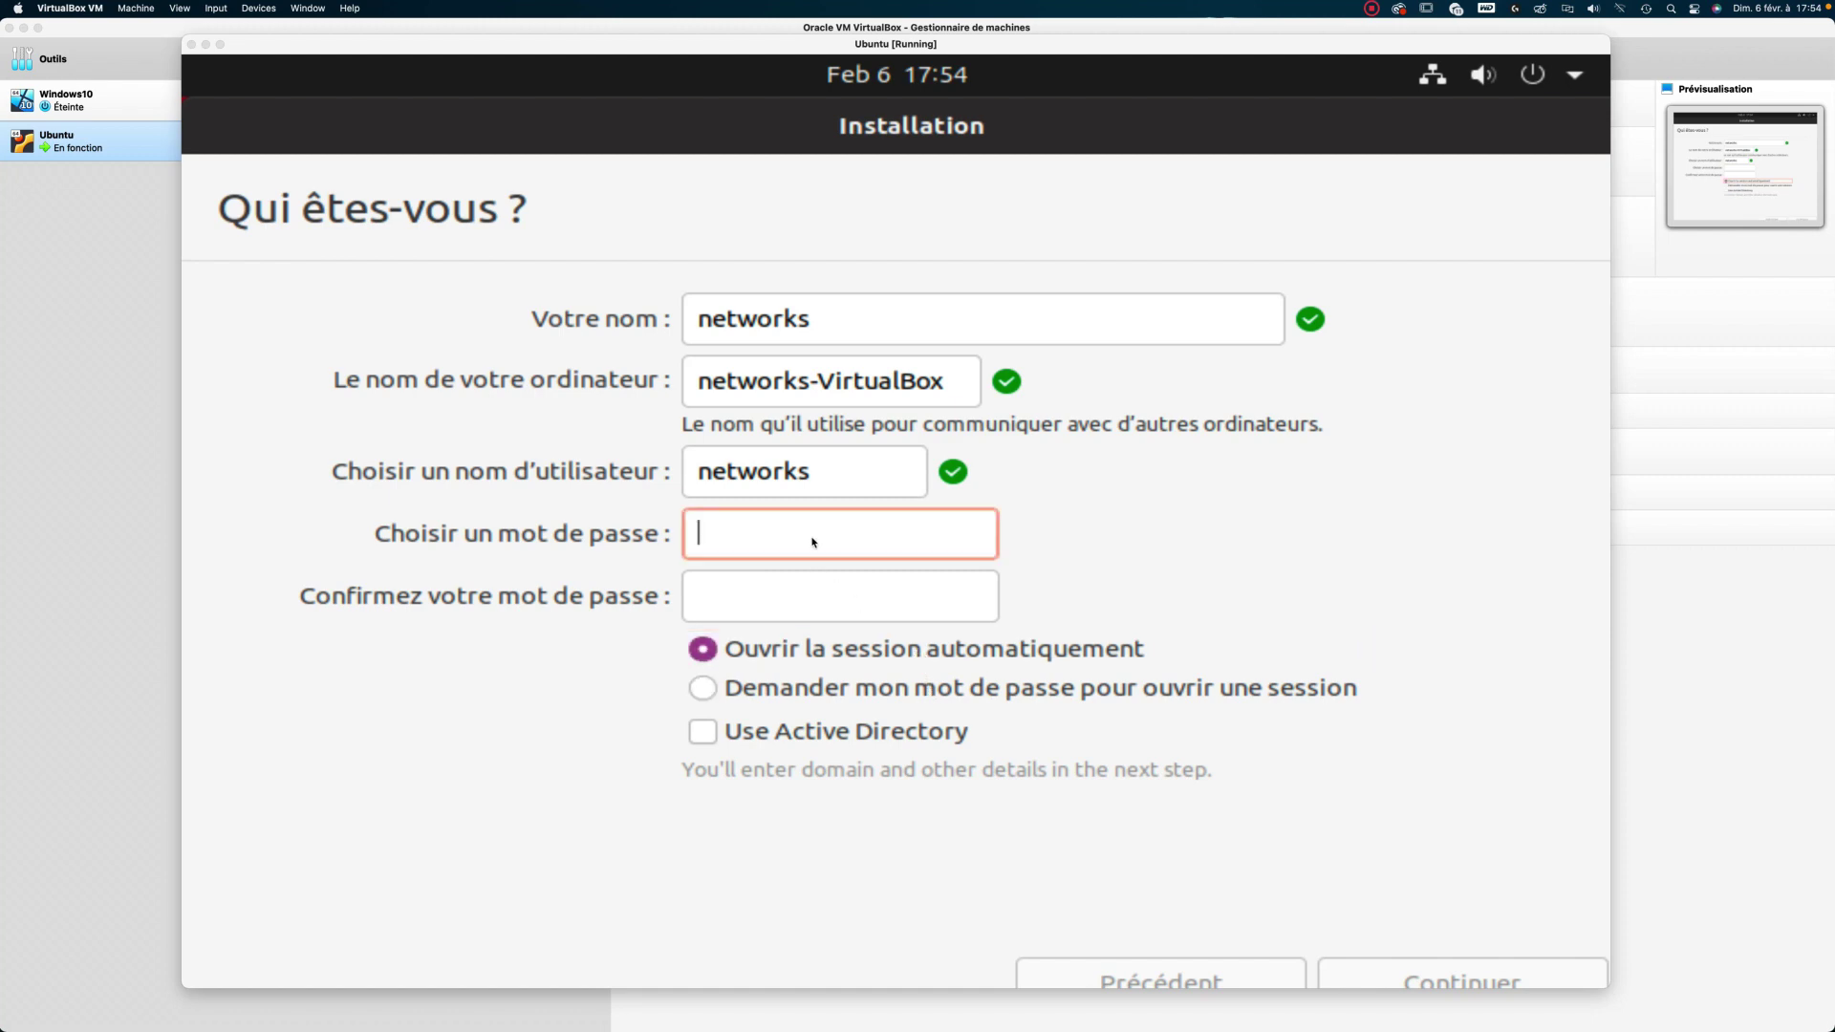
text(********)
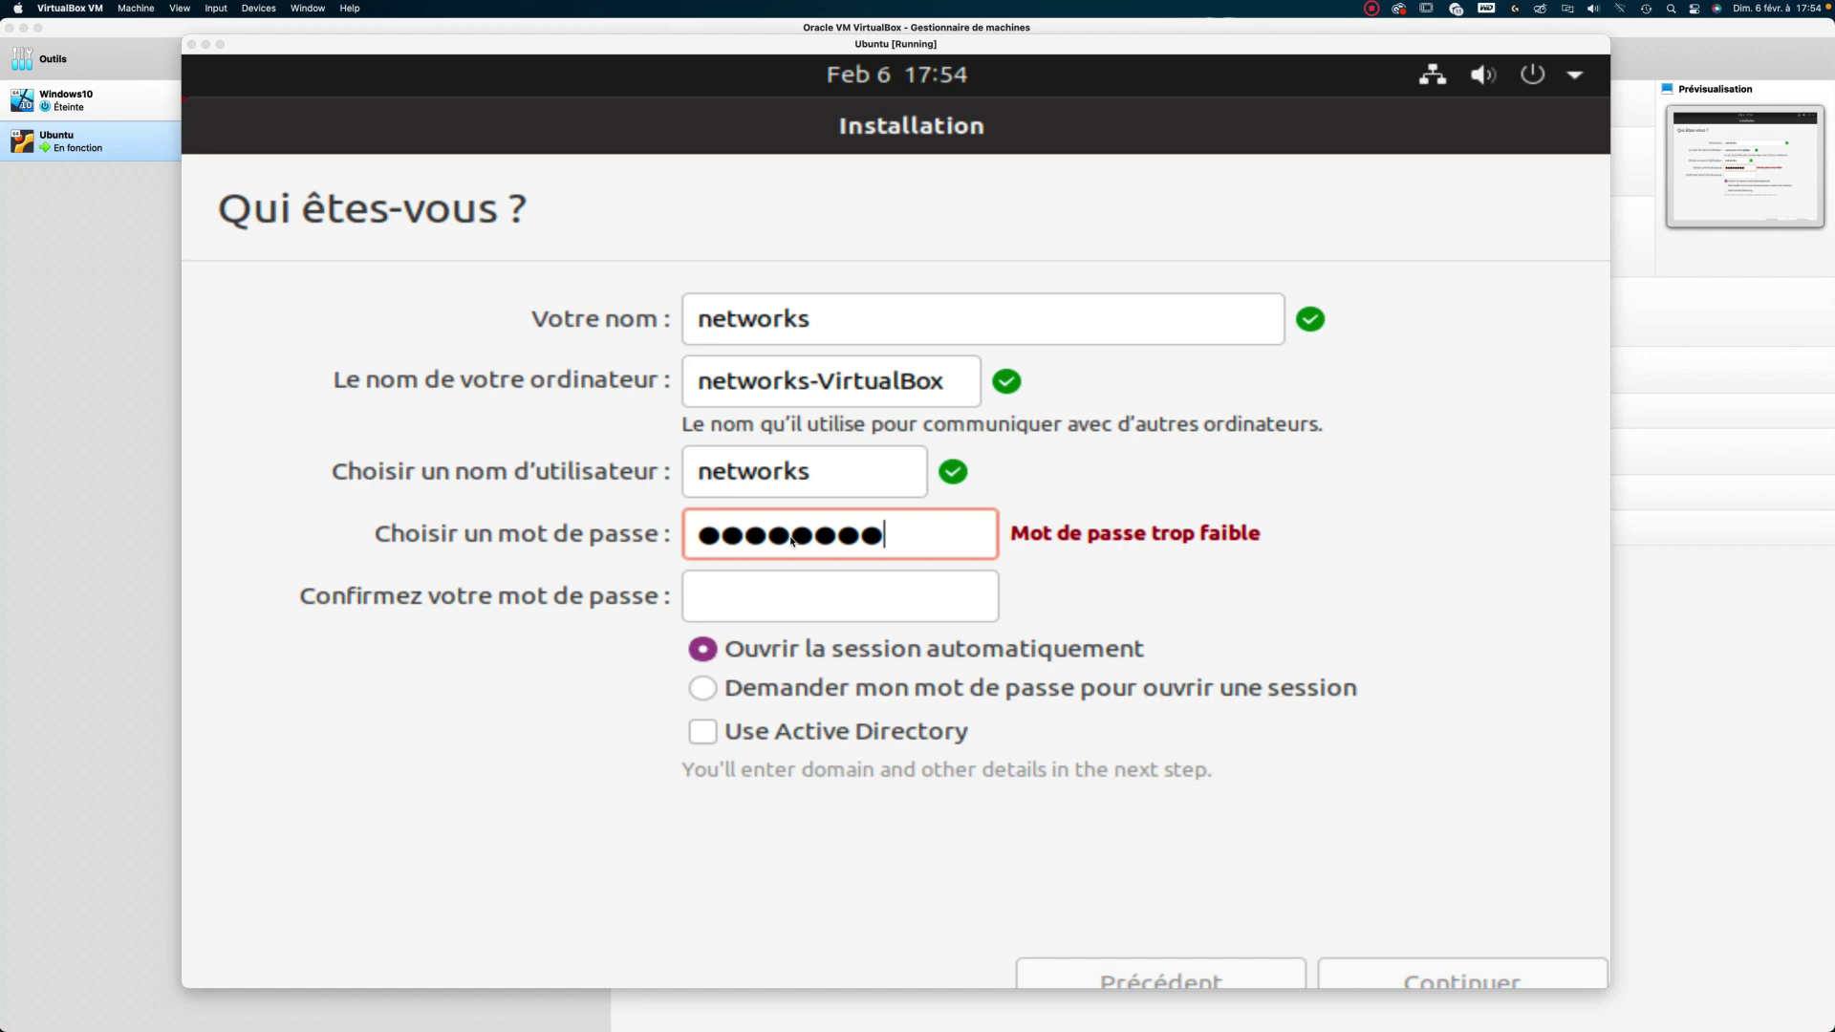
text(**)
click(745, 599)
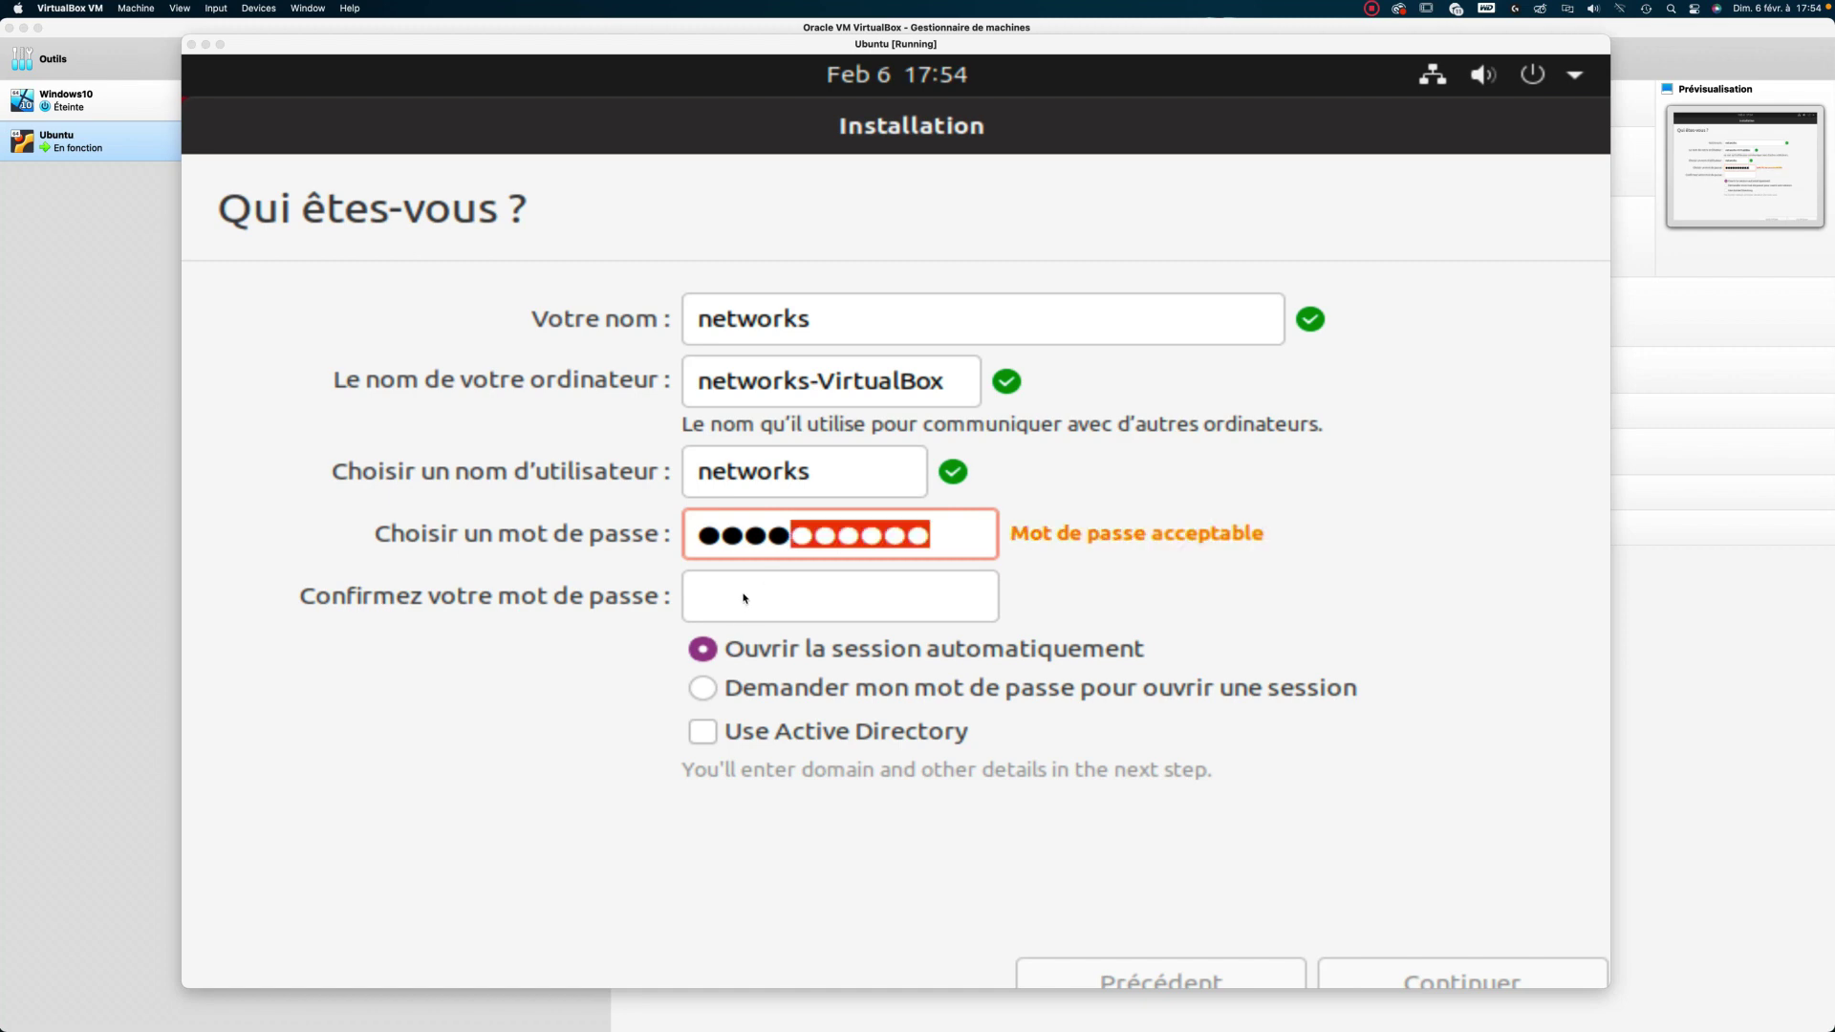
click(911, 607)
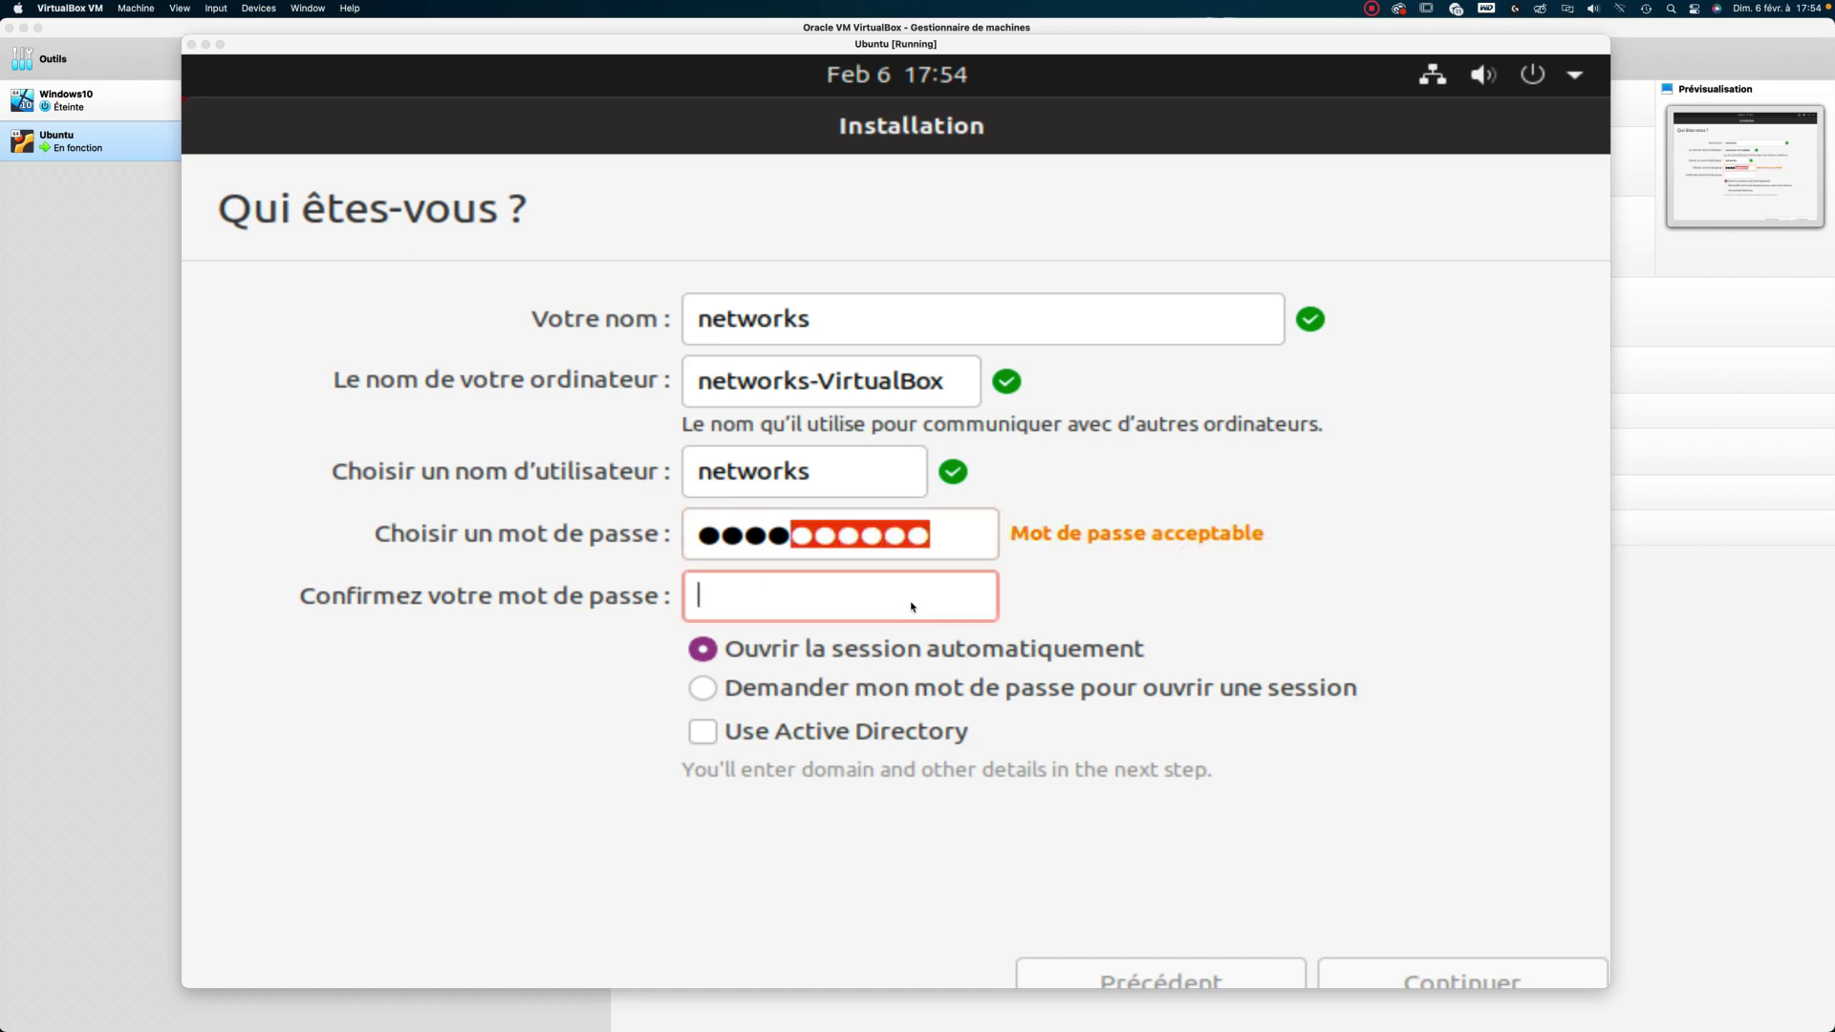
text(*******)
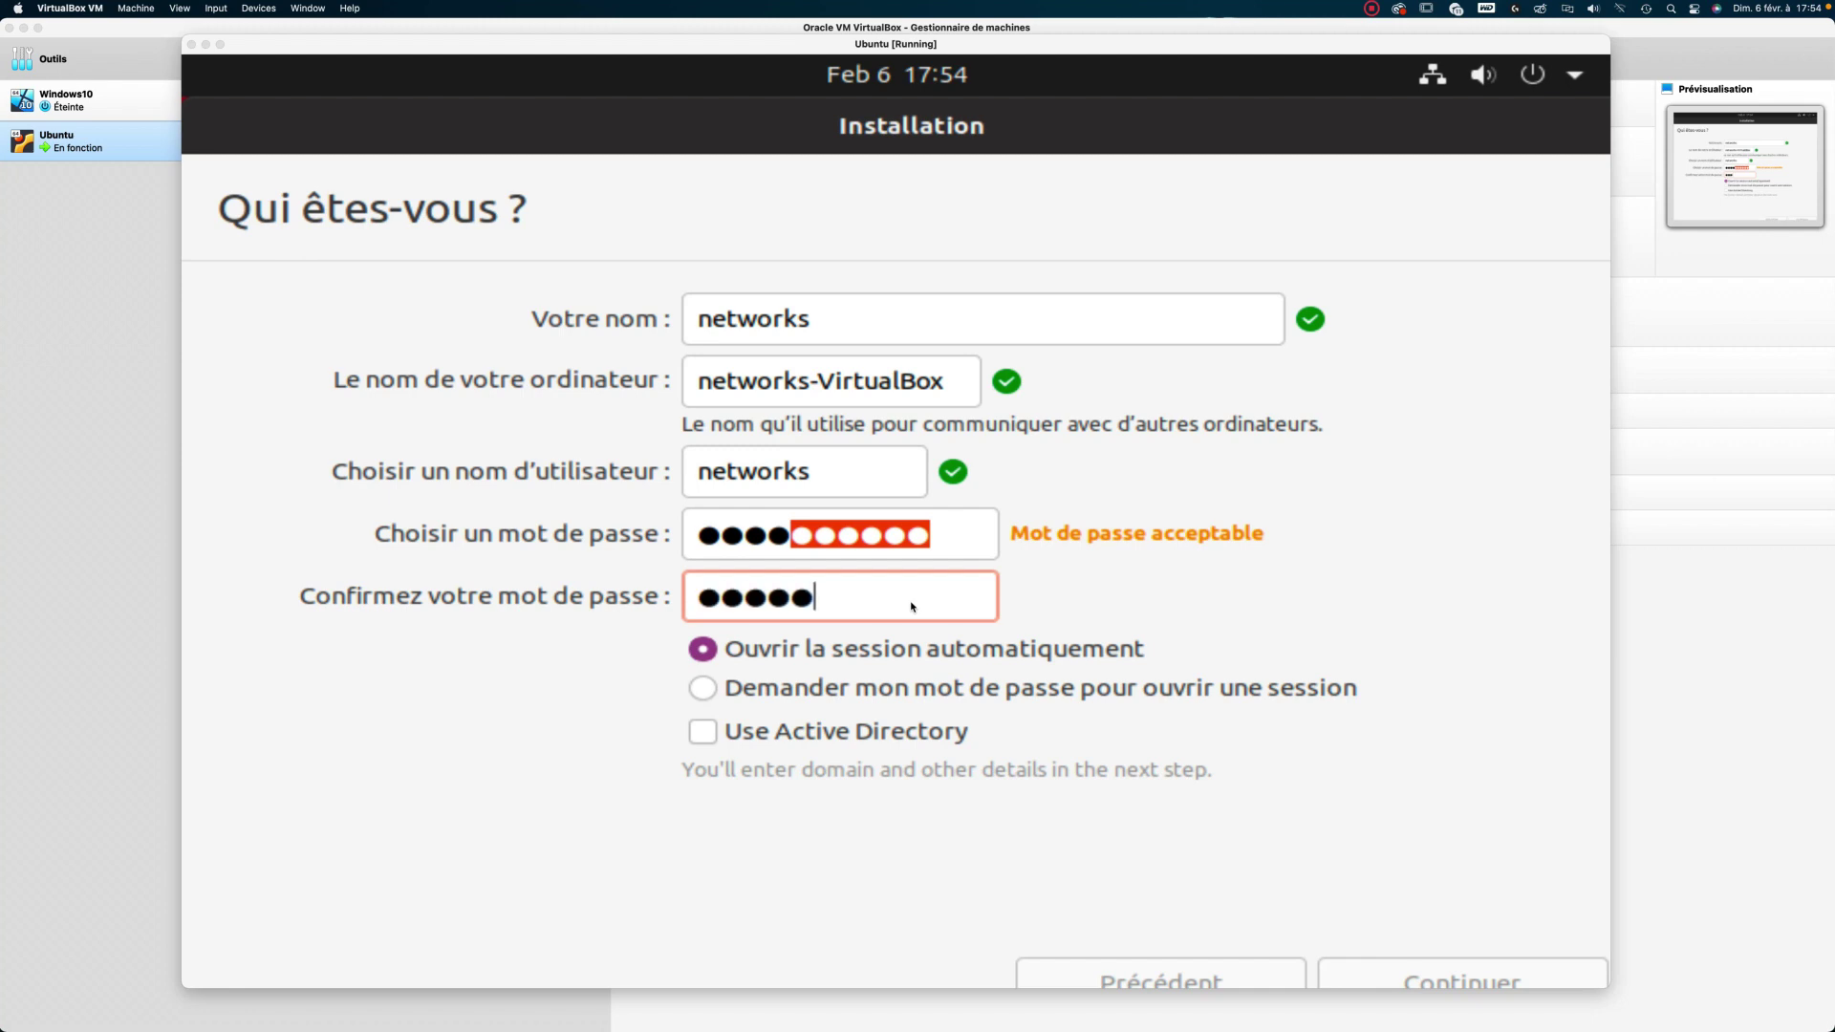
text(***)
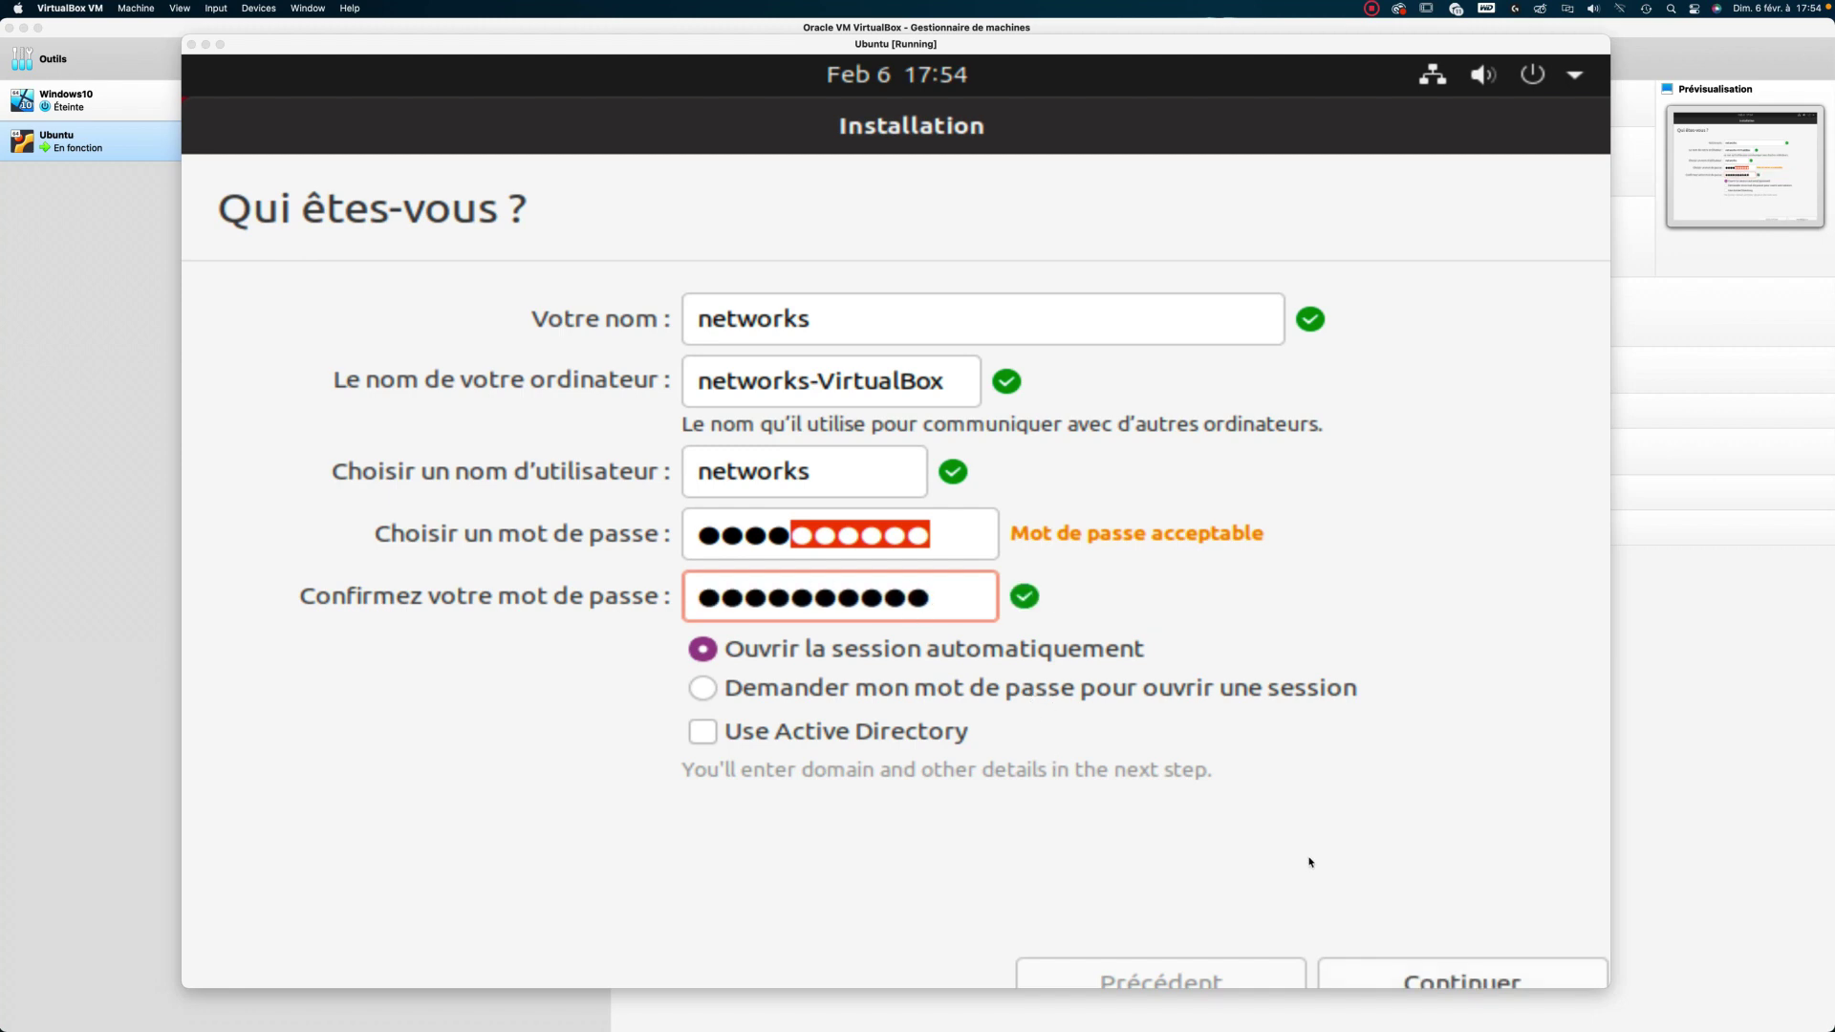
Submit the account details to run the installation, and restart the virtual machine once it completes.
click(1419, 975)
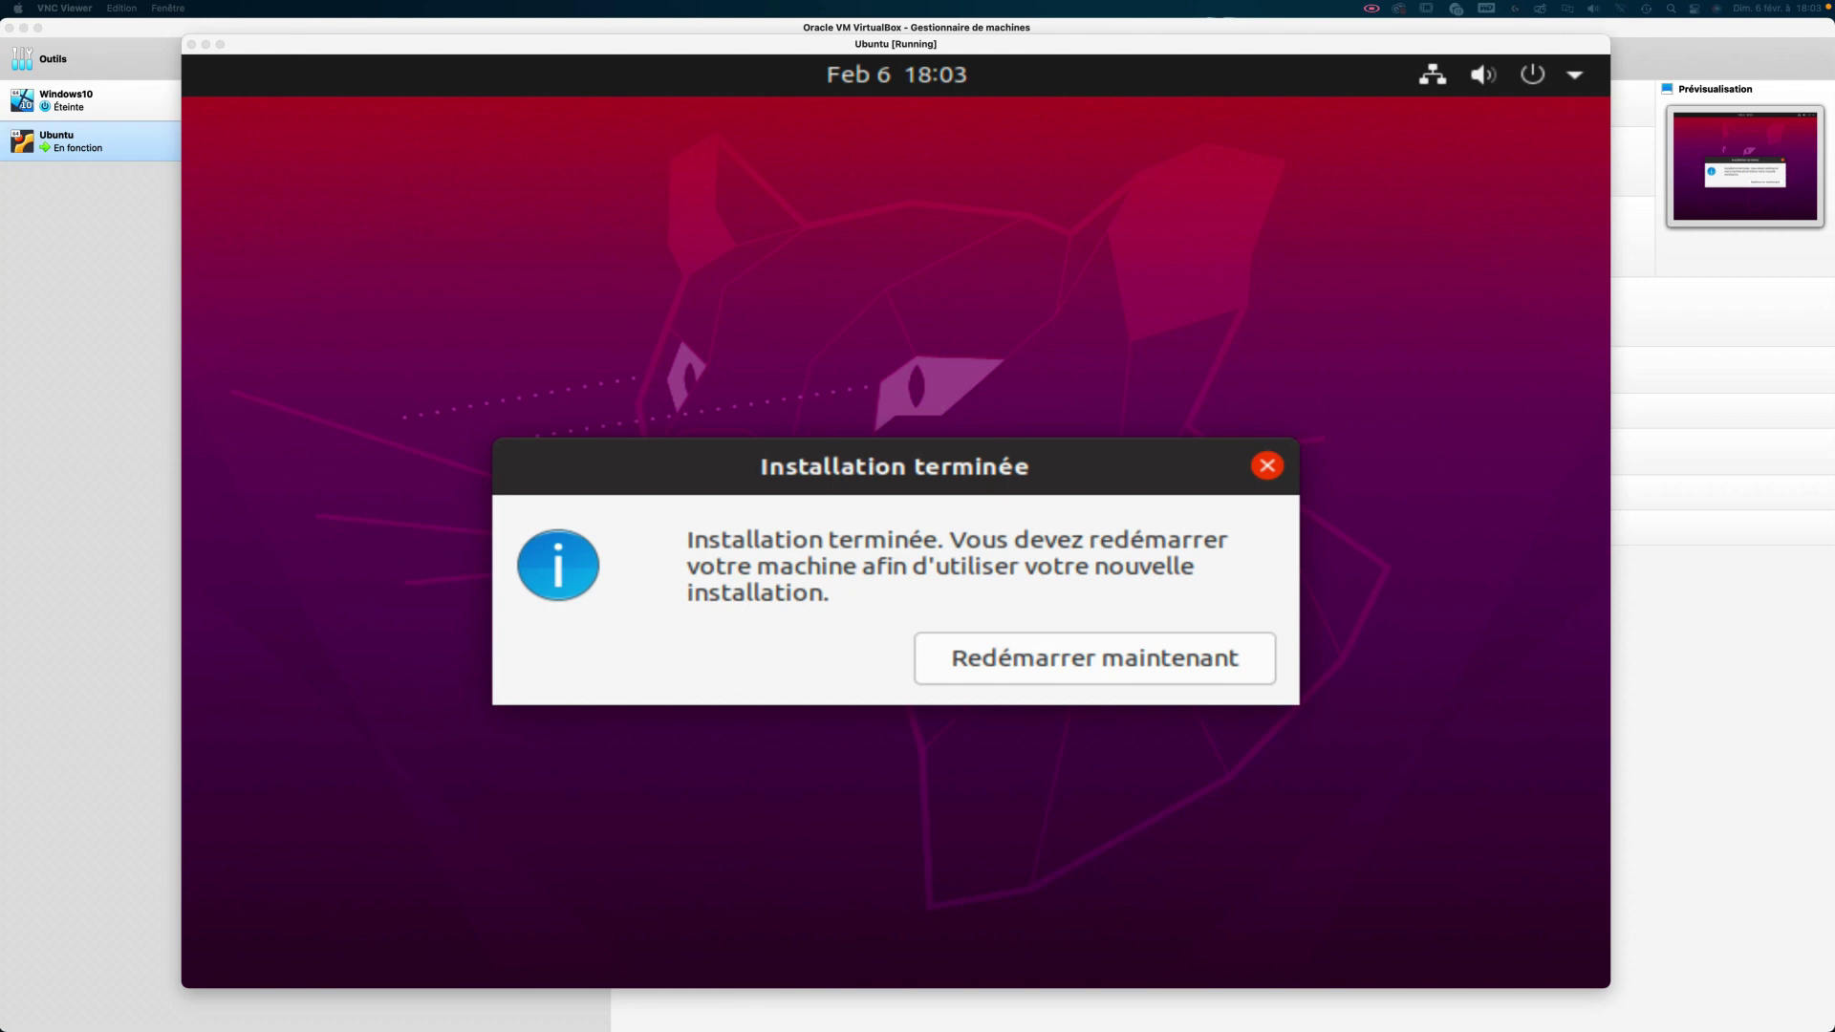
click(1095, 666)
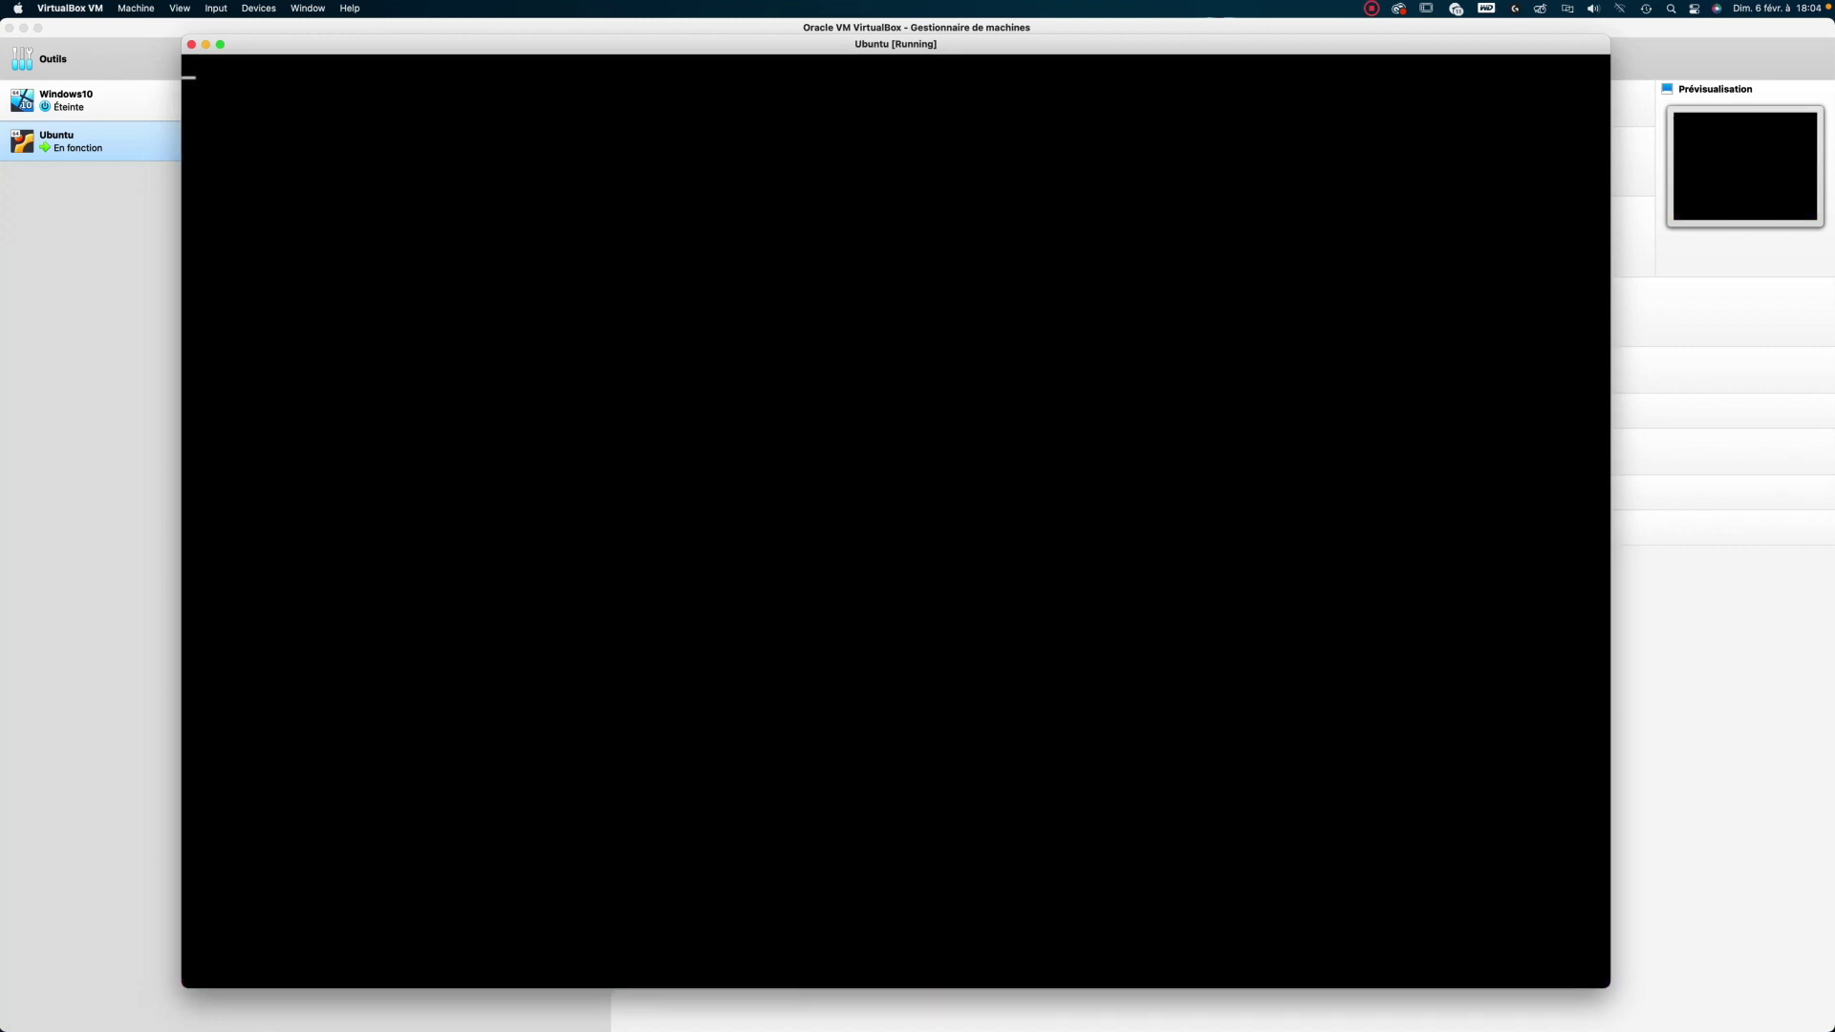
key(Return)
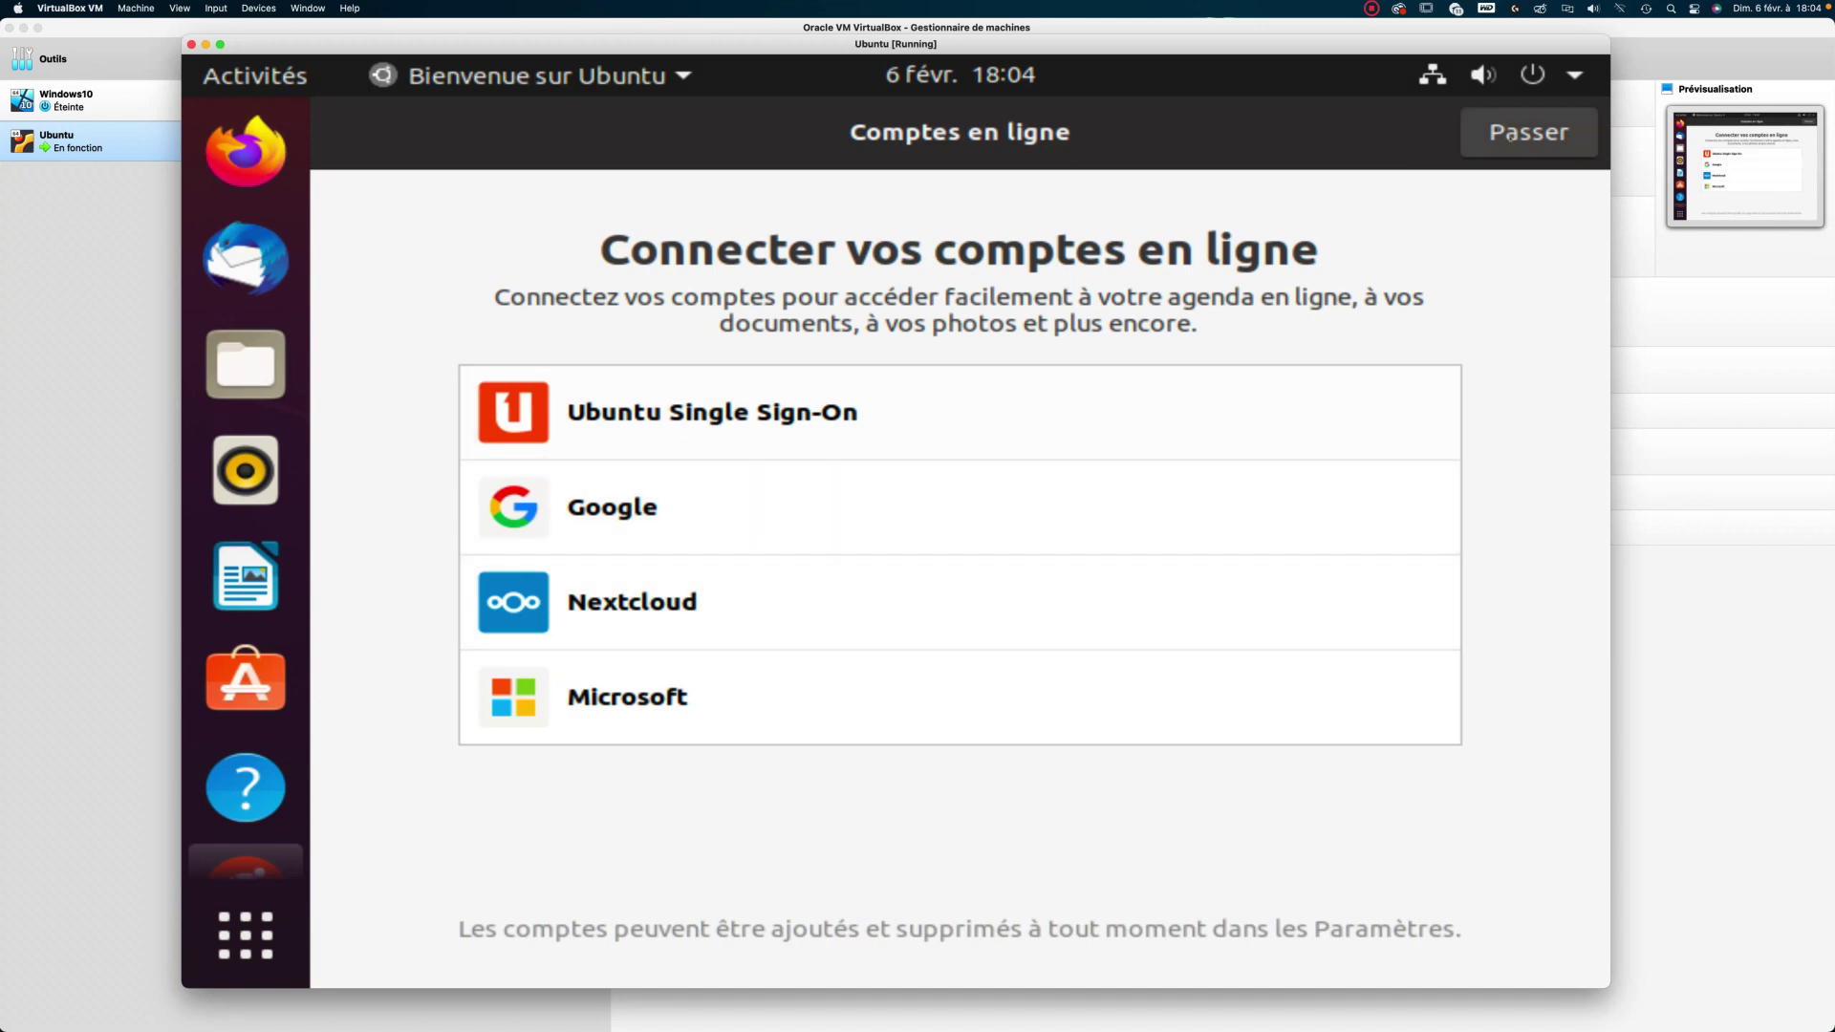
Finish the Ubuntu welcome setup without online accounts or Livepatch, declining to send system information and leaving location services off.
click(1505, 134)
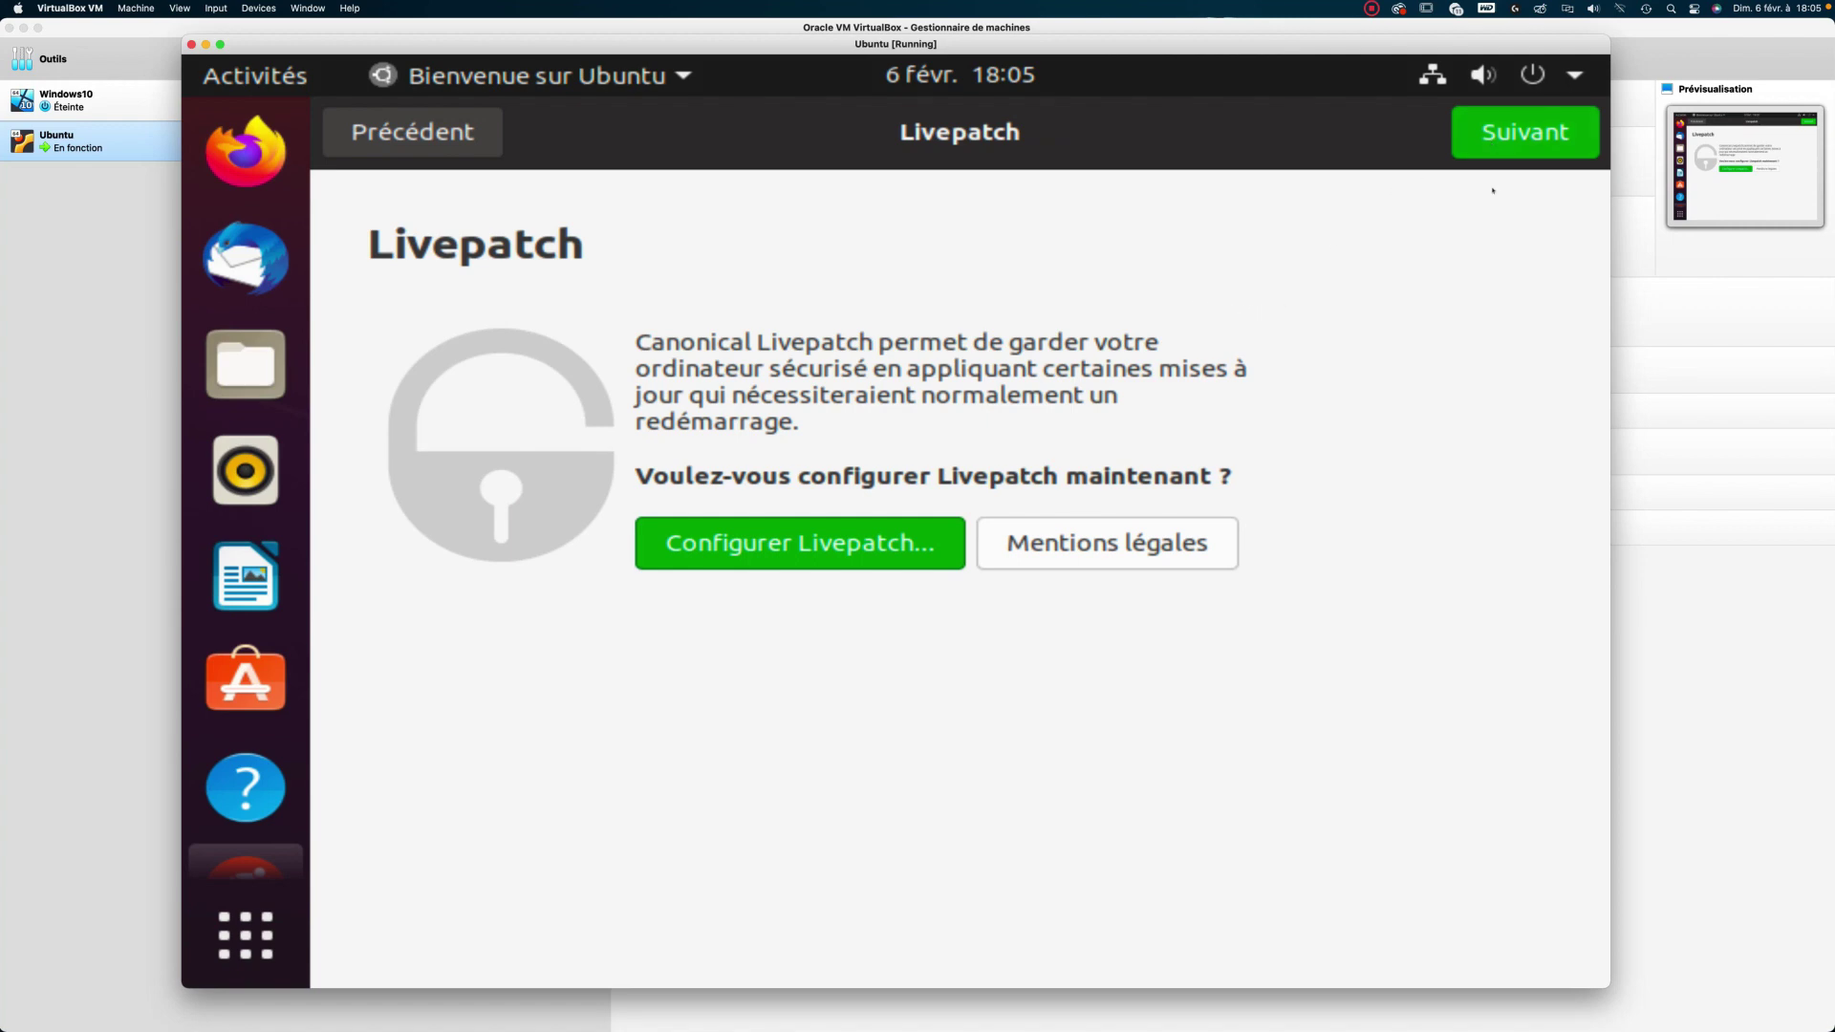
click(1527, 134)
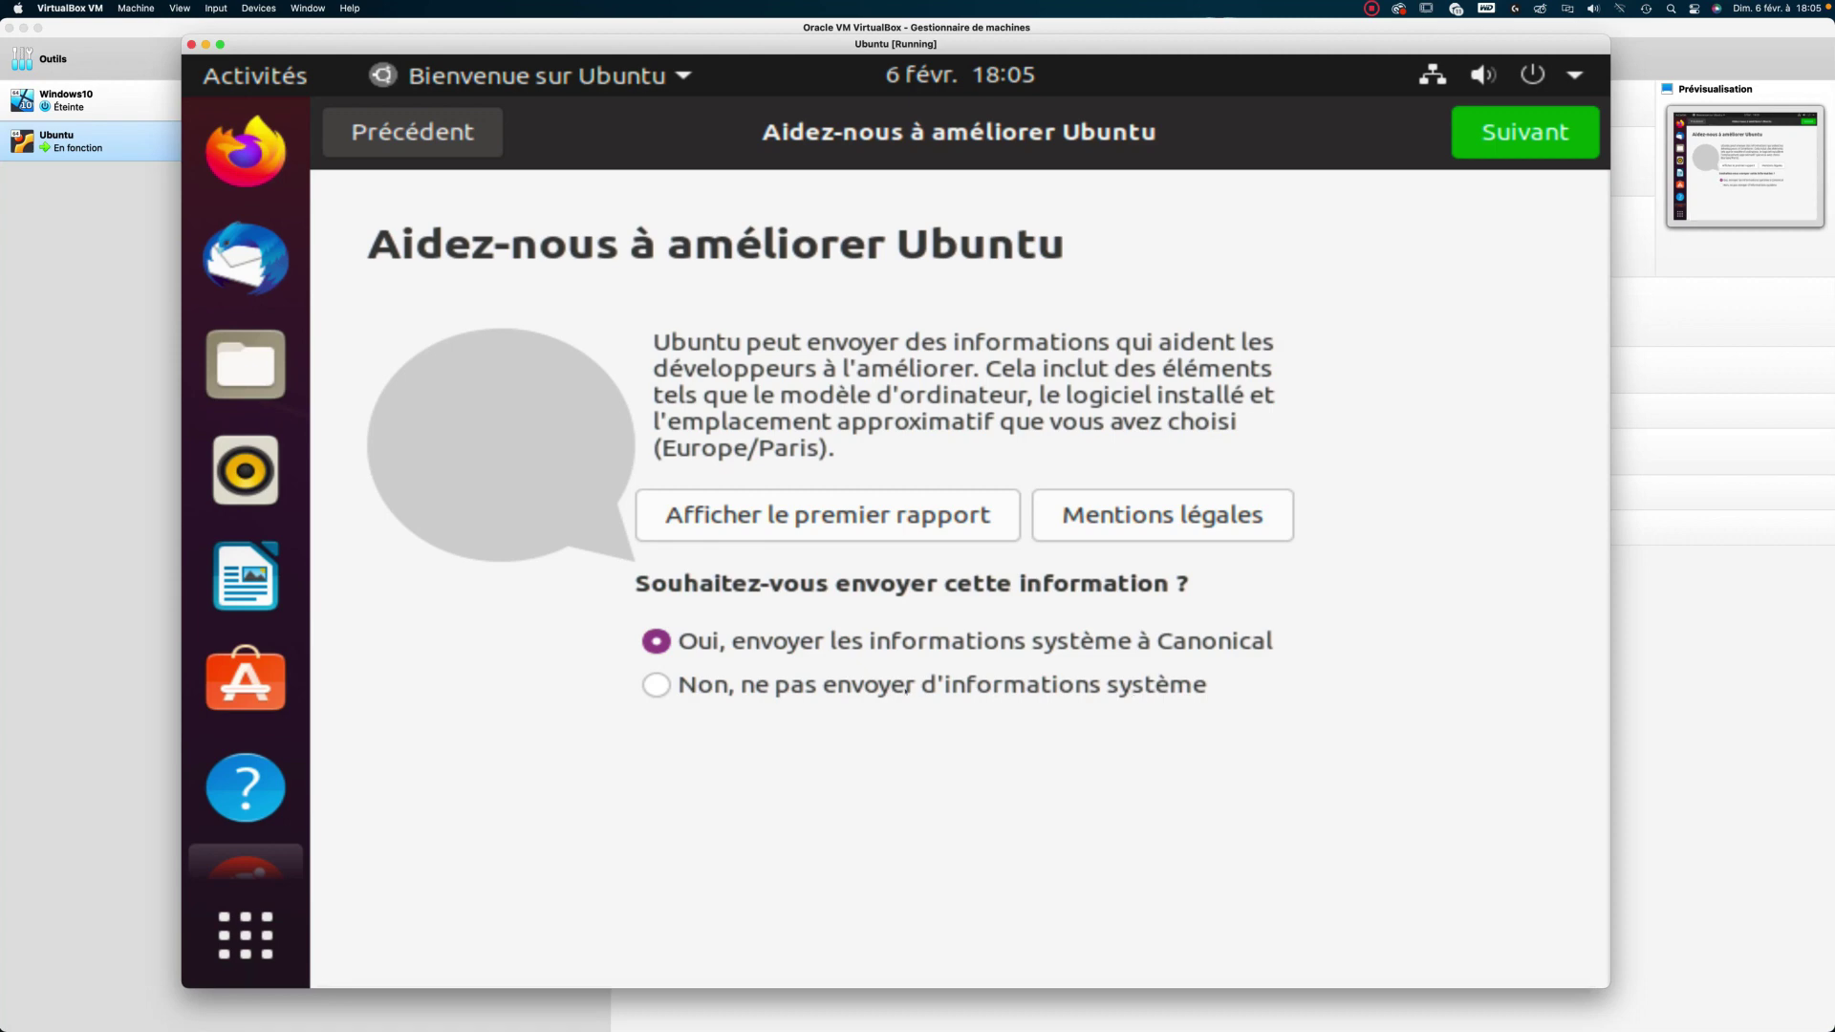
click(737, 686)
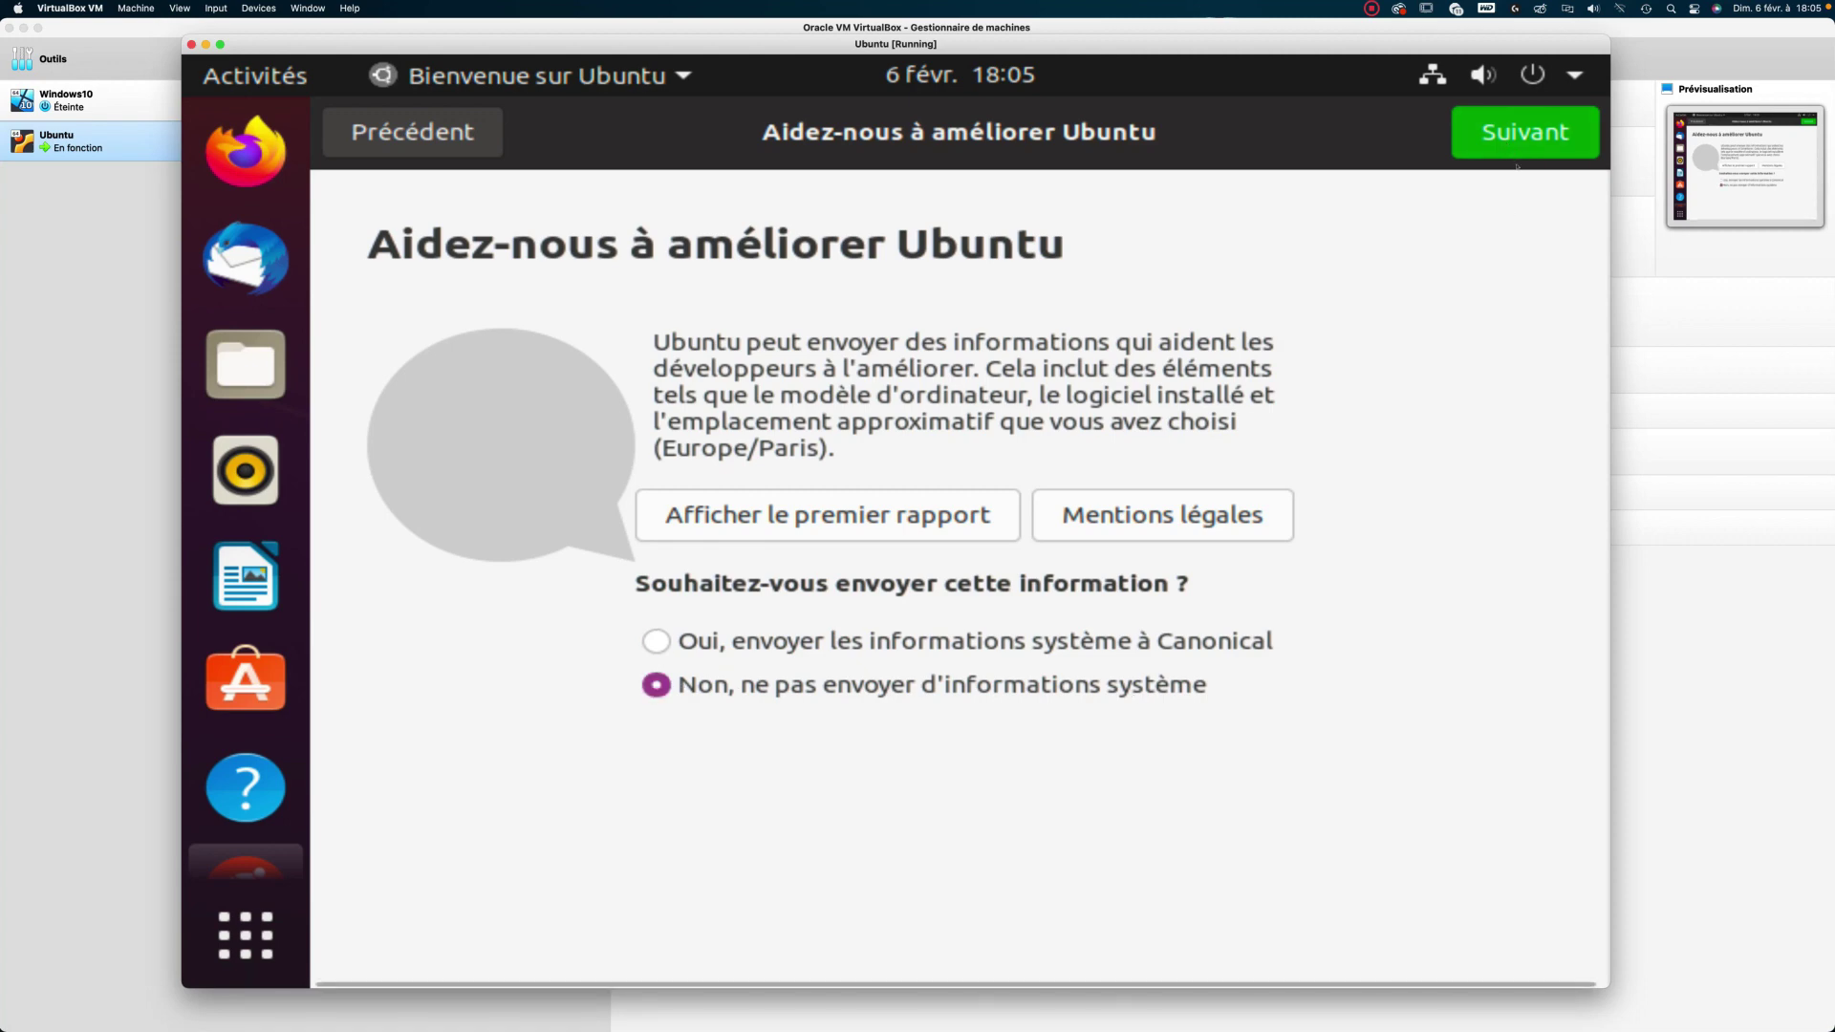
click(1490, 146)
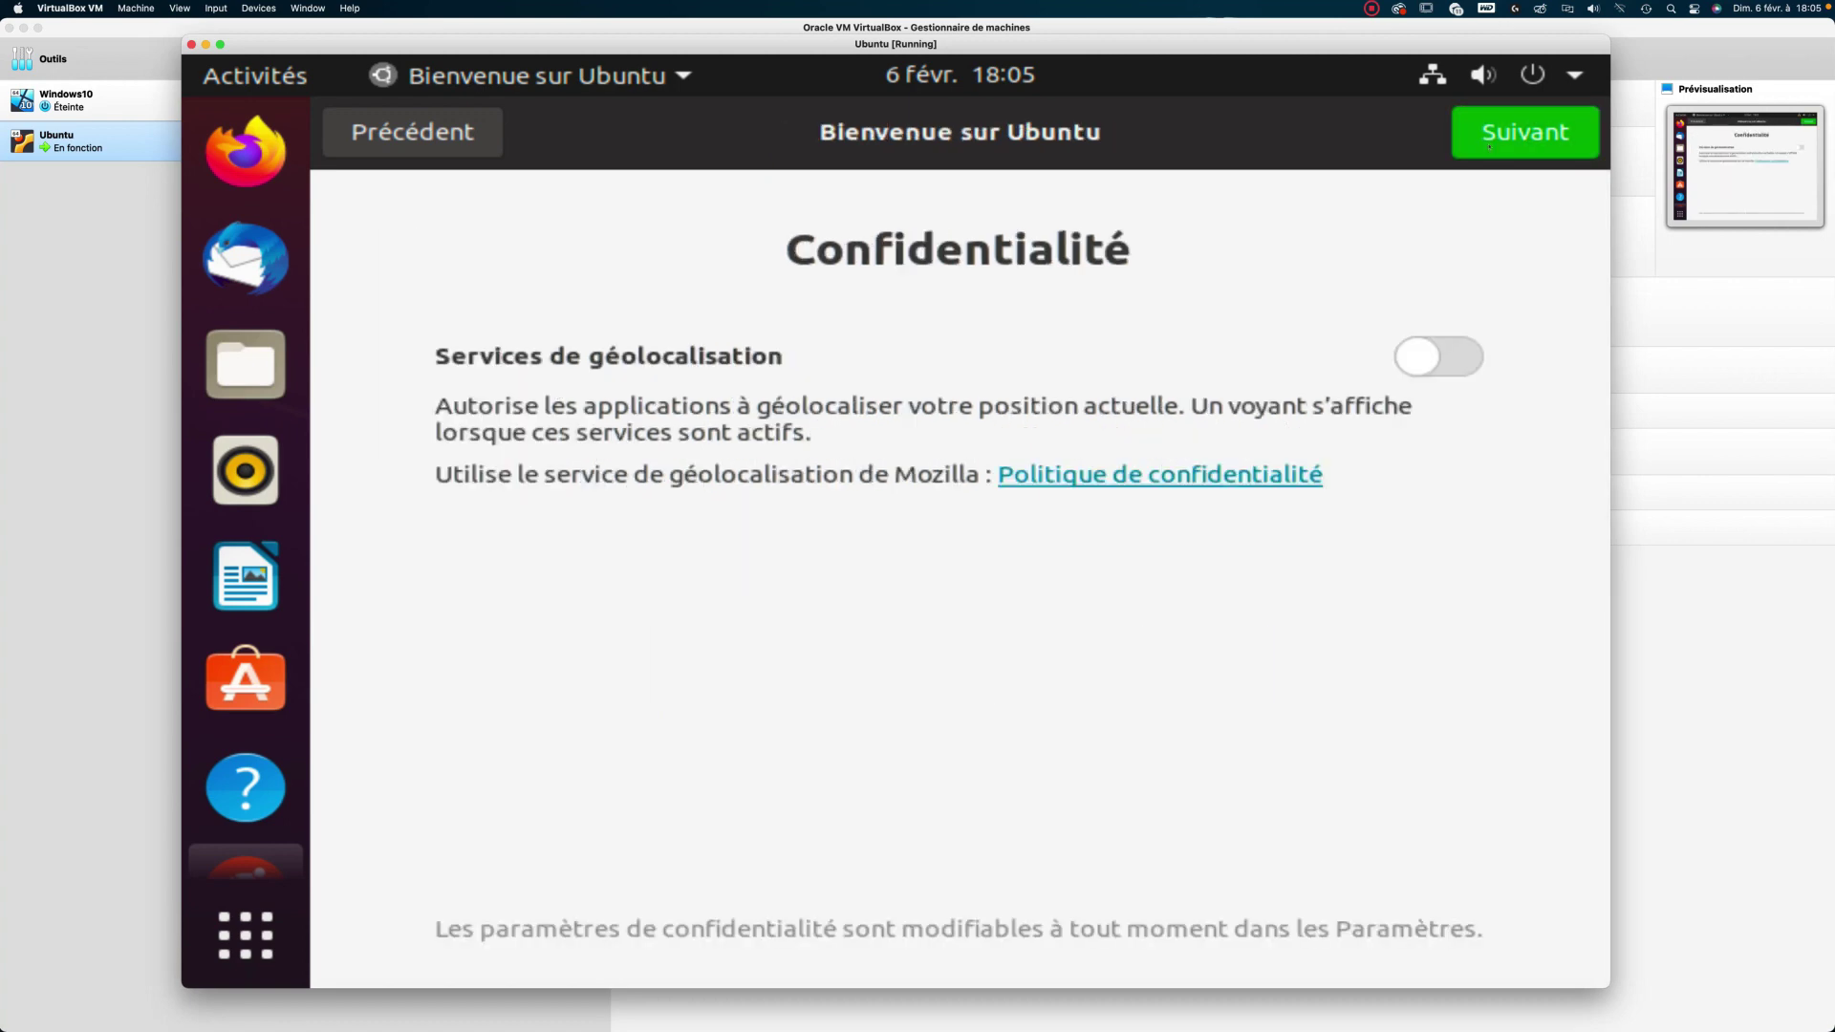
click(1497, 141)
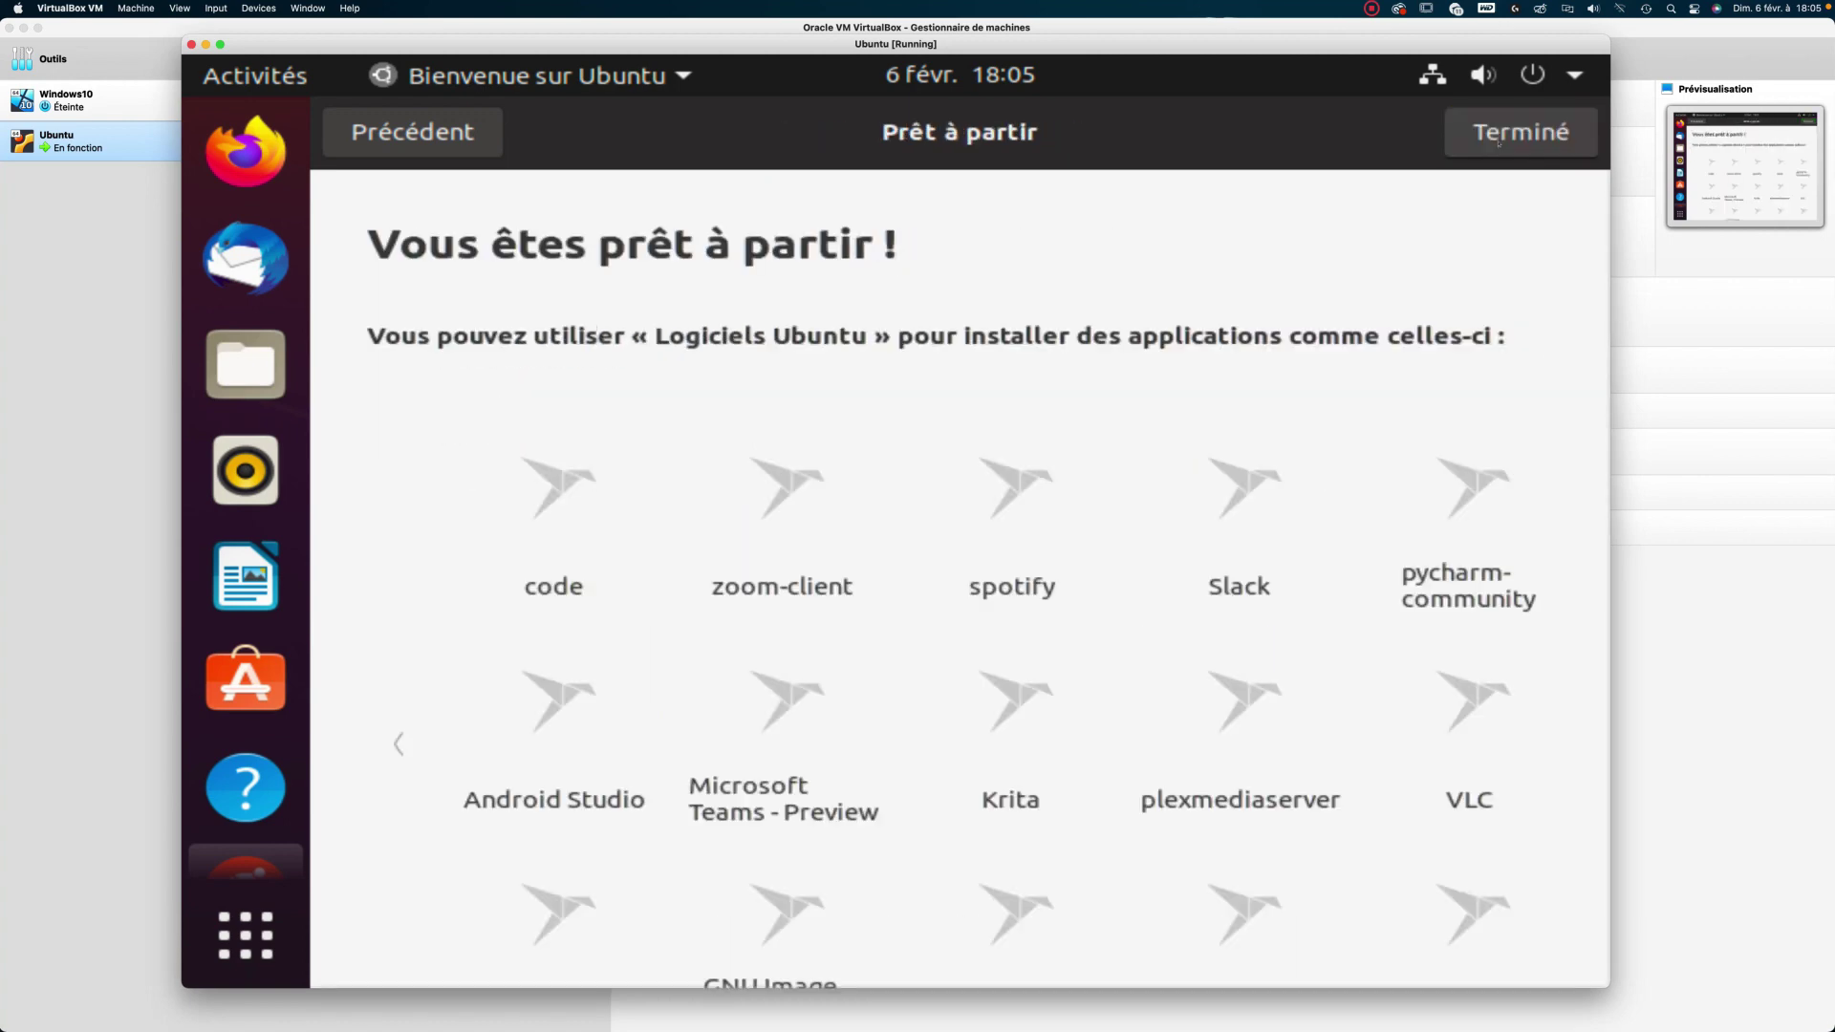
click(1509, 134)
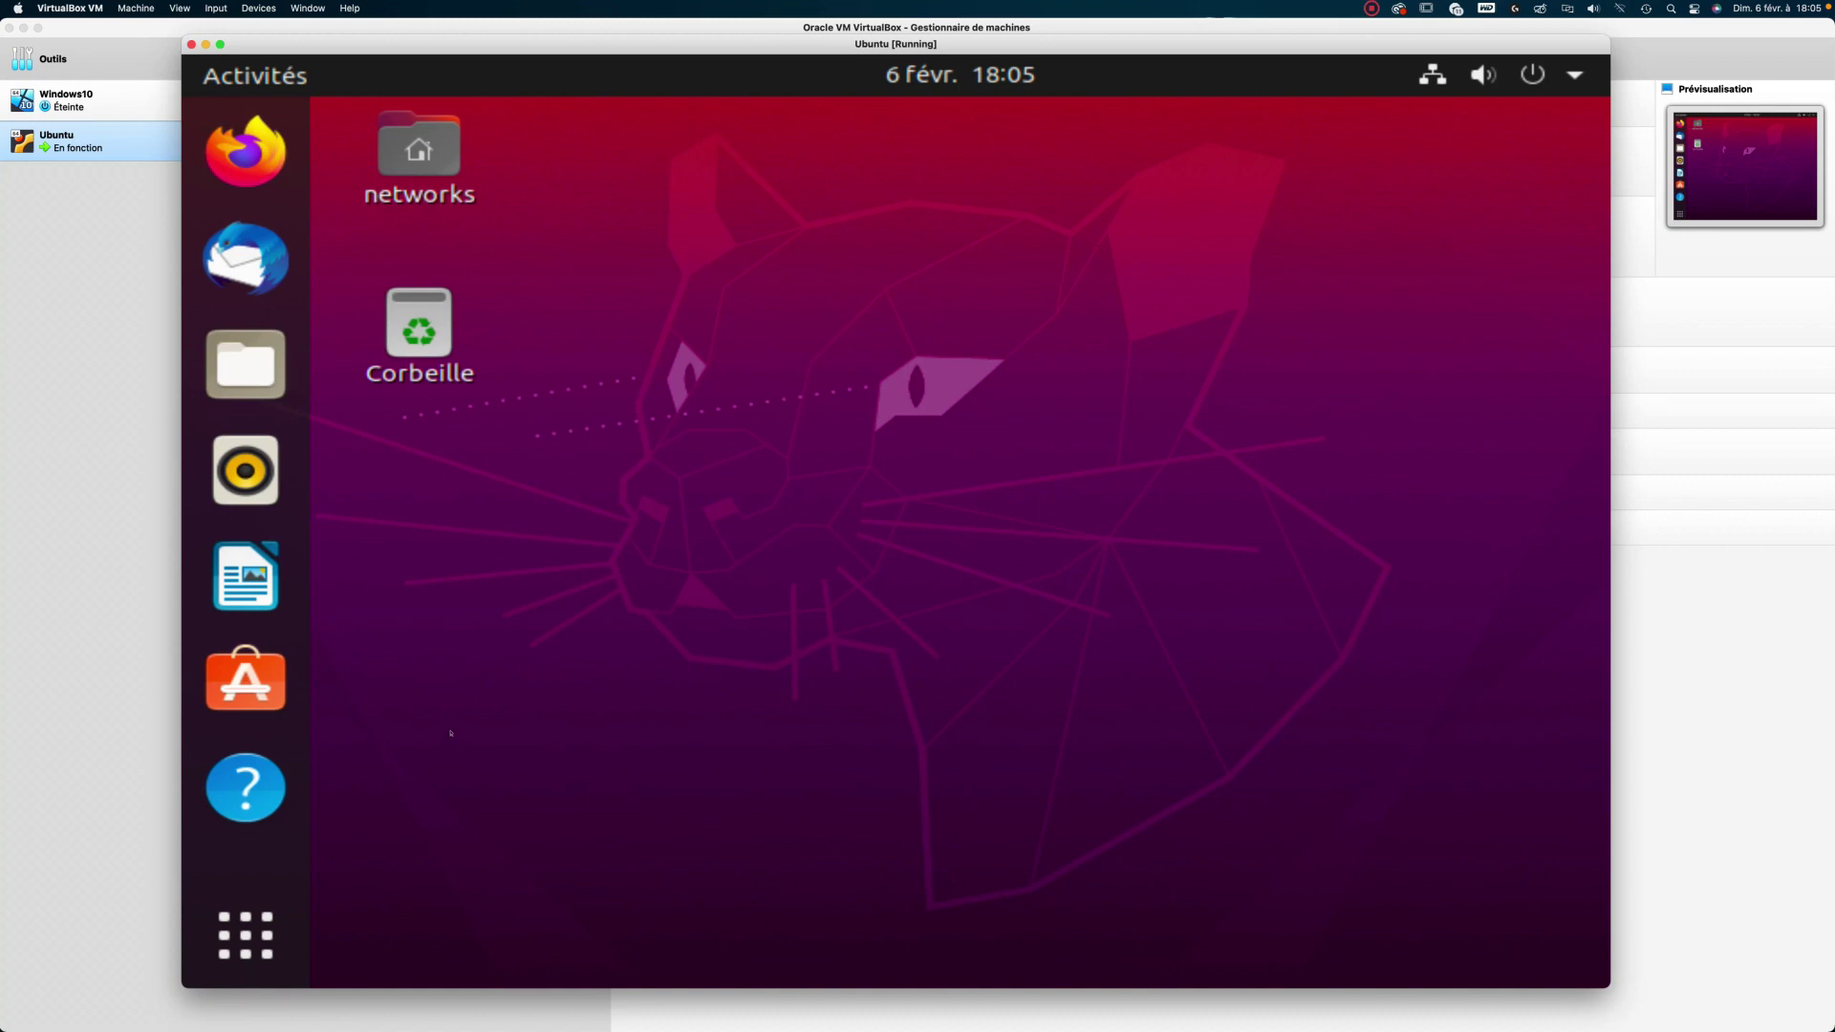
Find and open the Terminal application in Ubuntu, and run ls and whoami in it.
click(241, 929)
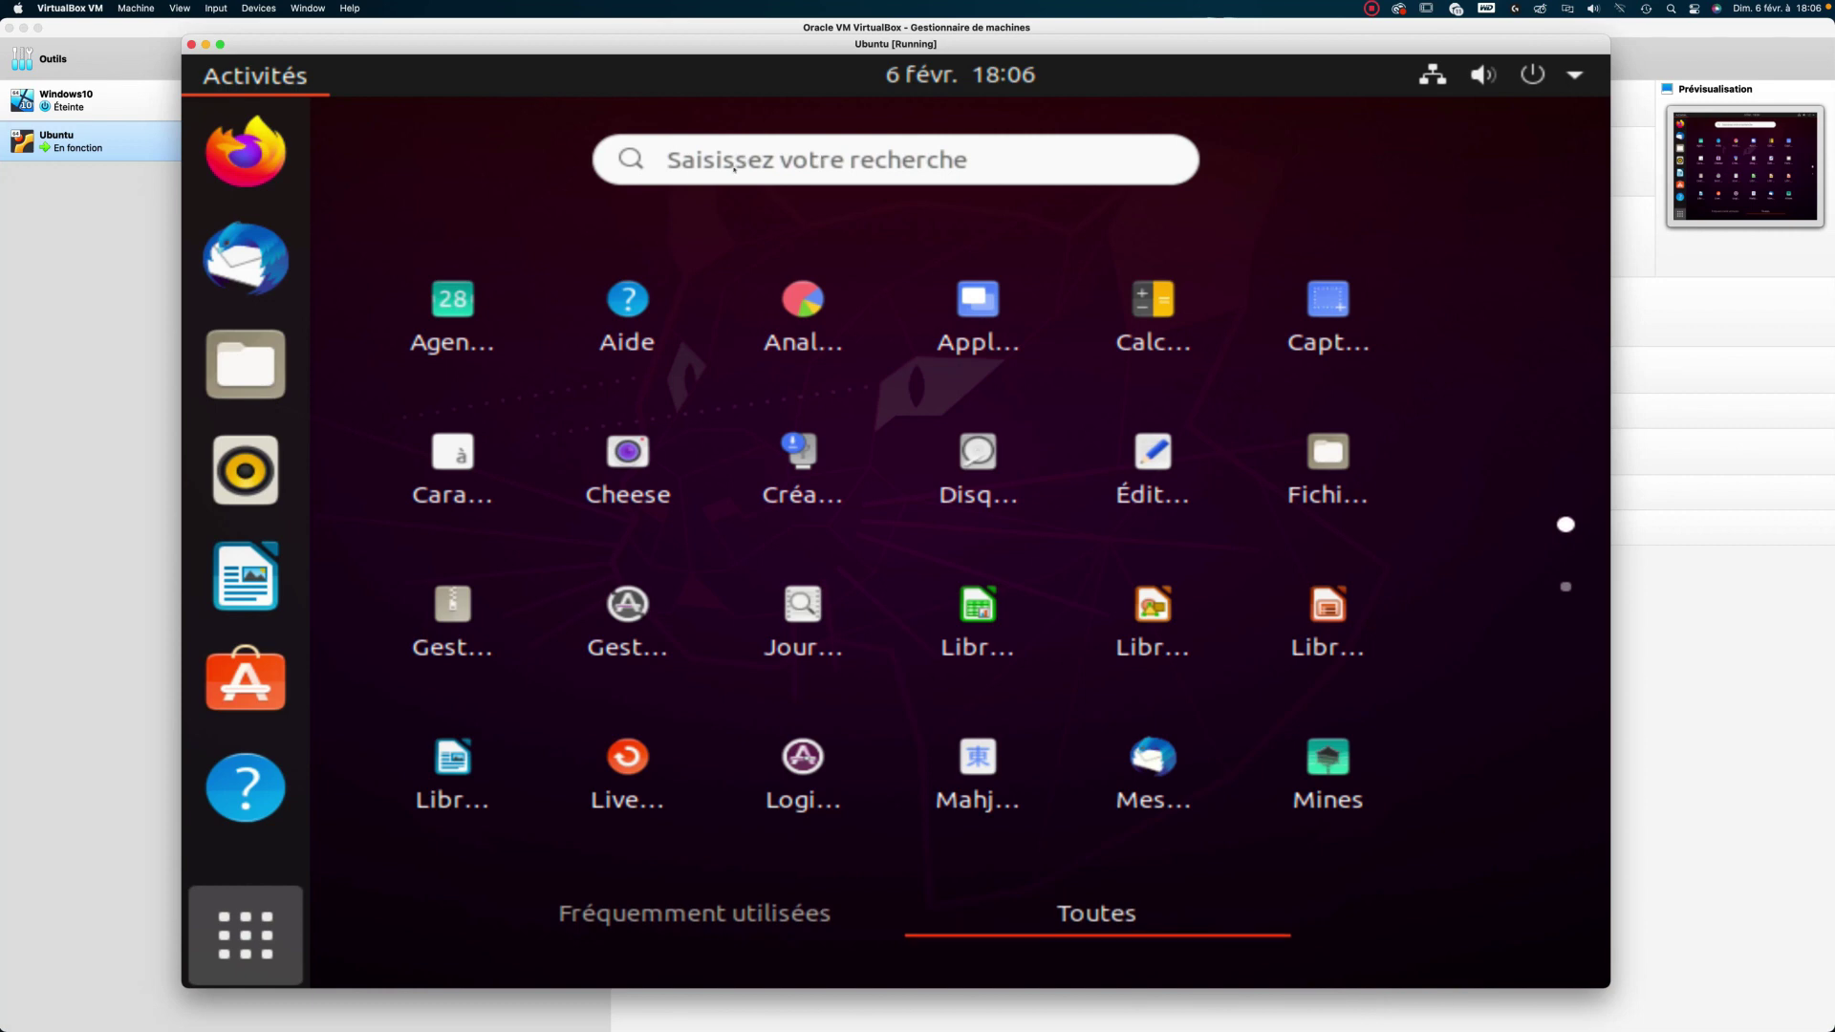
text(termin)
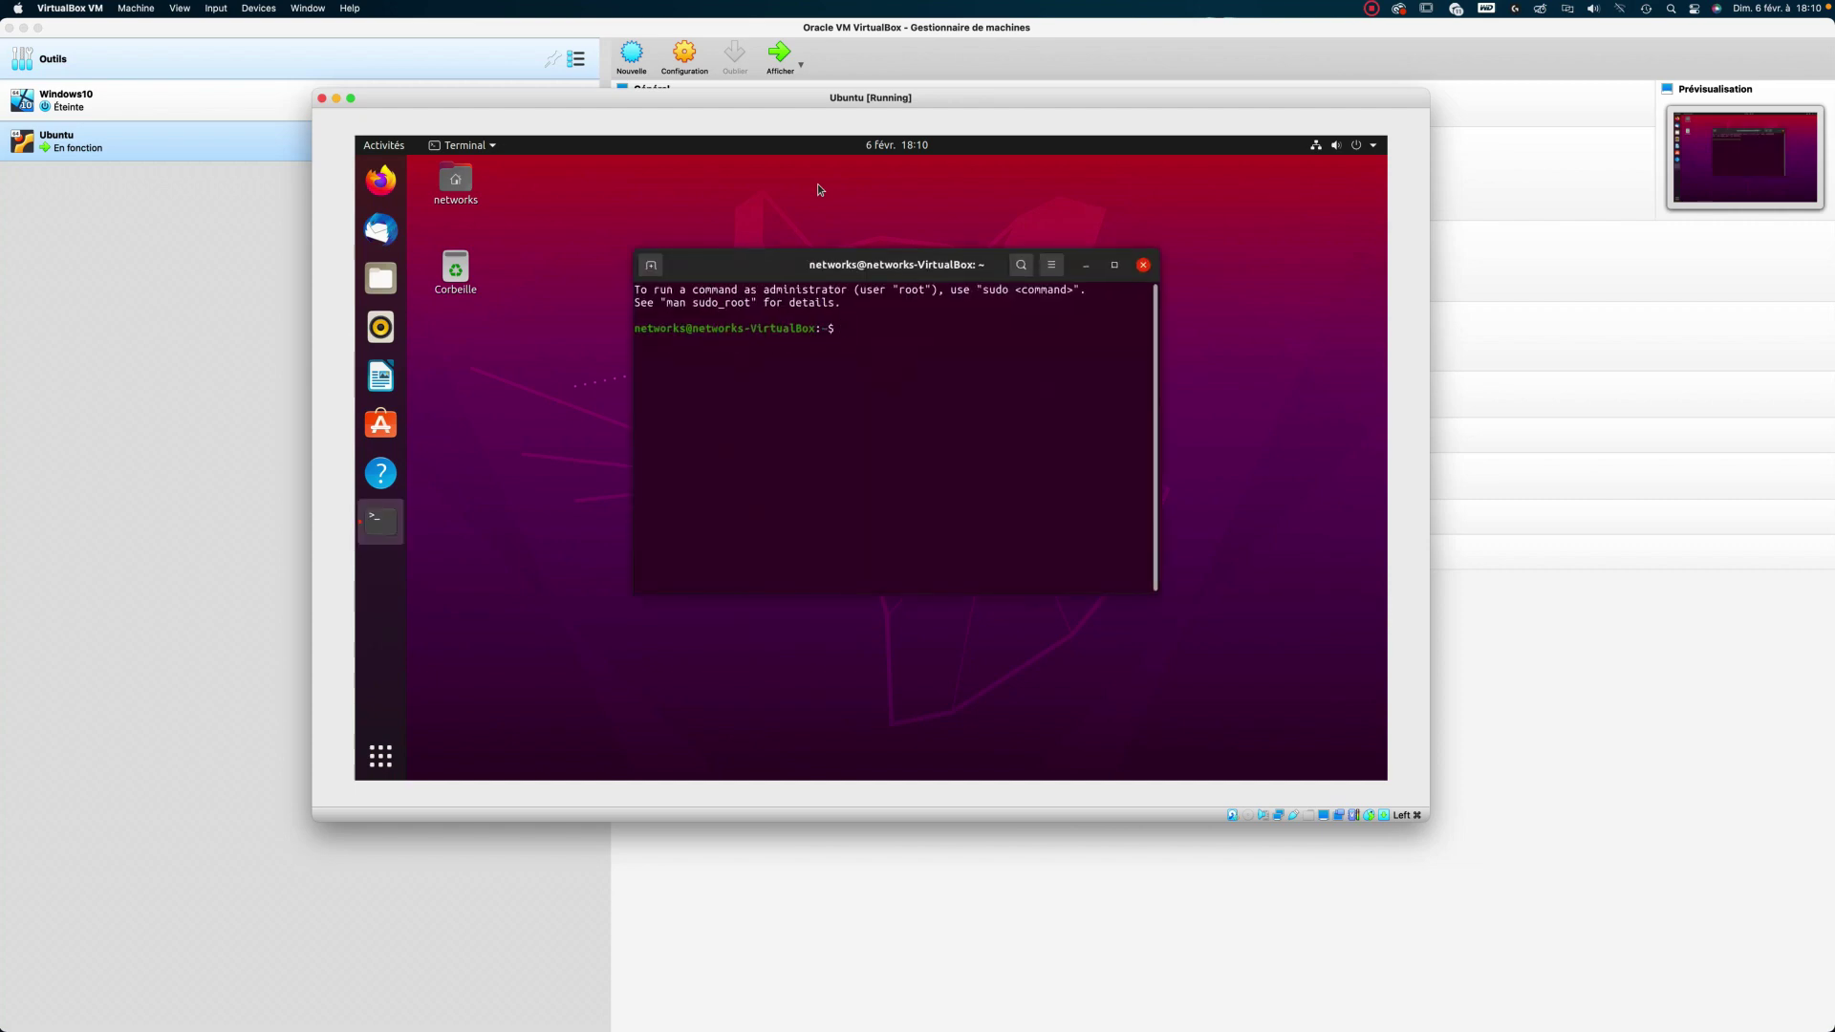
text(ls)
key(Return)
text(who)
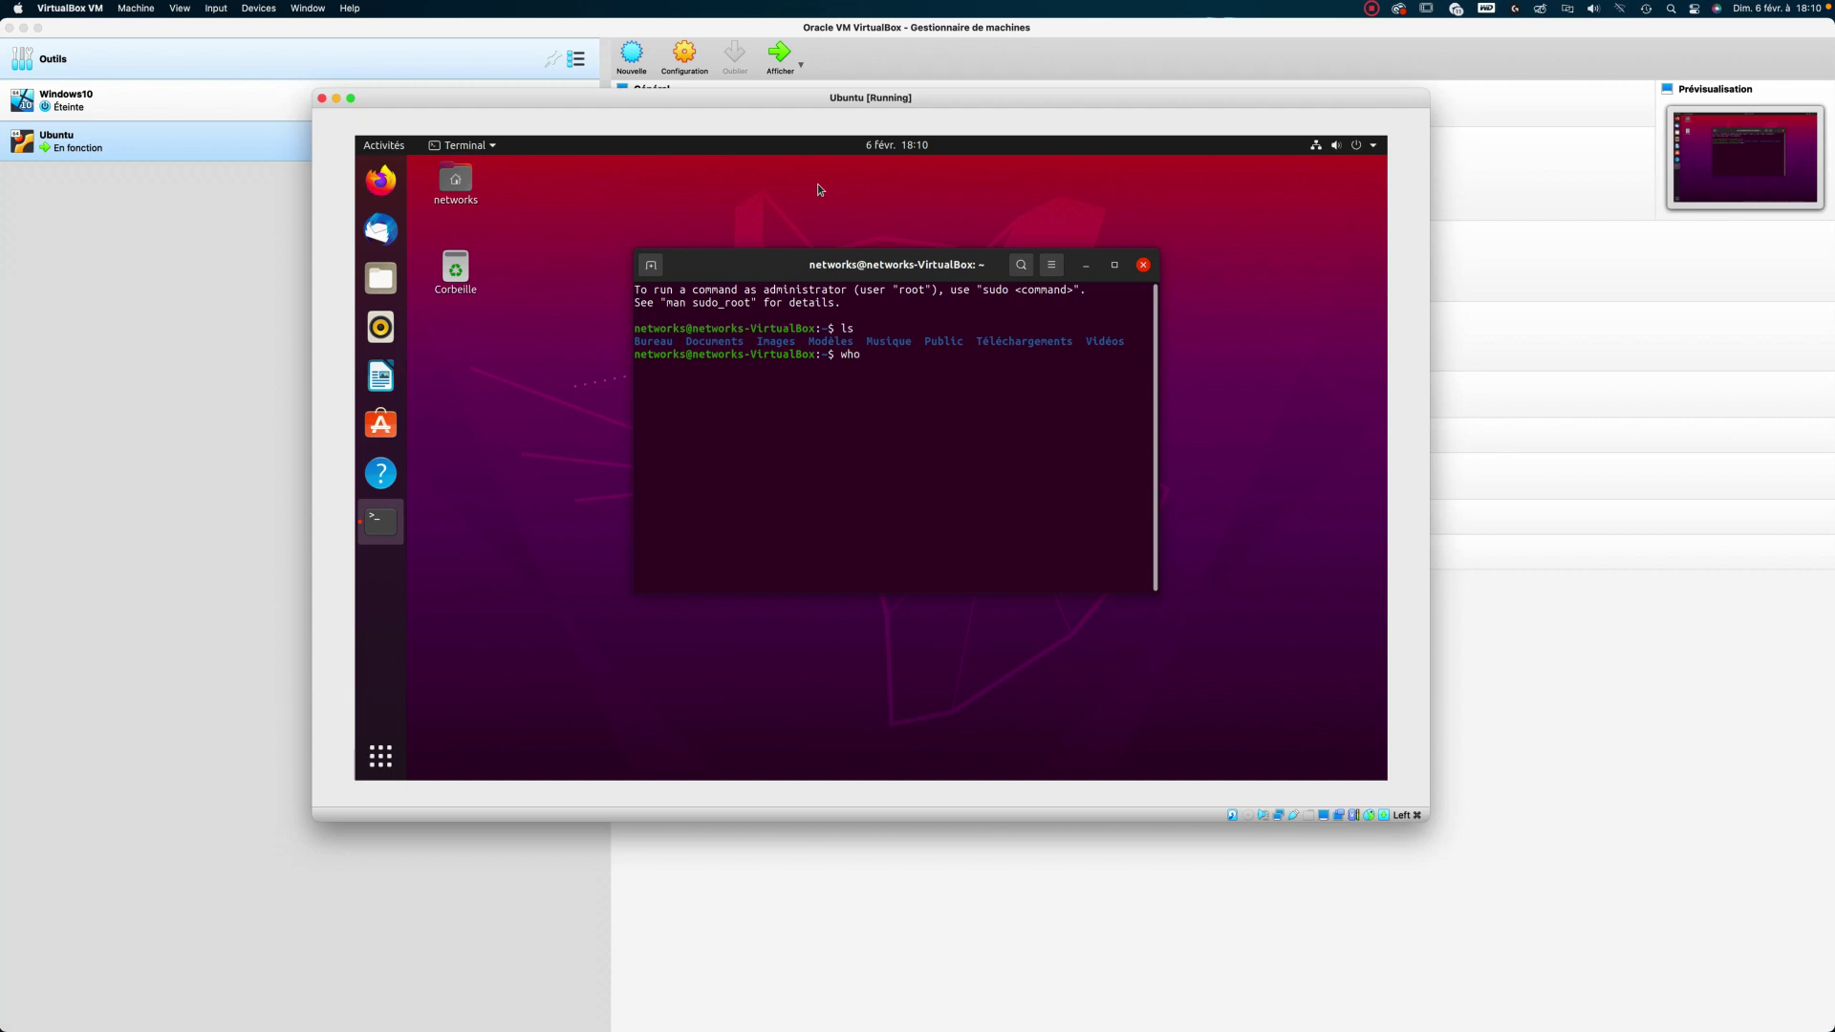
text(ami)
key(Return)
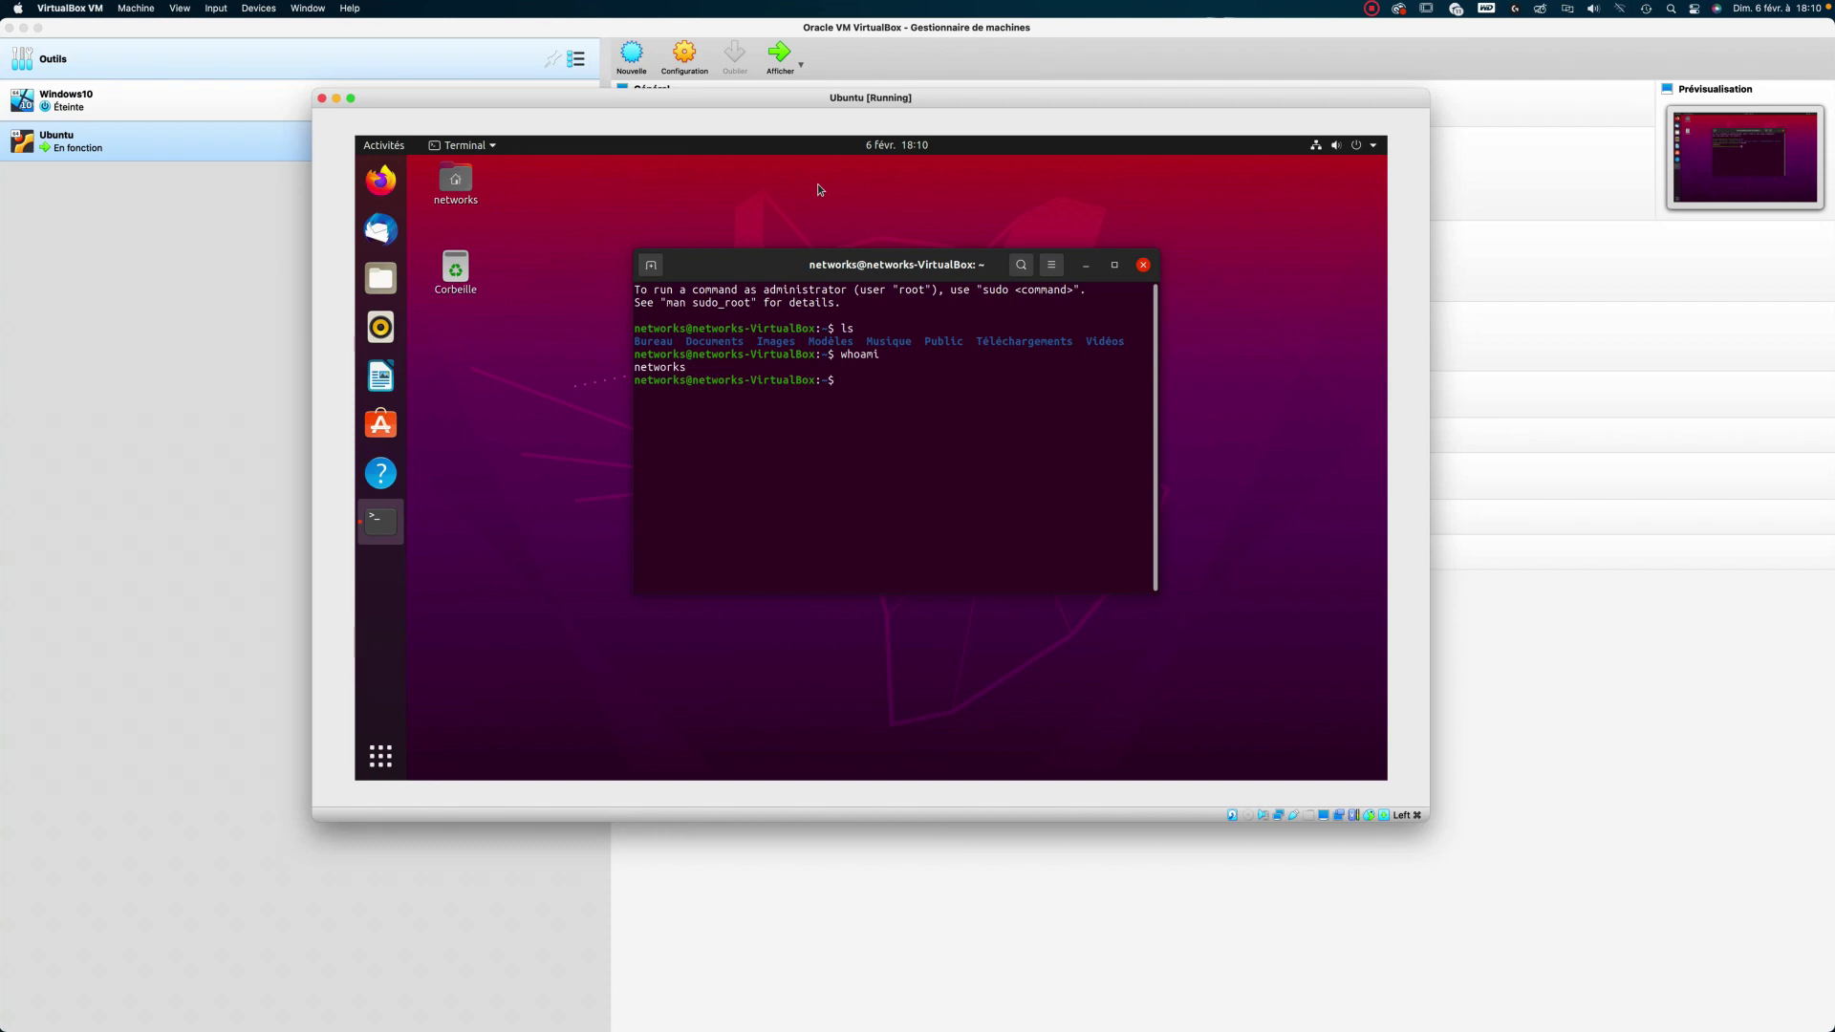
Change to the Bureau directory, list its contents with ls, and exit the terminal.
text(cd Bureau)
key(Return)
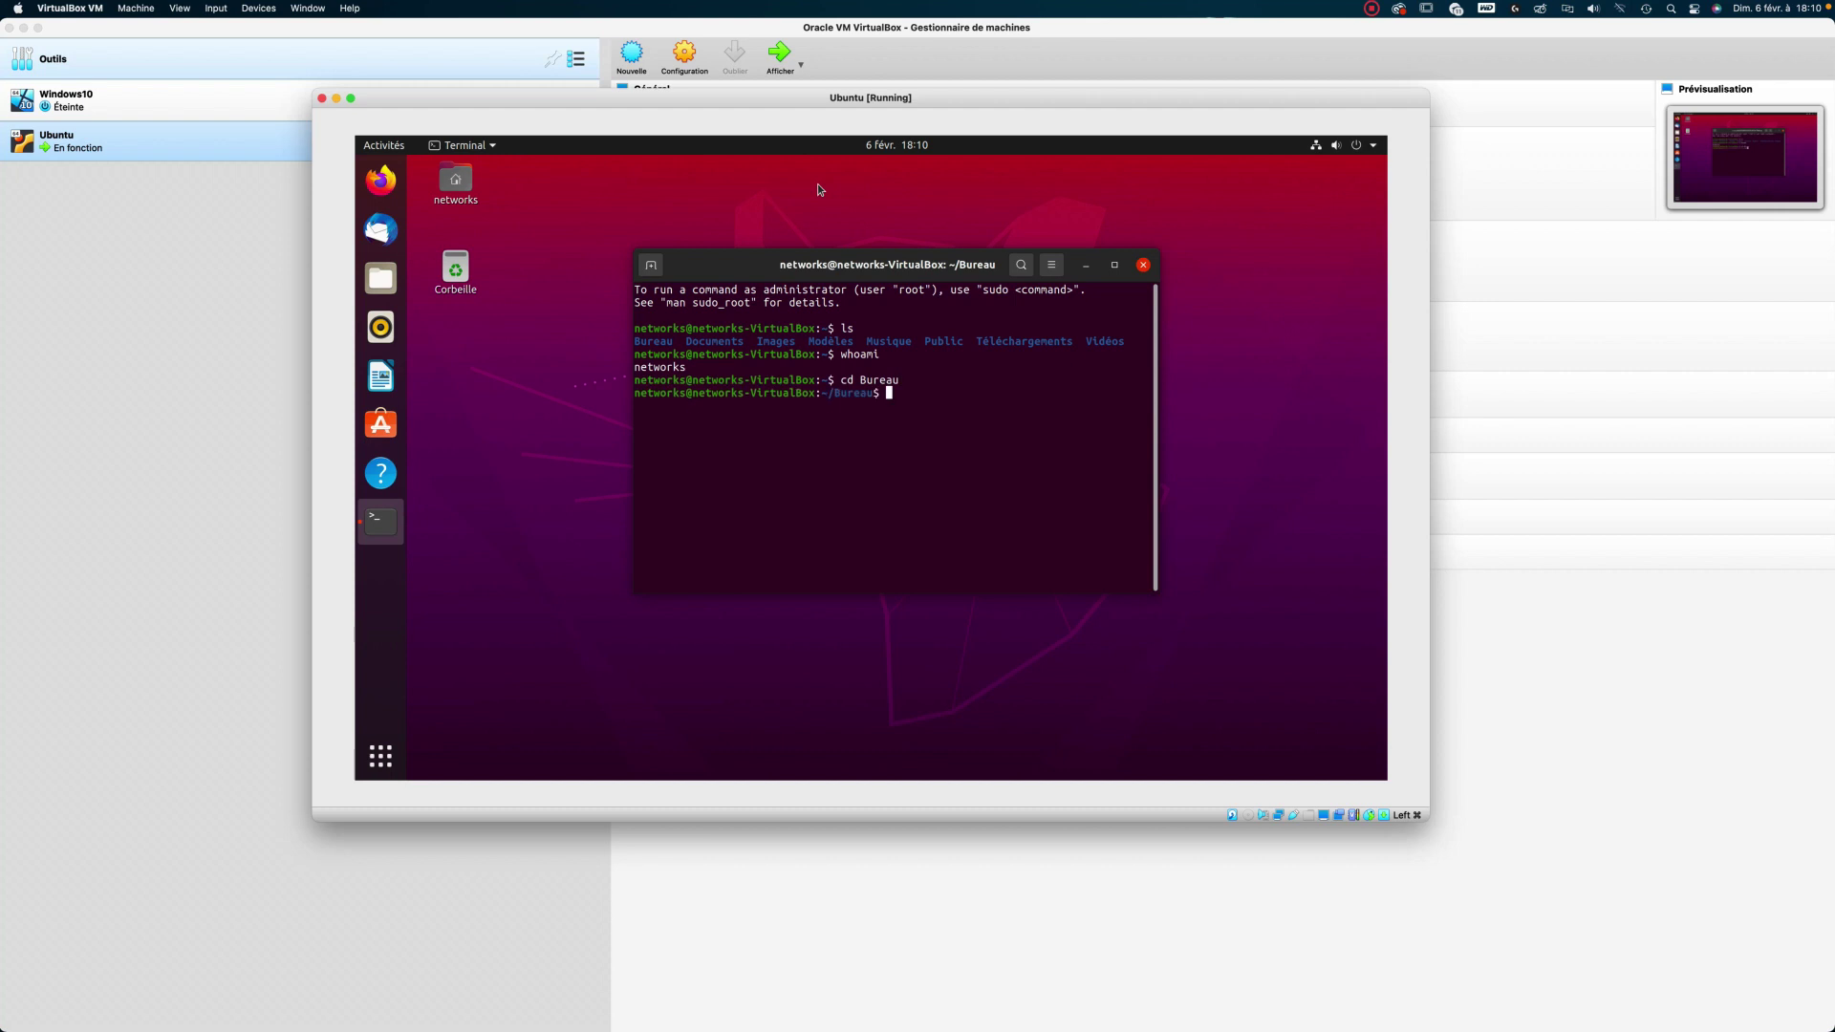
text(ls)
key(Return)
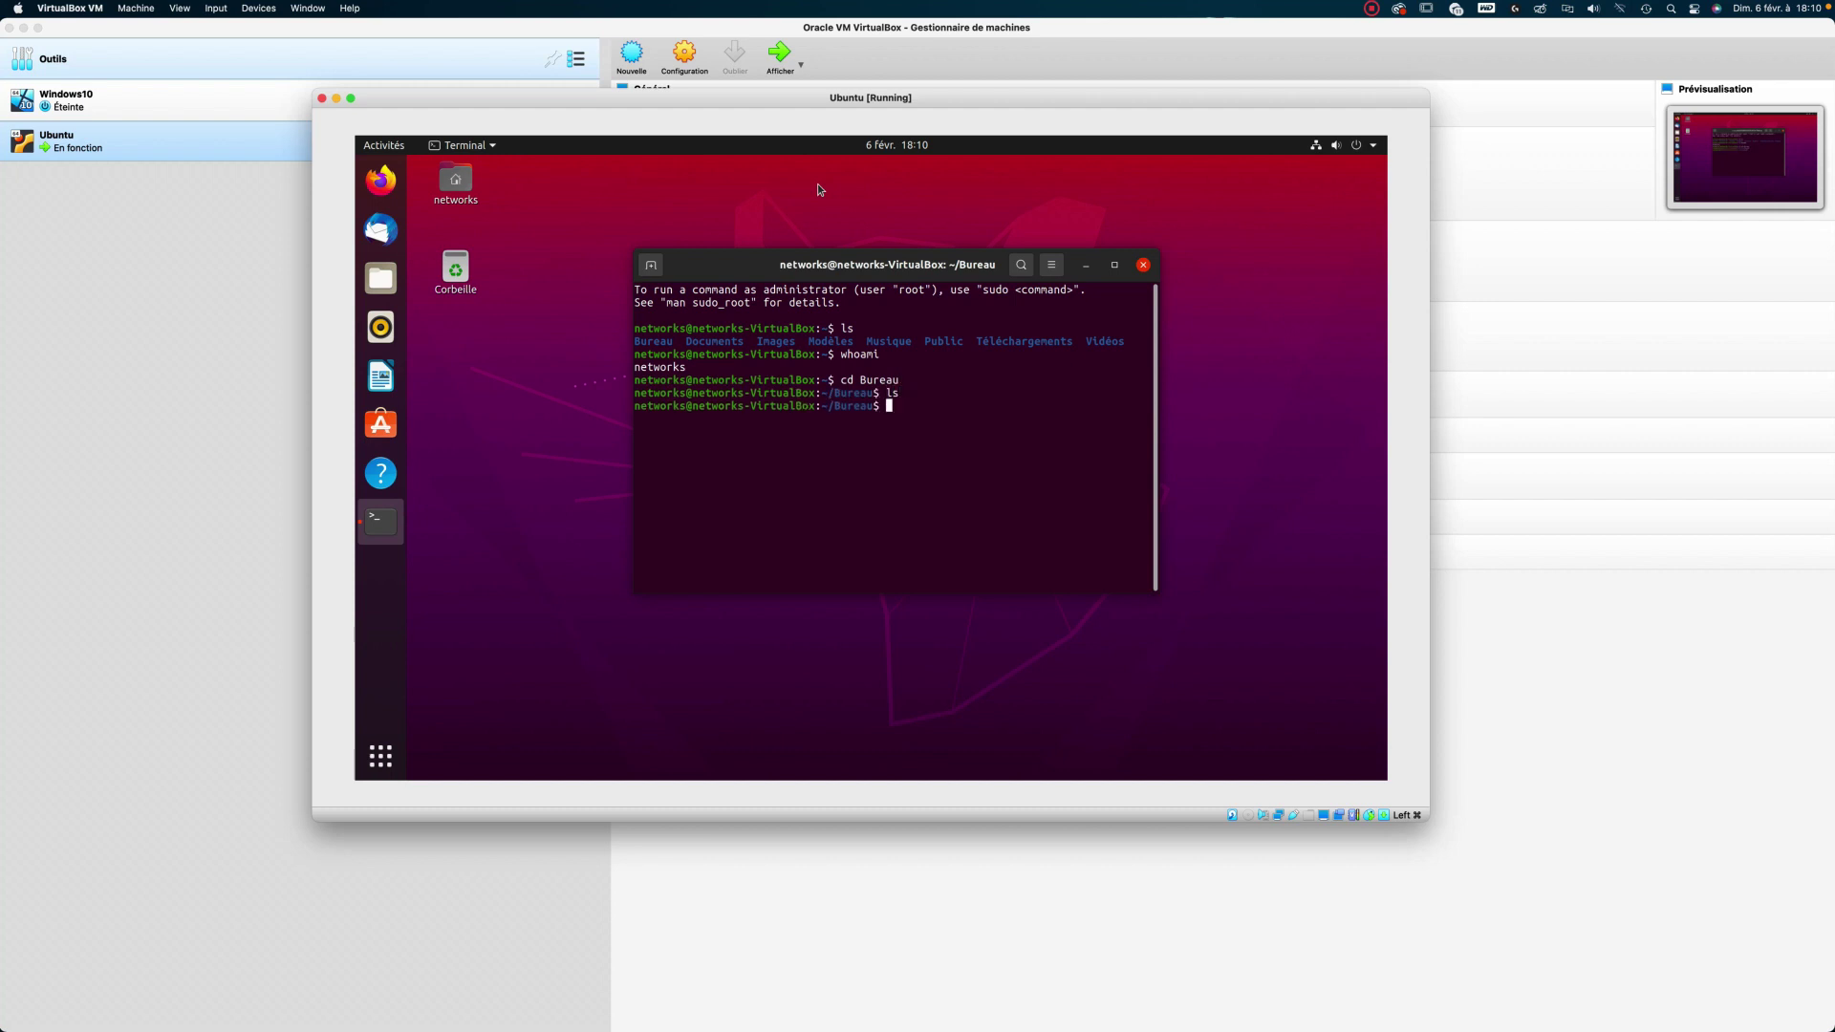
text(exit)
key(Return)
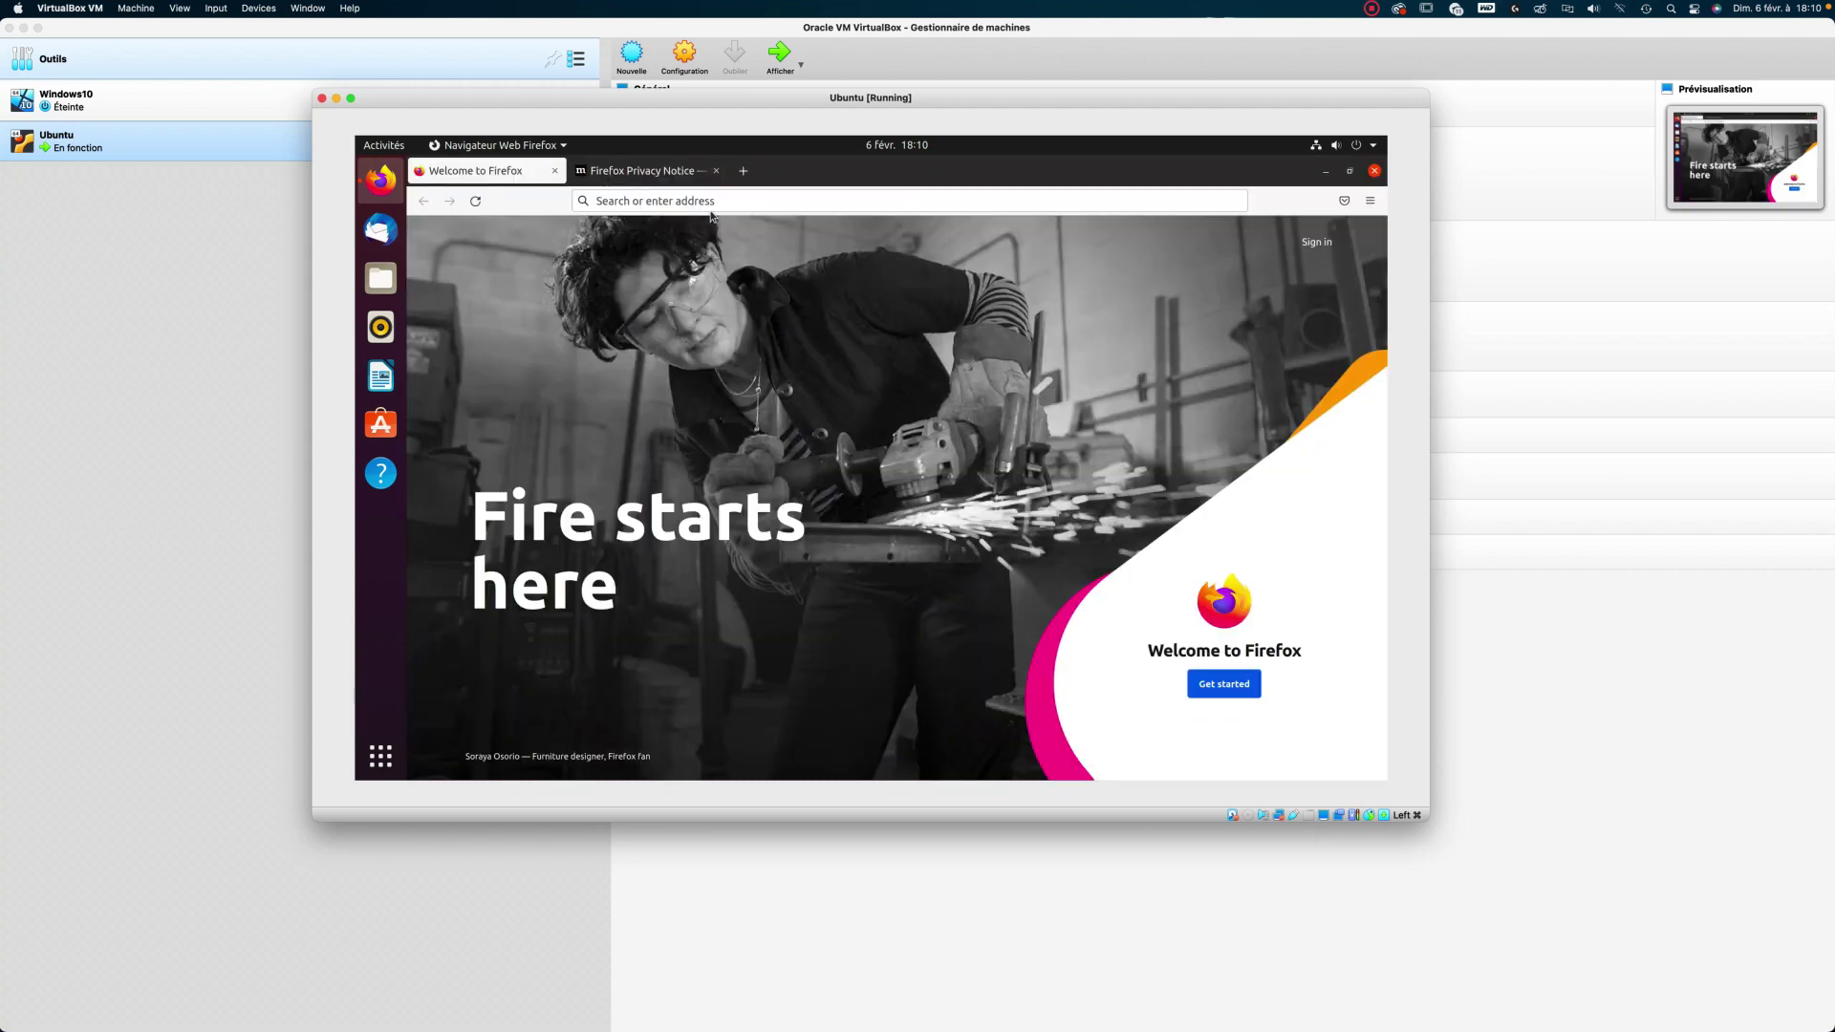
Open youtube.com in Firefox inside the virtual machine and agree to its cookie terms.
click(747, 202)
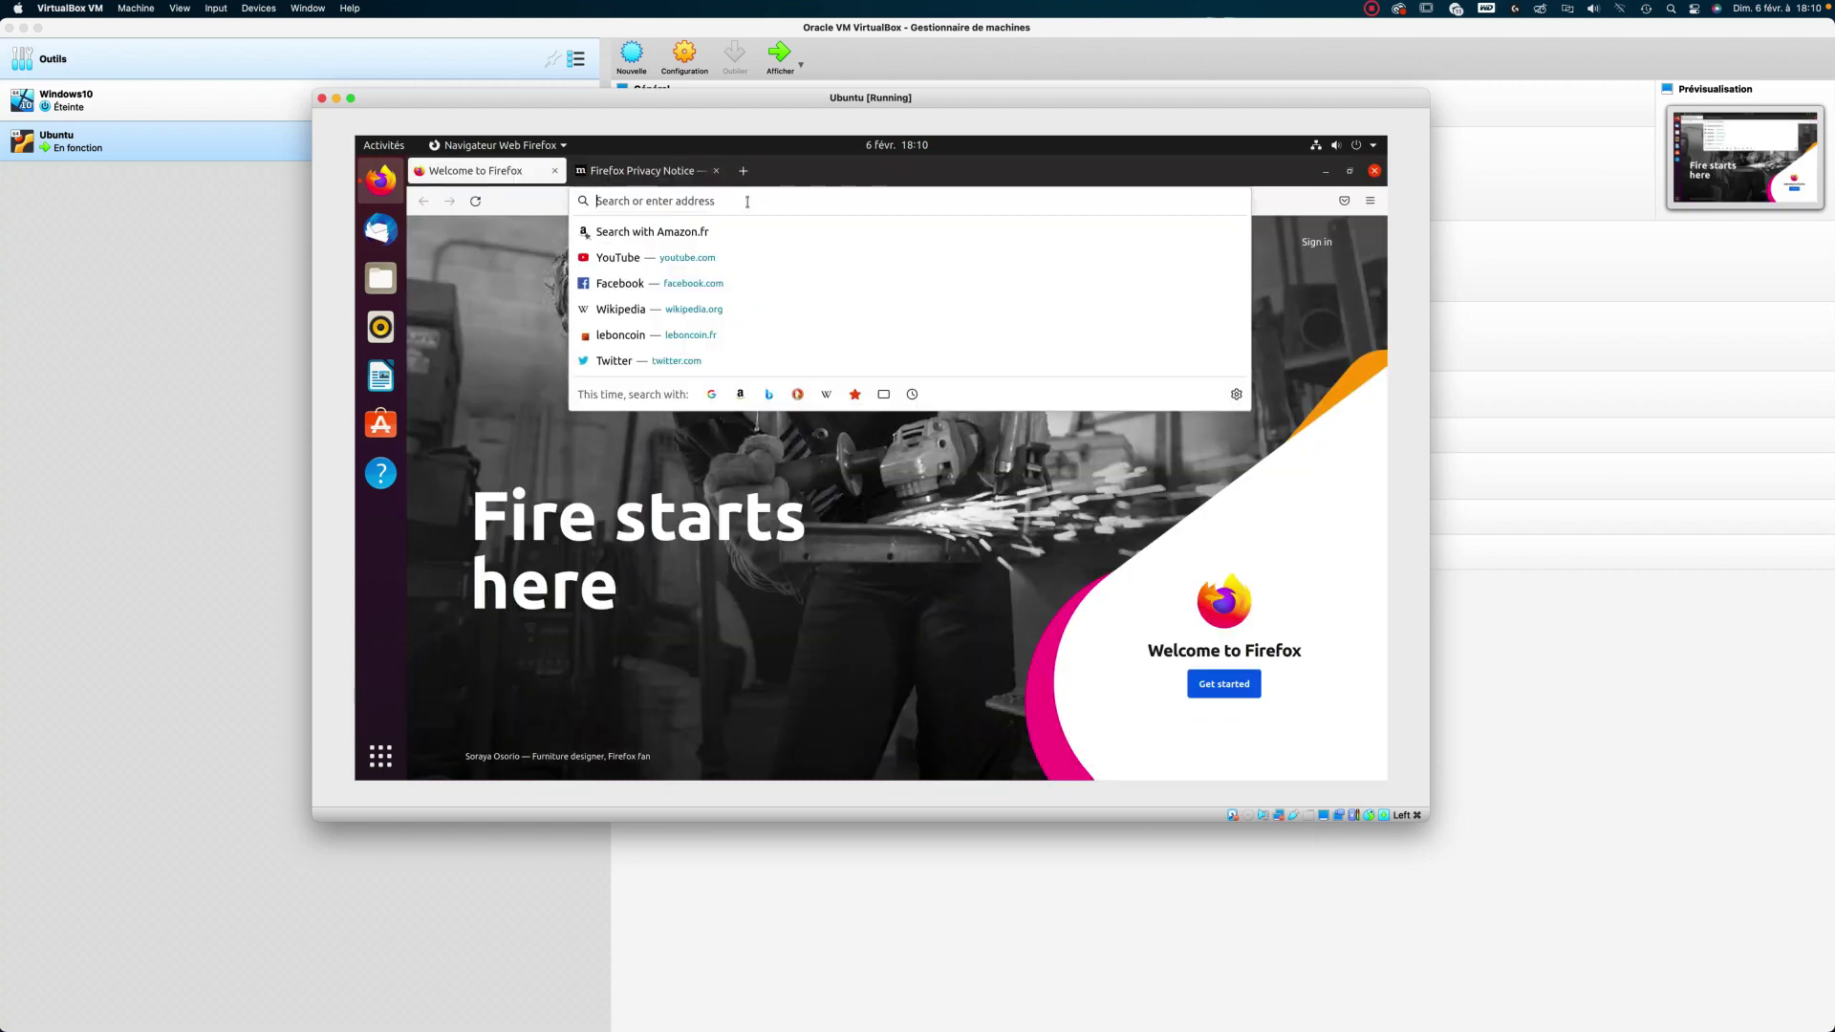
click(707, 257)
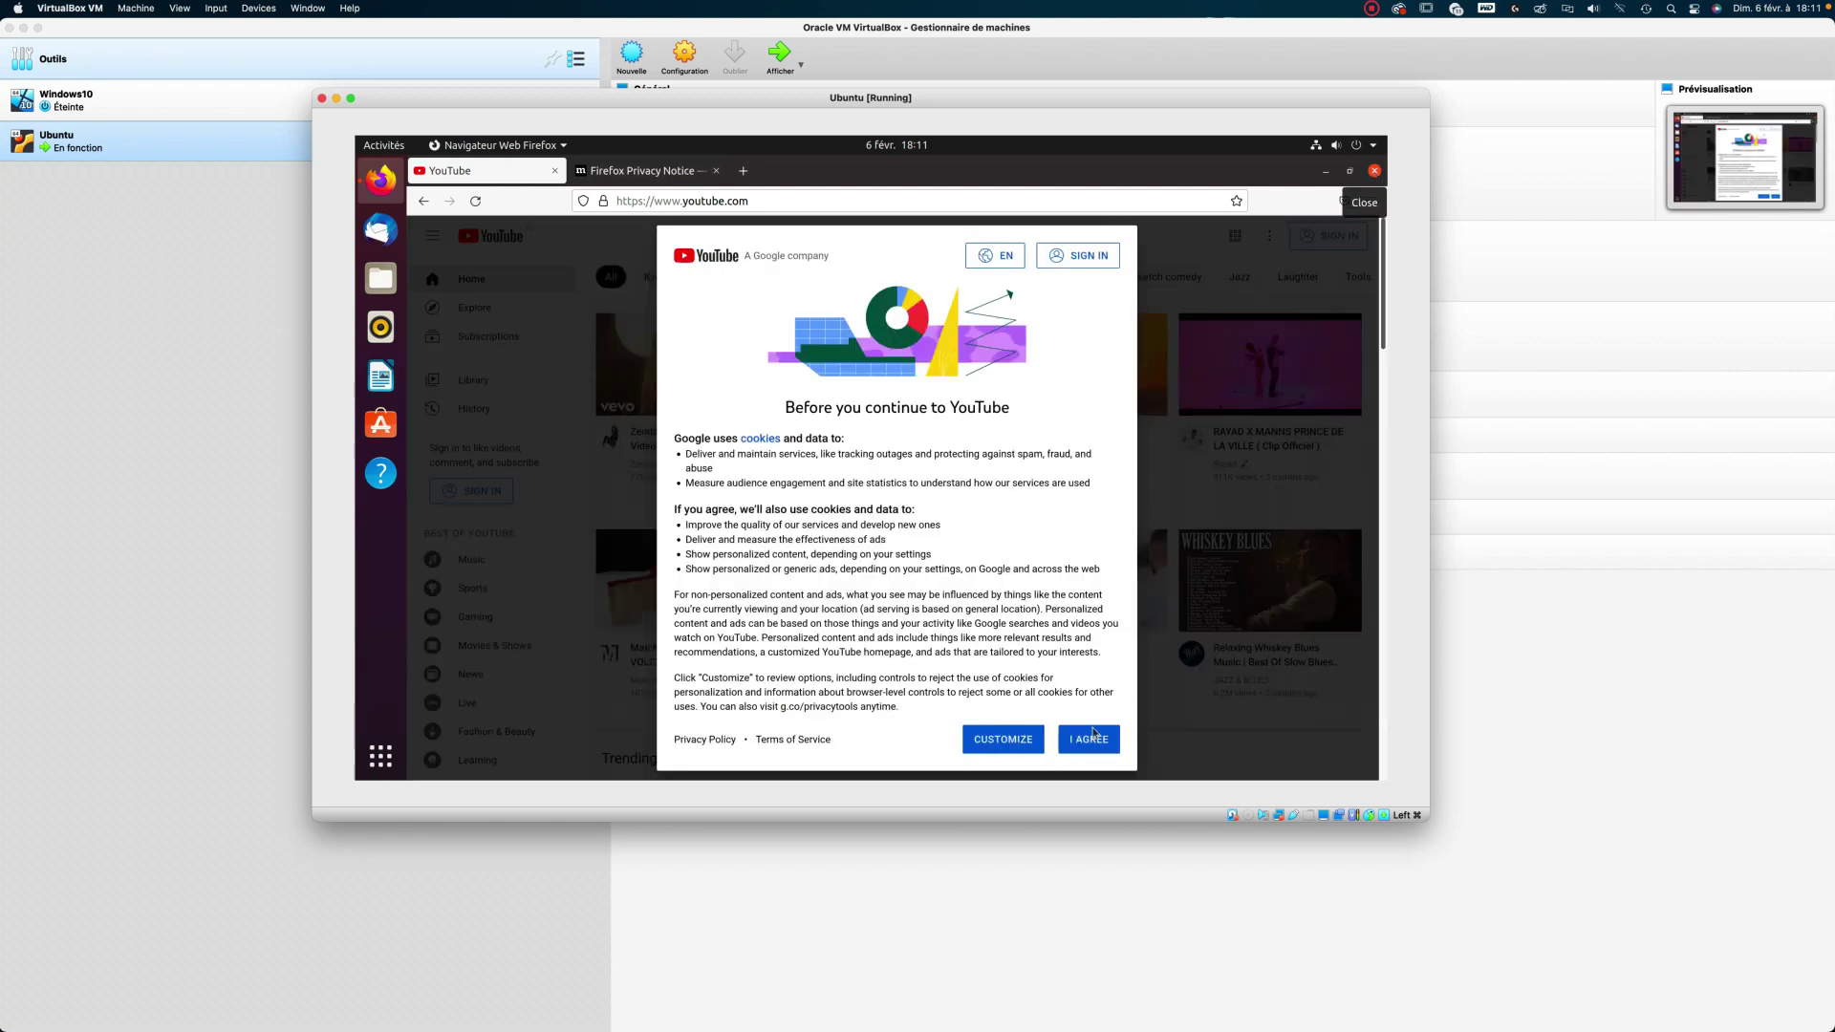
click(1097, 737)
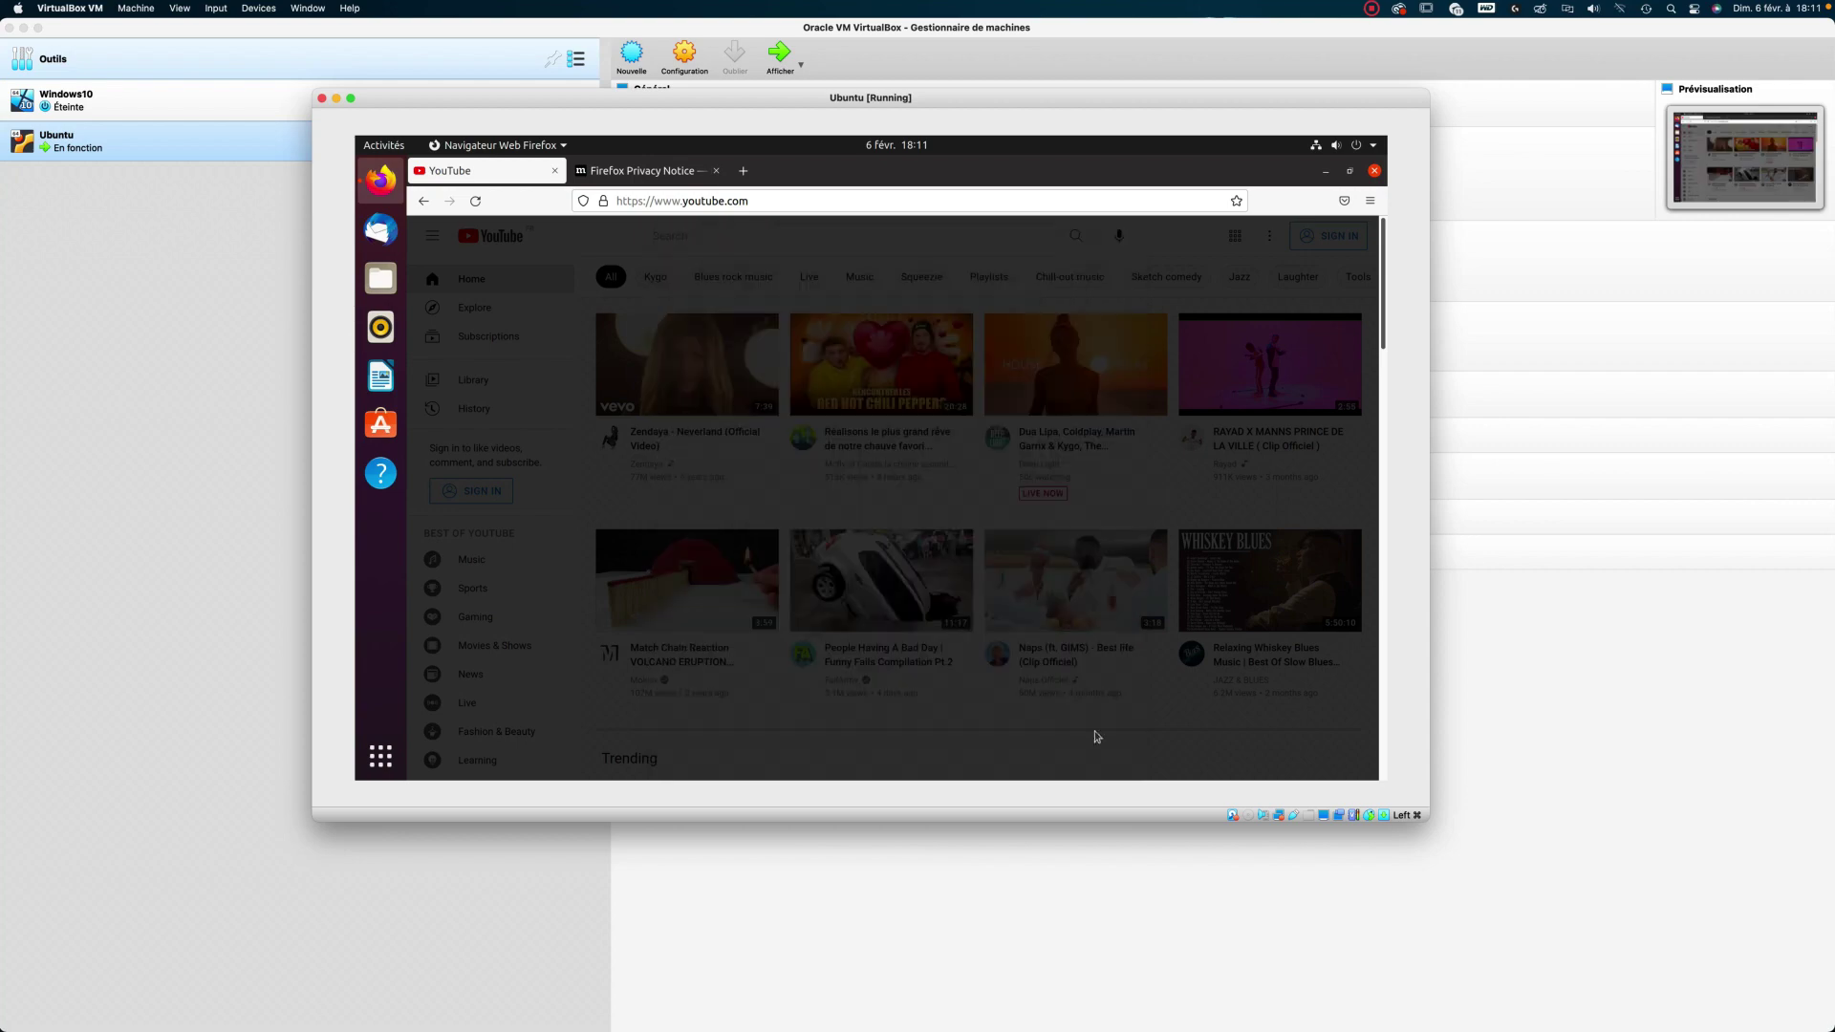